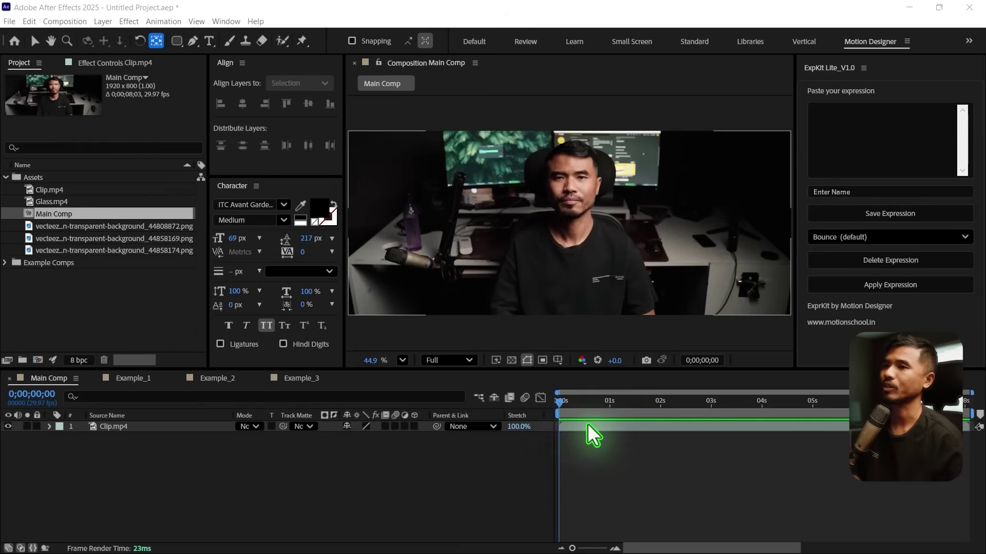
# Add the sunglasses image ending in 44808872.png to Main Comp above the clip and scale it to 12%.
pyautogui.moveTo(583, 409); pyautogui.dragTo(815, 443)
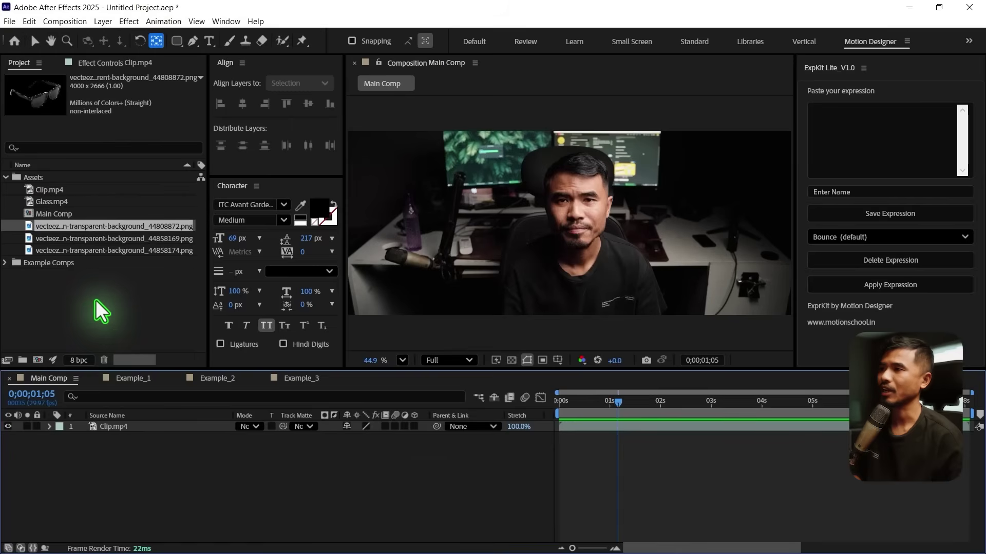
pyautogui.click(99, 307)
pyautogui.click(88, 227)
pyautogui.moveTo(89, 226); pyautogui.dragTo(524, 286)
pyautogui.press('s')
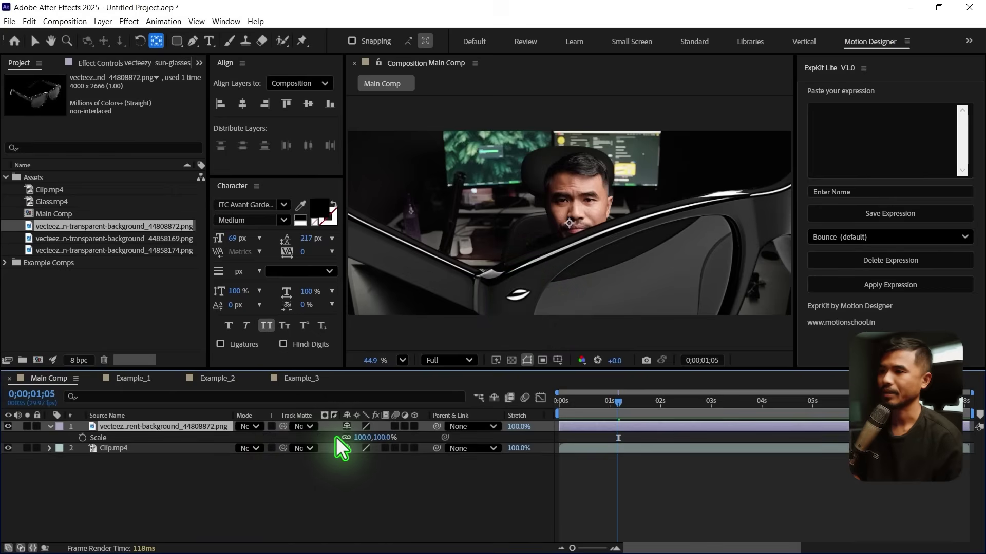
pyautogui.moveTo(352, 440); pyautogui.dragTo(308, 440)
# Draw a white rounded rectangle about 474 px square over the sunglasses as a new shape layer.
pyautogui.click(176, 41)
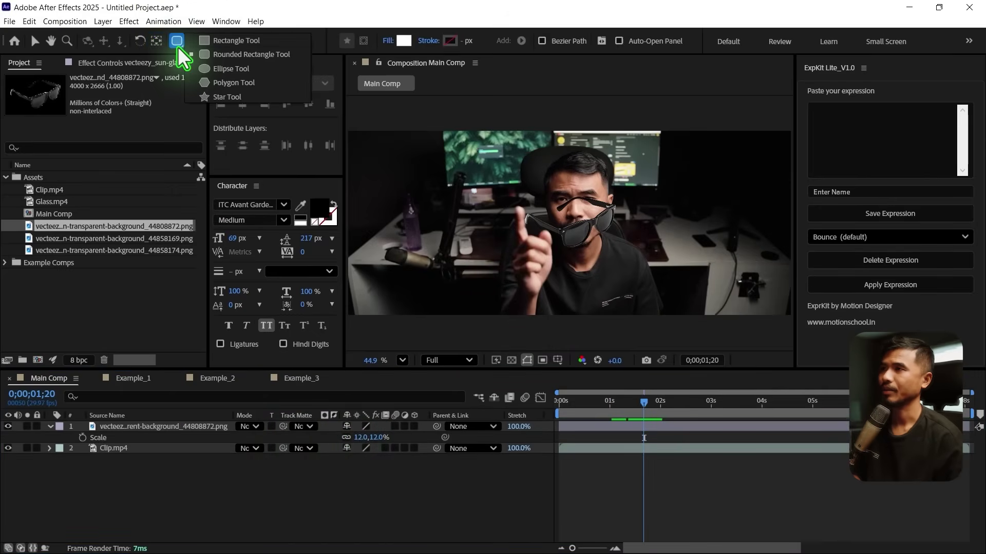
pyautogui.click(248, 54)
pyautogui.moveTo(517, 175); pyautogui.dragTo(633, 287)
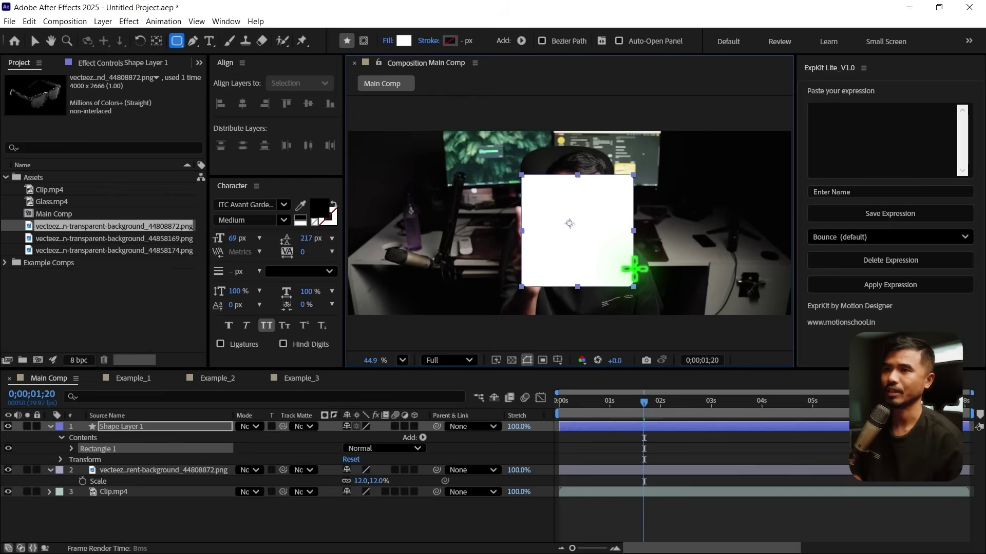
# Set the rectangle path's roundness to 112 and collapse the shape layer's properties.
pyautogui.press('v')
pyautogui.click(72, 449)
pyautogui.click(84, 460)
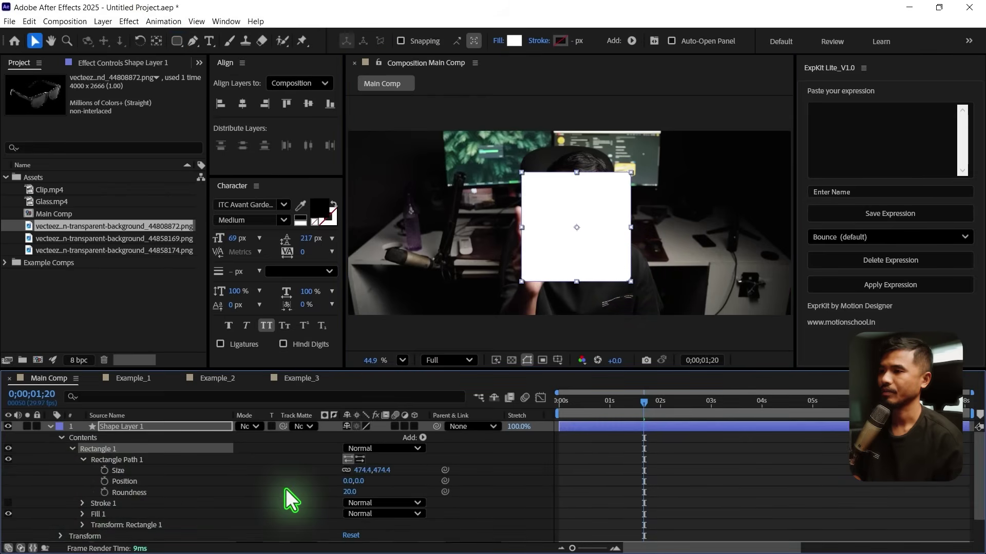
pyautogui.moveTo(351, 491); pyautogui.dragTo(412, 493)
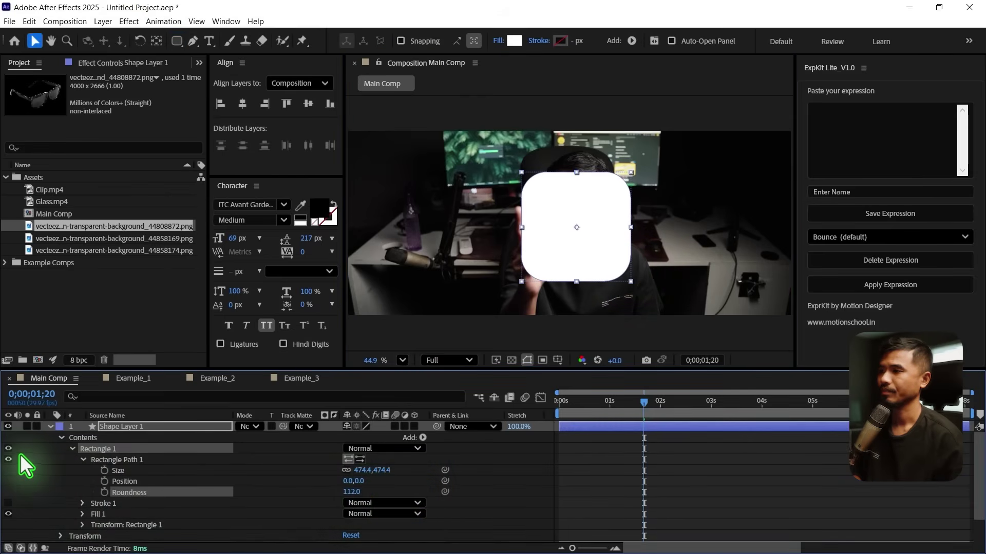
pyautogui.click(49, 426)
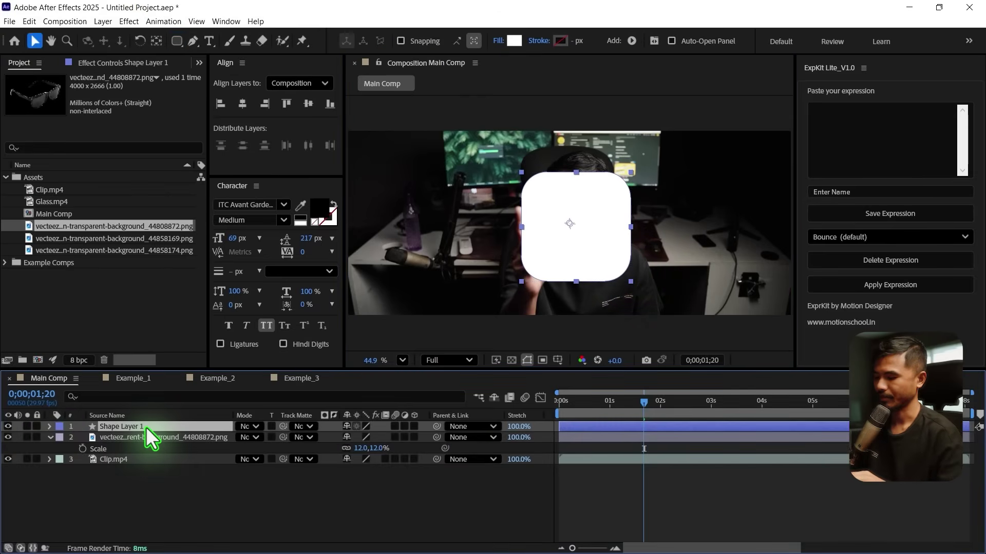
# Rename the shape layer BG and set its opacity to 10%.
pyautogui.press('Return')
pyautogui.write('BG')
pyautogui.press('Return')
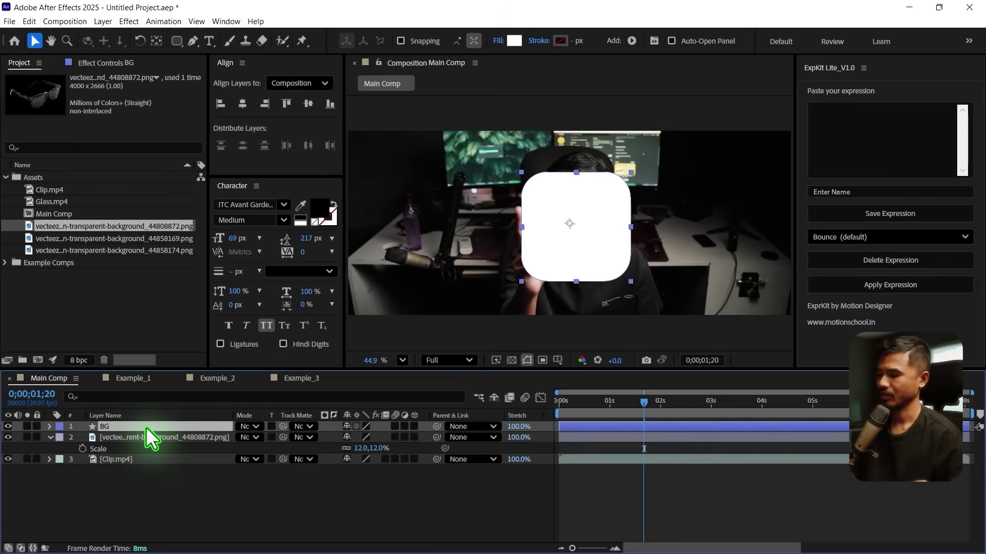
pyautogui.press('t')
pyautogui.click(348, 439)
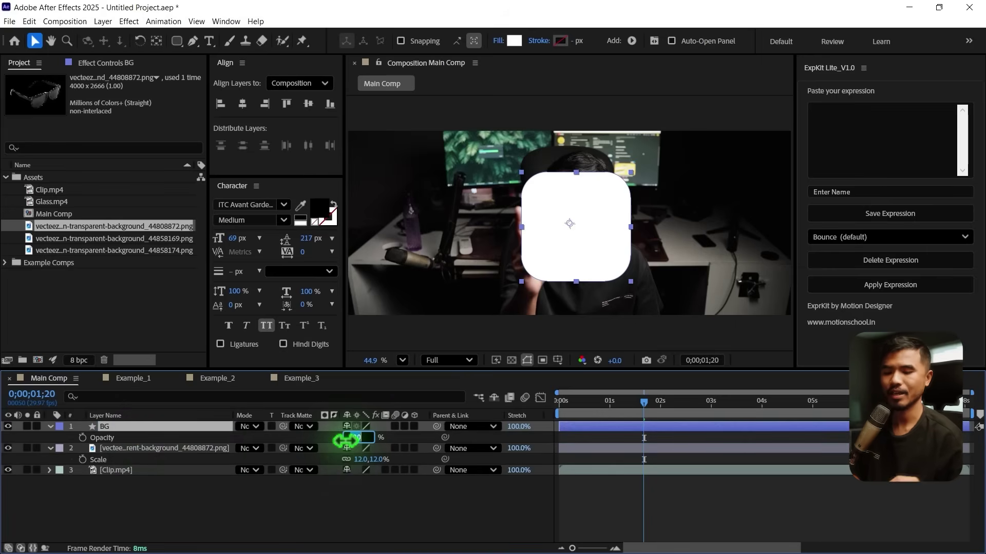
pyautogui.write('10')
pyautogui.press('Return')
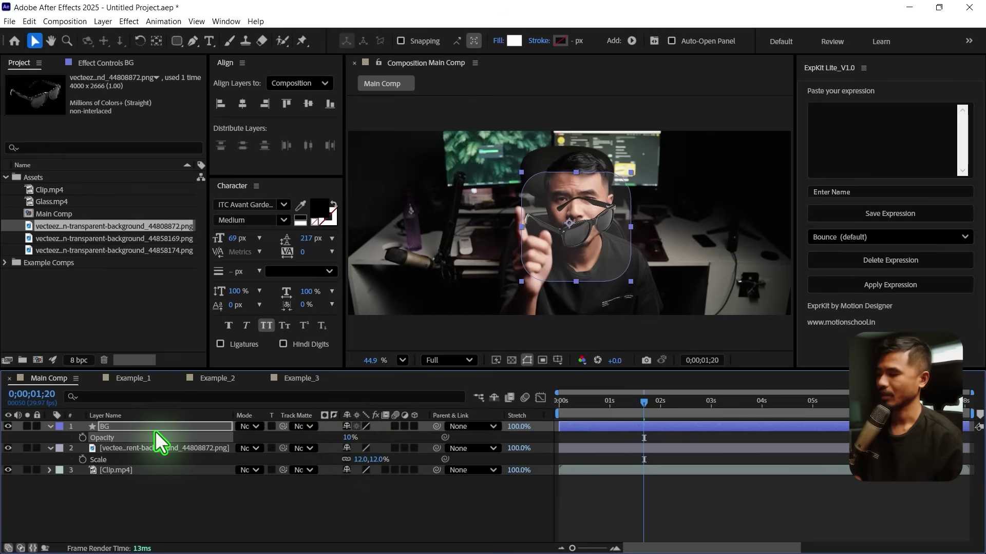
# Duplicate the BG layer as an adjustment layer named Blur.
pyautogui.hotkey('ctrl', 'd')
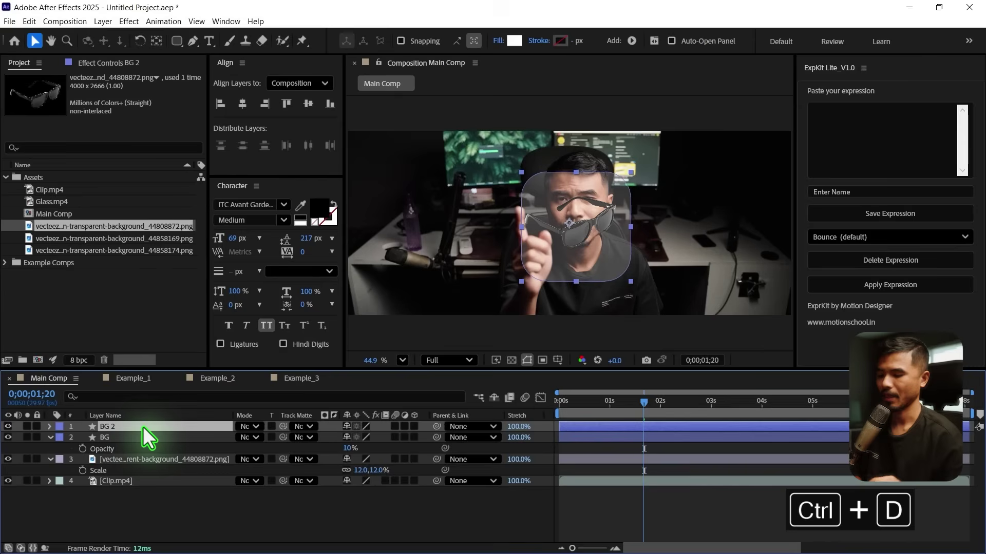
pyautogui.press('Return')
pyautogui.write('Blu')
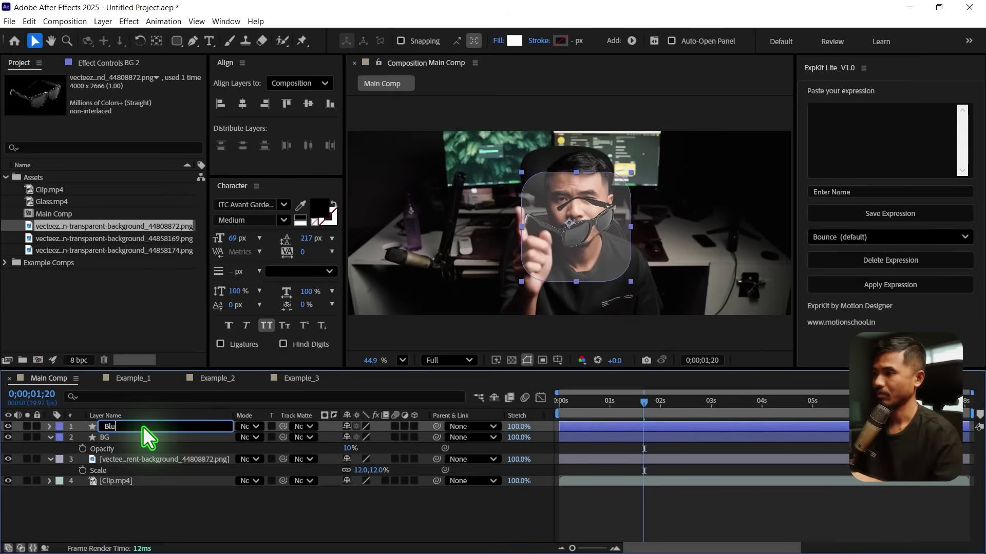
pyautogui.write('r')
pyautogui.press('Return')
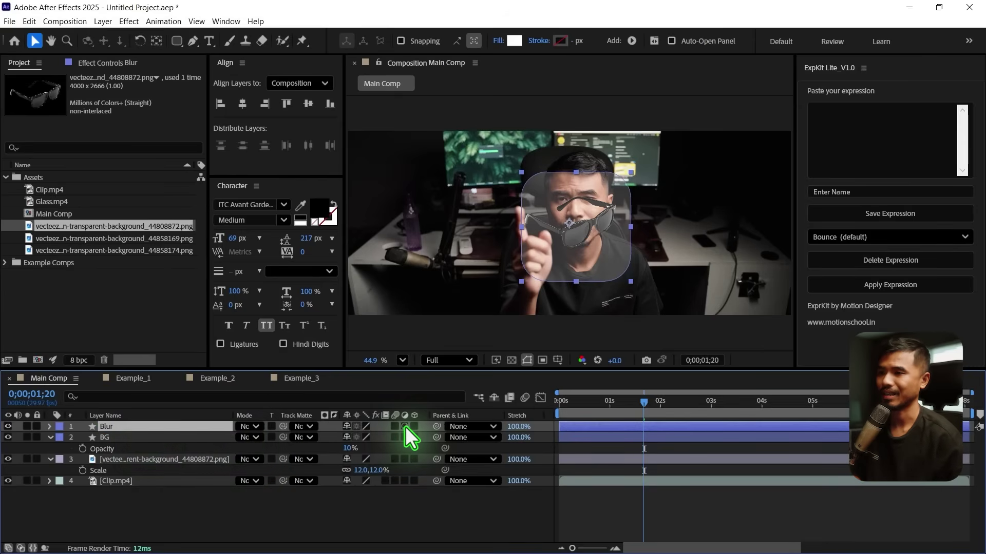
# Apply the Gaussian Blur effect to the Blur layer and set the layer's opacity to 100%.
pyautogui.hotkey('ctrl', 'space')
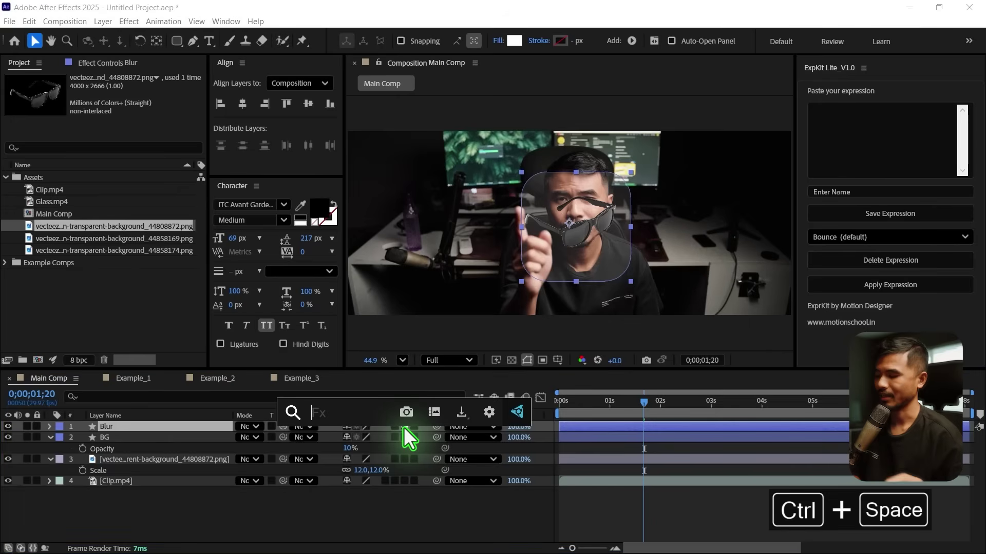
pyautogui.write('gaussian')
pyautogui.press('Return')
pyautogui.press('t')
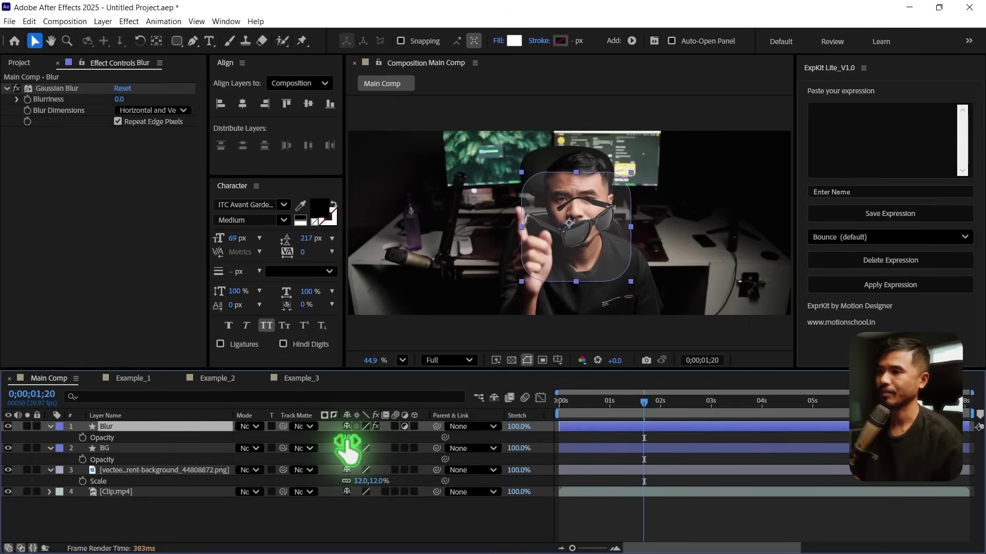
pyautogui.click(561, 436)
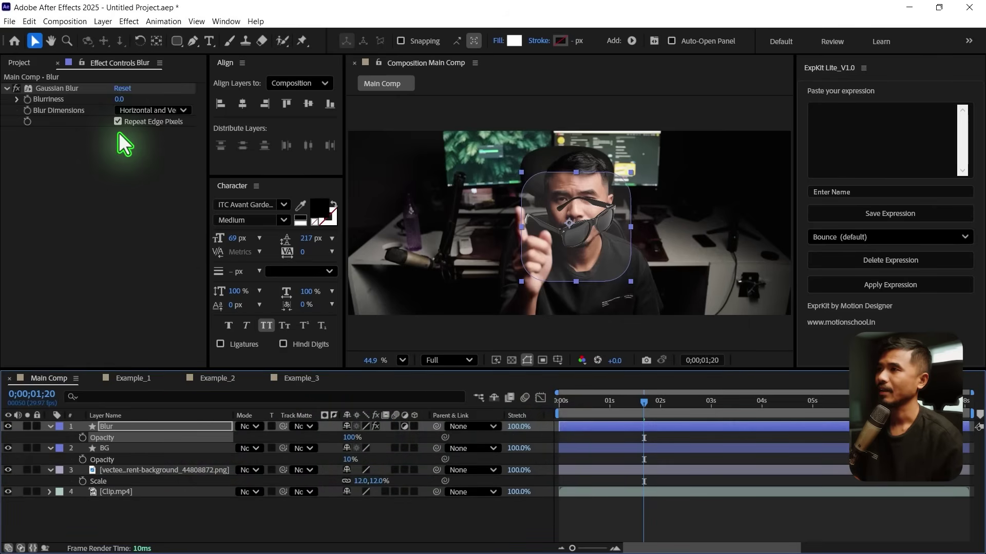
# Set the Gaussian Blur's blurriness to 30 and collapse the Blur and BG layer properties.
pyautogui.click(124, 100)
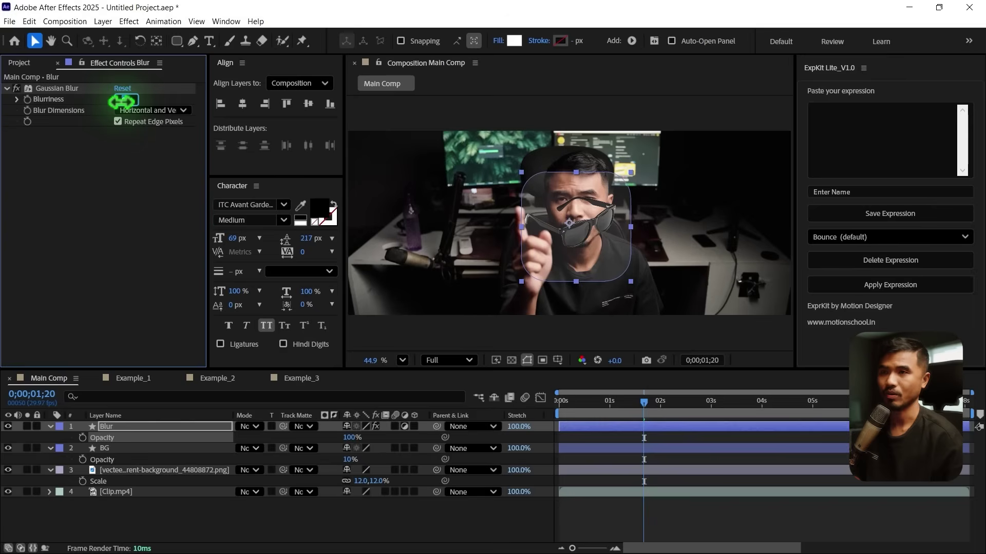
pyautogui.write('30')
pyautogui.press('Return')
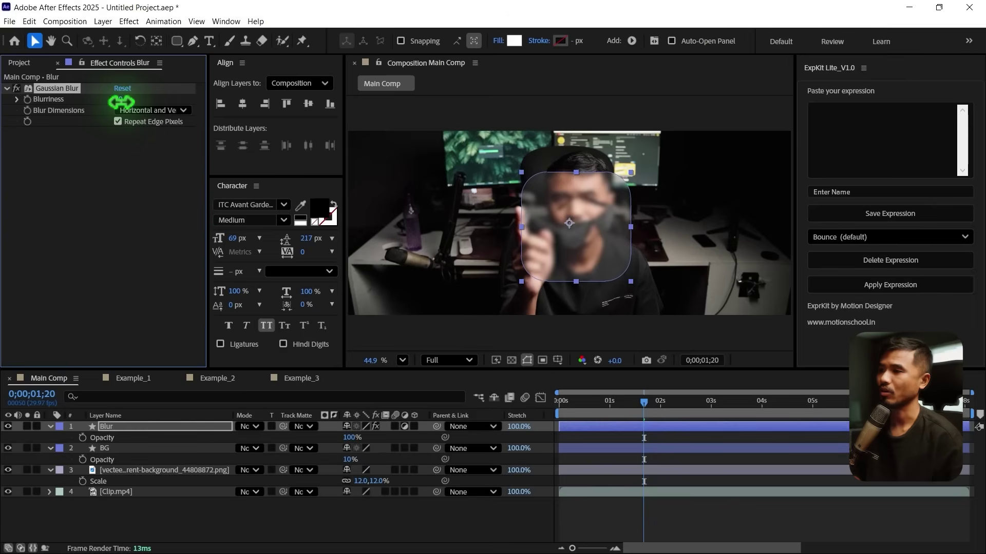
pyautogui.click(50, 427)
pyautogui.click(50, 437)
pyautogui.click(189, 513)
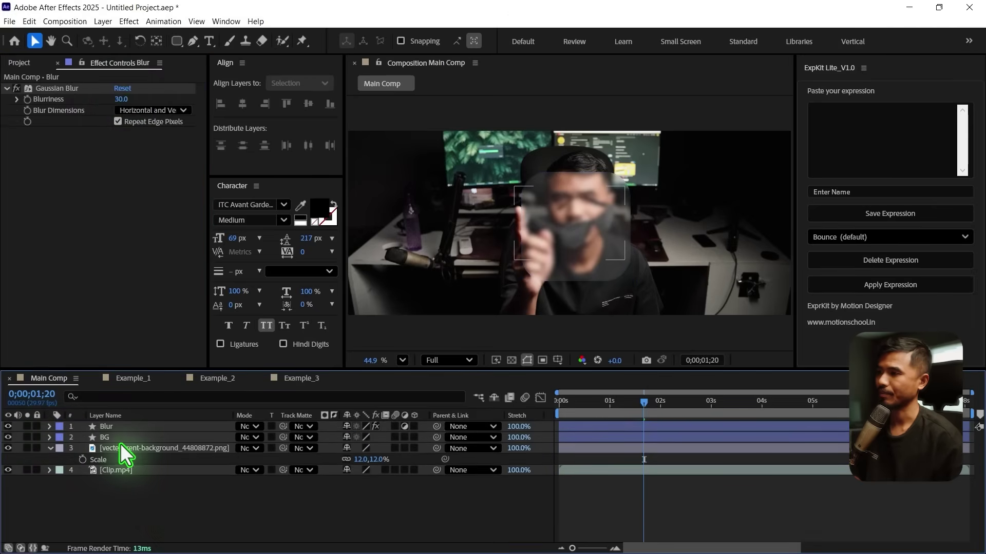
# Move the Blur and BG layers below the sunglasses image layer and collapse the image layer's properties.
pyautogui.click(127, 436)
pyautogui.keyDown('shift'); pyautogui.click(131, 428); pyautogui.keyUp('shift')
pyautogui.moveTo(119, 425); pyautogui.dragTo(125, 459)
pyautogui.click(165, 429)
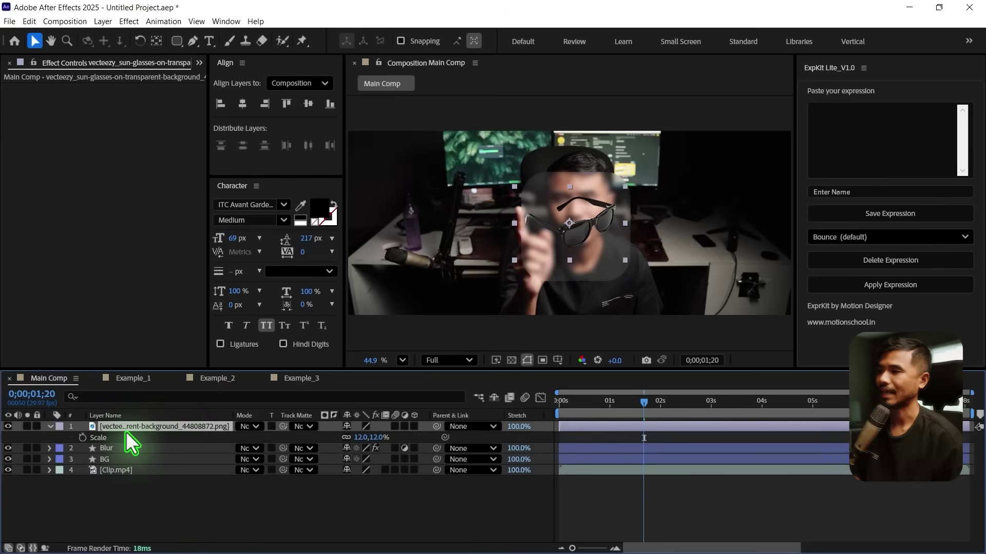
pyautogui.click(50, 427)
pyautogui.click(202, 515)
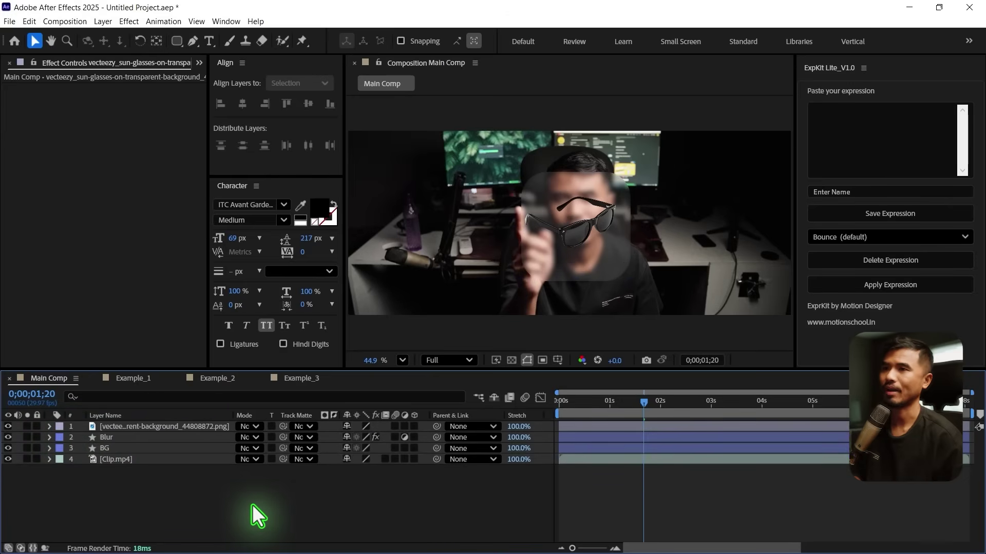
# Create a new null object and rename it Ctrl_1.
pyautogui.click(122, 447)
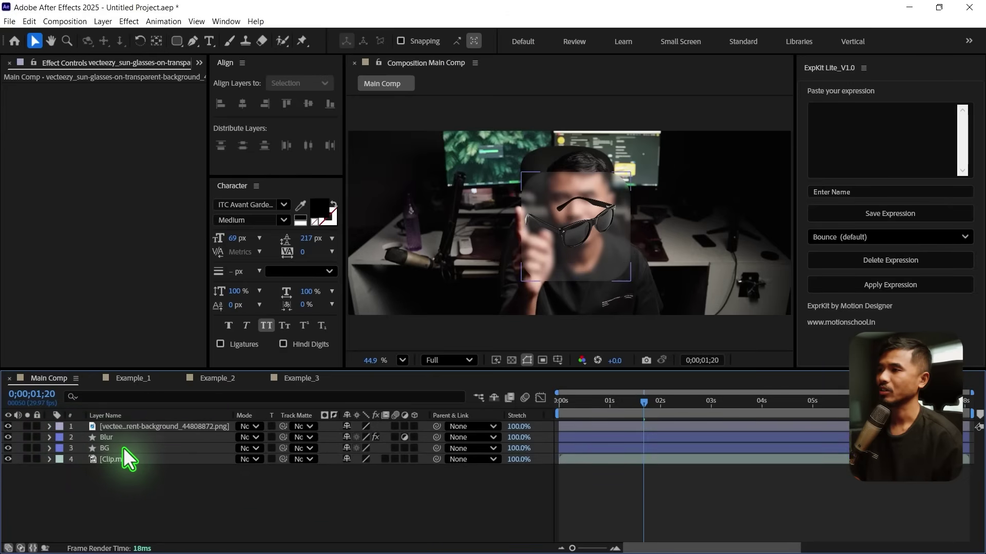
pyautogui.hotkey('ctrl', 'shift', 'a')
pyautogui.click(97, 25)
pyautogui.moveTo(133, 39)
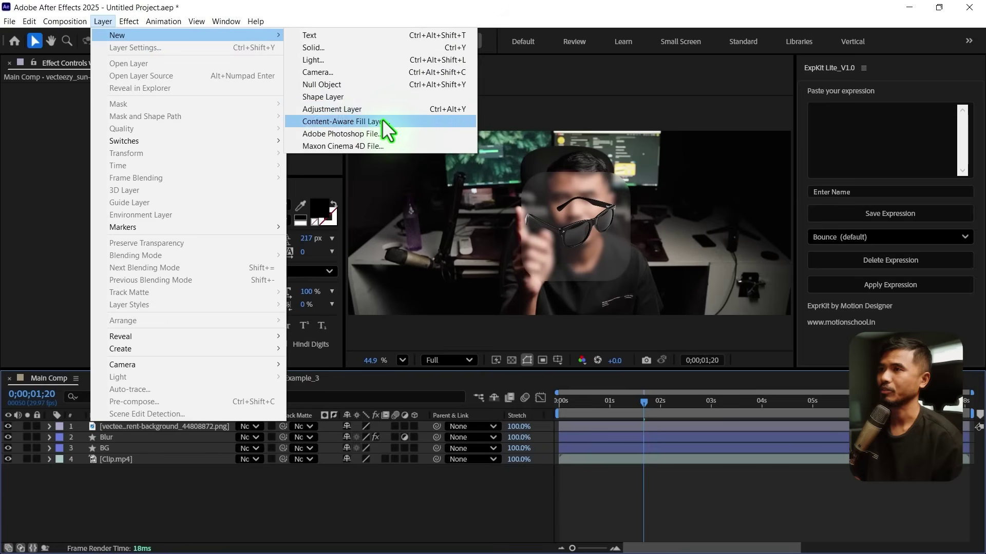
pyautogui.click(354, 88)
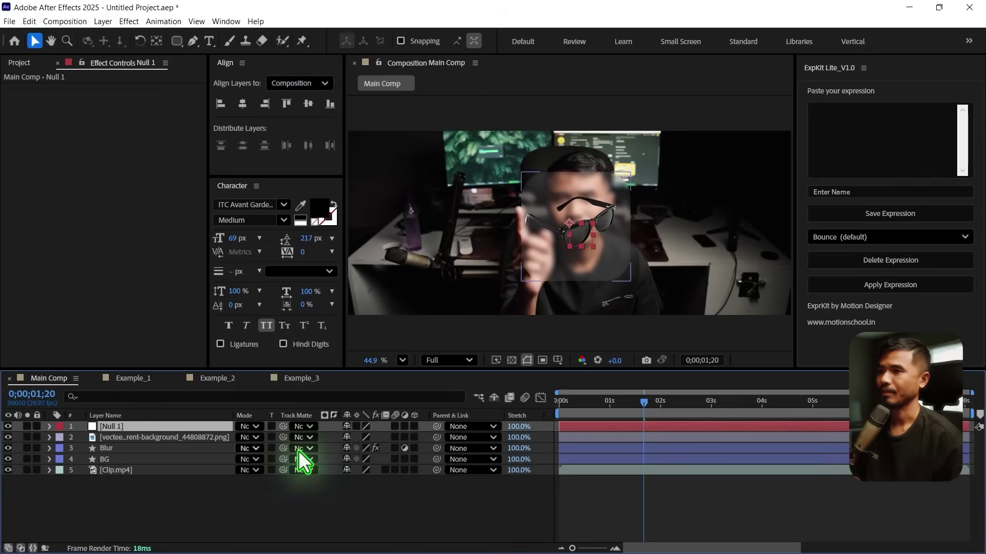
pyautogui.press('Return')
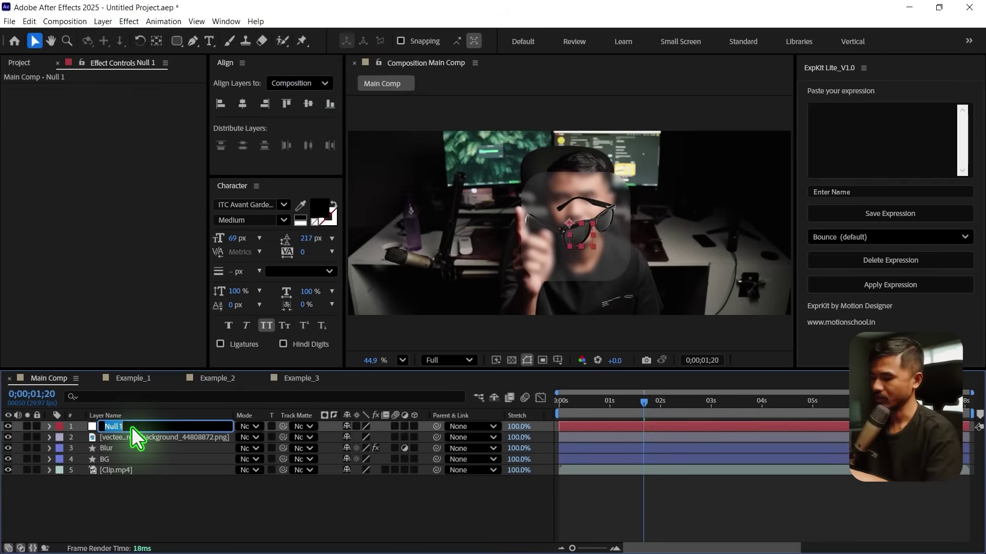
pyautogui.write('Ctrl_1')
pyautogui.press('Return')
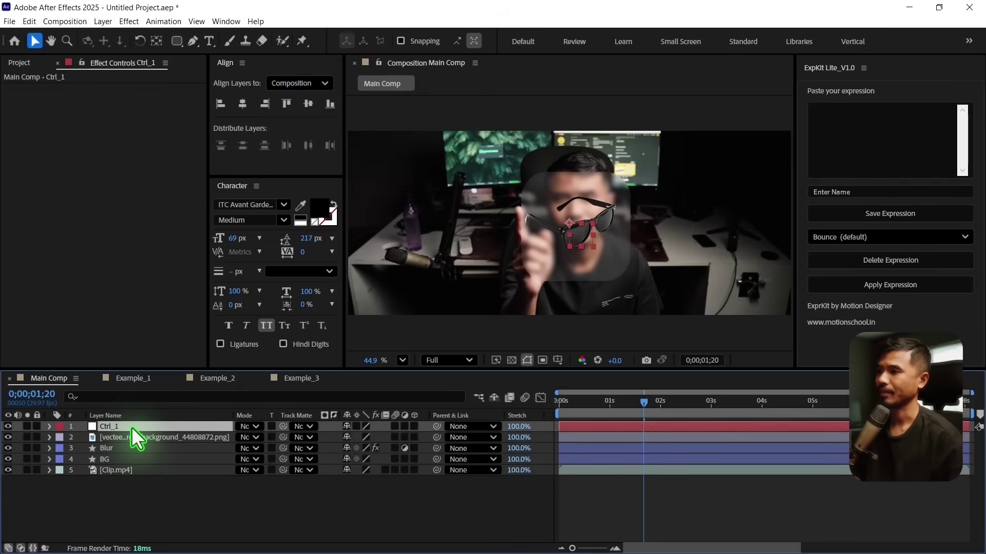
# Parent the sunglasses image, Blur and BG layers to the Ctrl_1 null.
pyautogui.click(134, 436)
pyautogui.keyDown('shift'); pyautogui.click(117, 455); pyautogui.keyUp('shift')
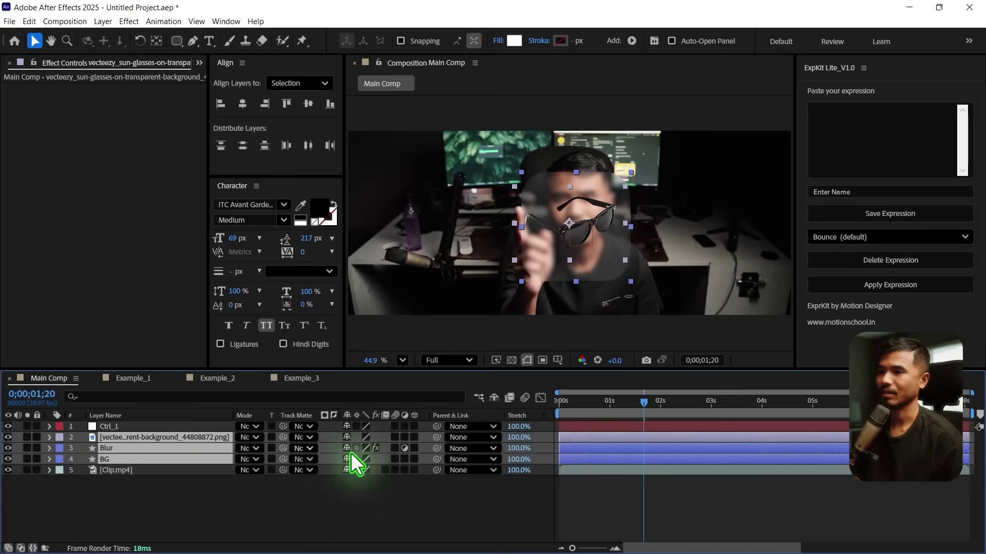
pyautogui.moveTo(442, 438); pyautogui.dragTo(107, 430)
# Test the parenting by shifting the Ctrl_1 null's position, and undo the move.
pyautogui.click(223, 428)
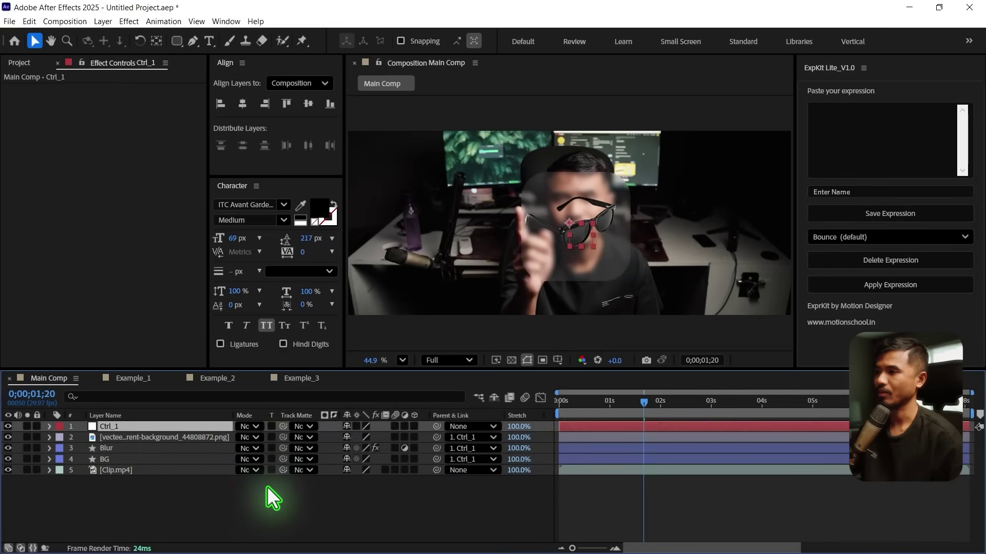
pyautogui.press('p')
pyautogui.moveTo(361, 452); pyautogui.dragTo(410, 470)
pyautogui.hotkey('ctrl', 'z')
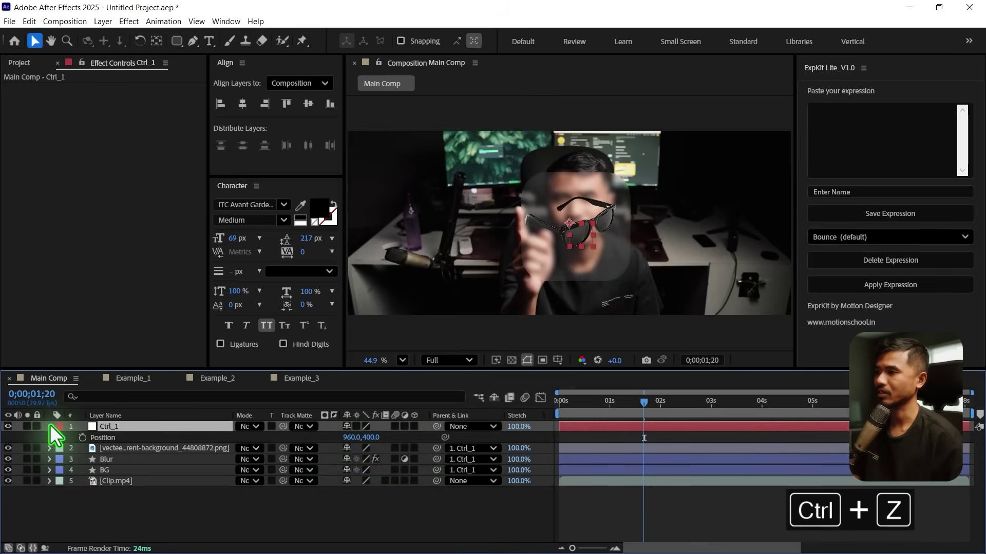
pyautogui.click(50, 426)
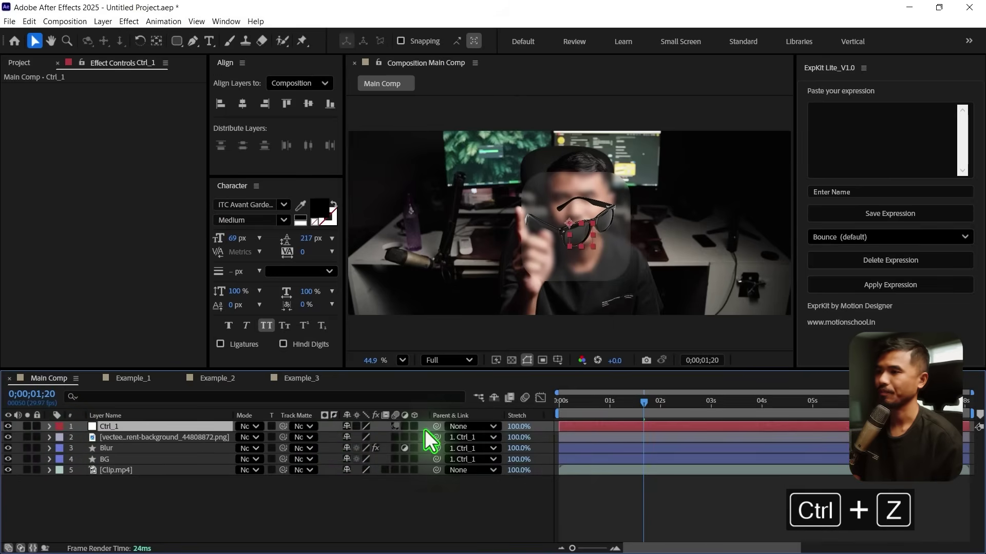
# Set the label colour of the Ctrl_1, sunglasses image, Blur and BG layers to Red.
pyautogui.click(116, 458)
pyautogui.keyDown('shift'); pyautogui.click(130, 430); pyautogui.keyUp('shift')
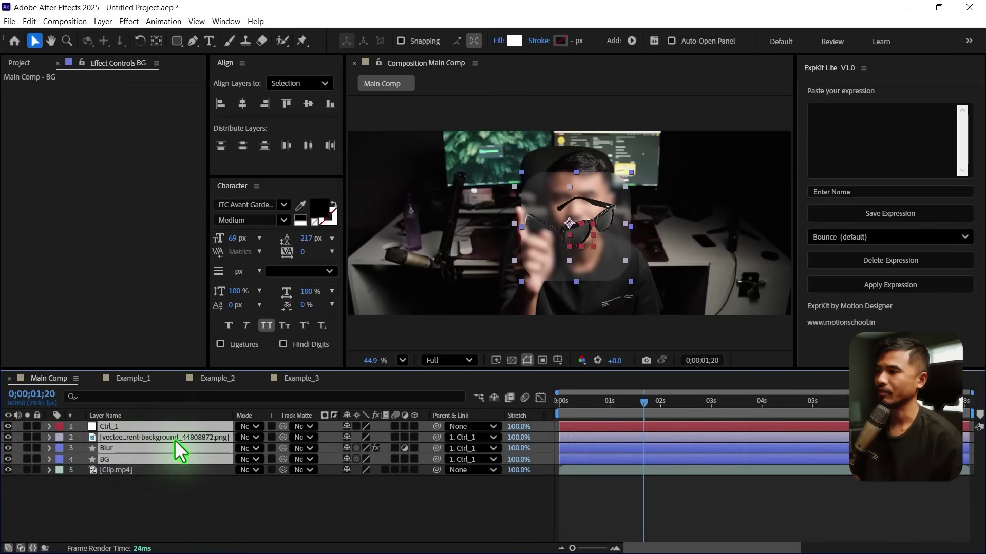
pyautogui.click(59, 427)
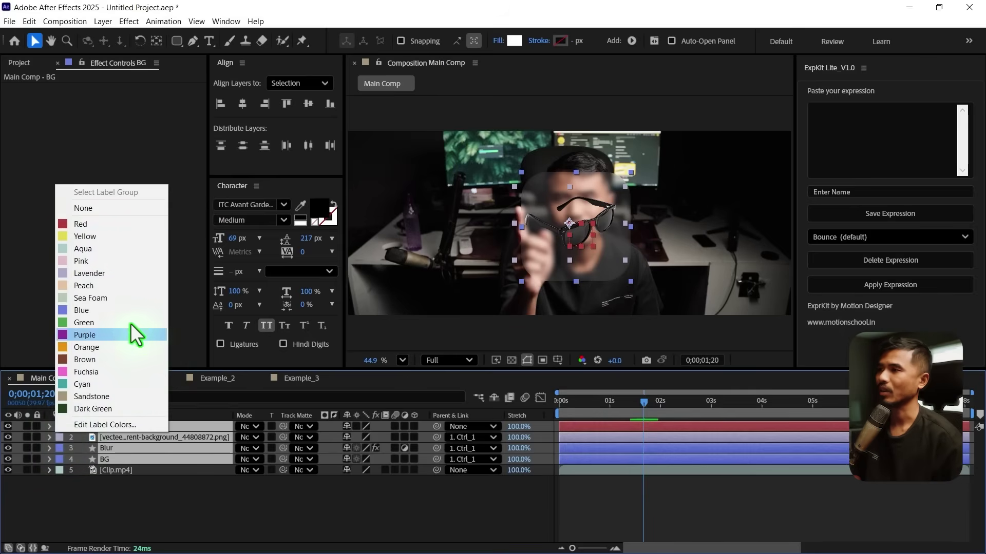
pyautogui.click(82, 224)
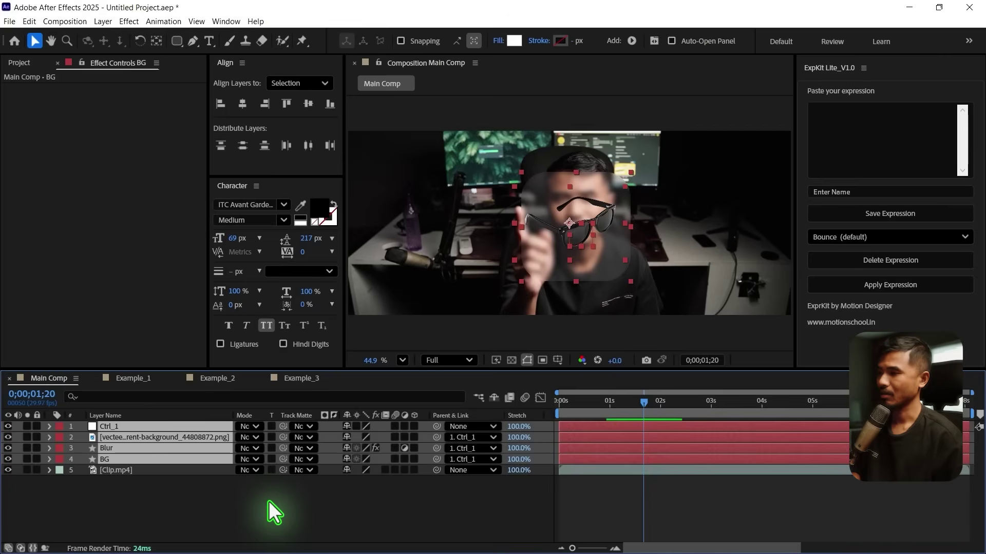
# Duplicate the four red-labelled layers, place the copies at the top of the layer stack and label them Yellow.
pyautogui.hotkey('ctrl', 'd')
pyautogui.moveTo(115, 448); pyautogui.dragTo(72, 437)
pyautogui.click(59, 427)
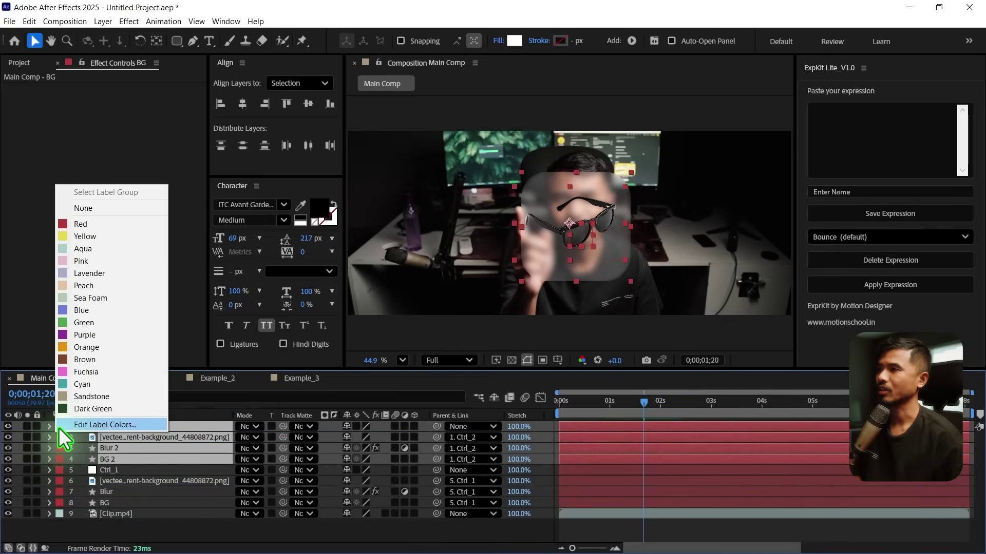
pyautogui.click(96, 239)
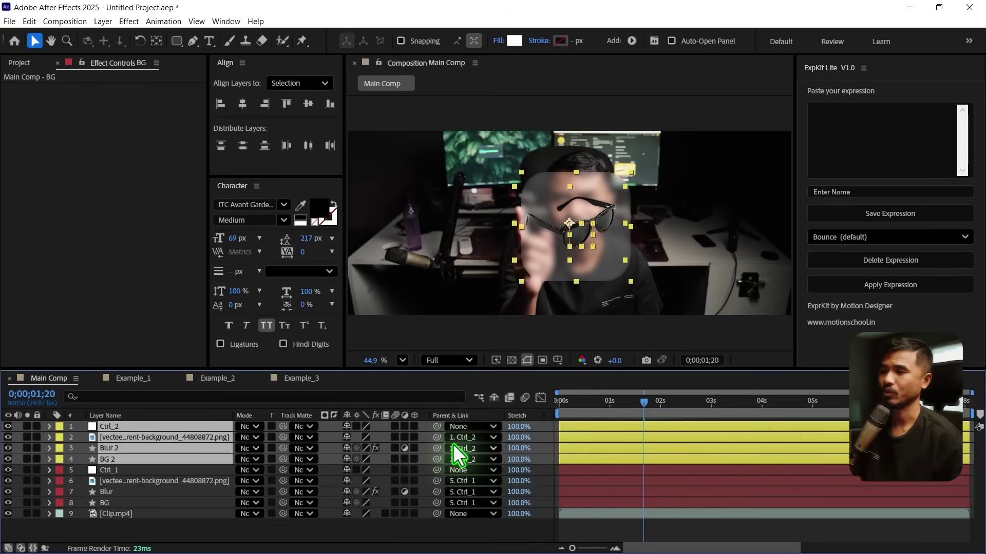
# Move the Ctrl_2 null to X position 1508 so its card sits to the right of the first card.
pyautogui.click(151, 526)
pyautogui.click(105, 426)
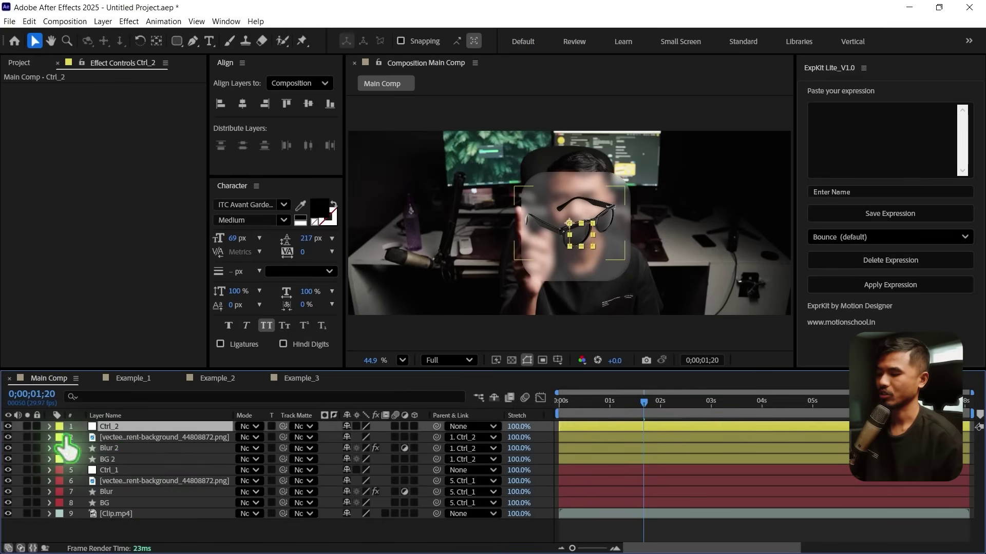
pyautogui.press('p')
pyautogui.moveTo(354, 438); pyautogui.dragTo(715, 456)
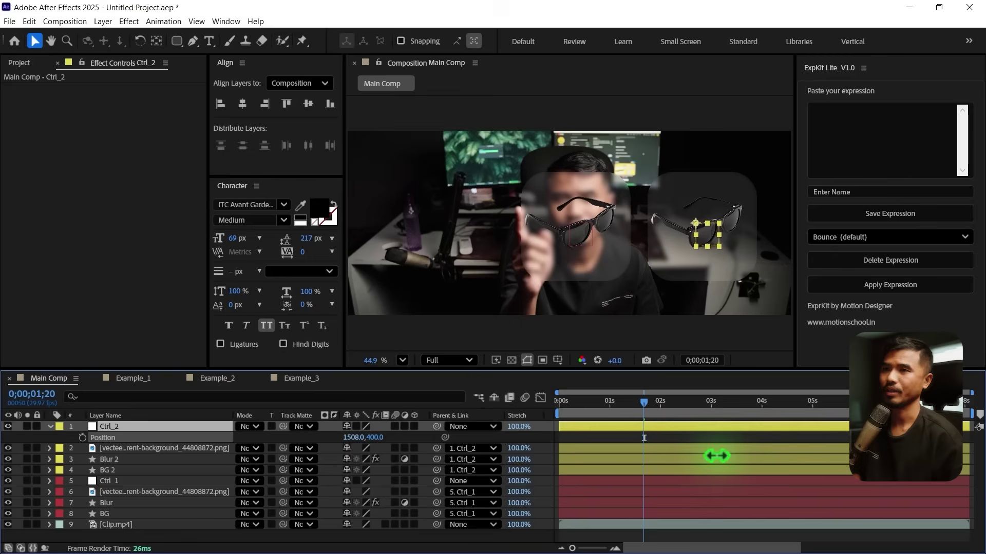
pyautogui.press('p')
# Duplicate the Ctrl_2 null with its image, Blur 2 and BG 2 layers, and place the copies together at the top of the layer stack.
pyautogui.keyDown('shift'); pyautogui.click(113, 460); pyautogui.keyUp('shift')
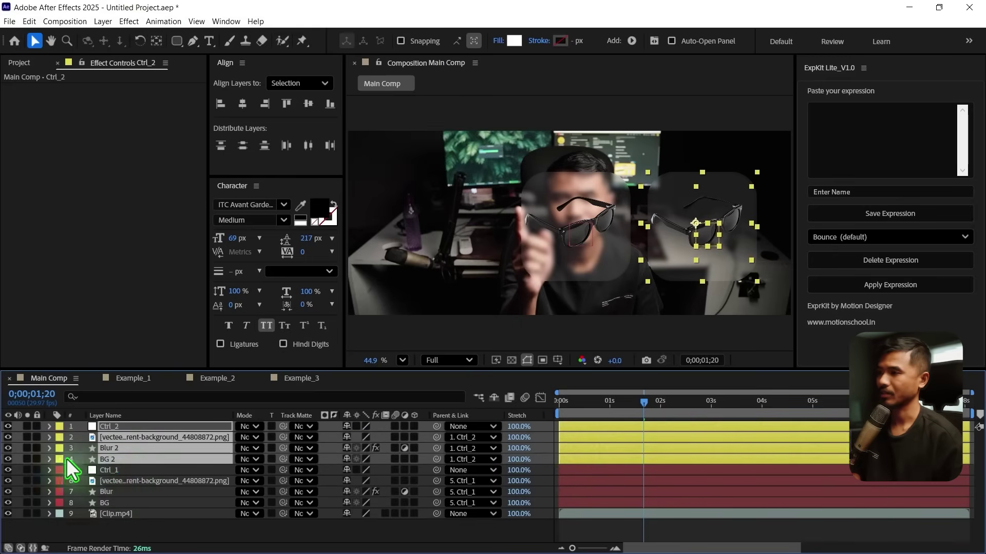
pyautogui.hotkey('ctrl', 'd')
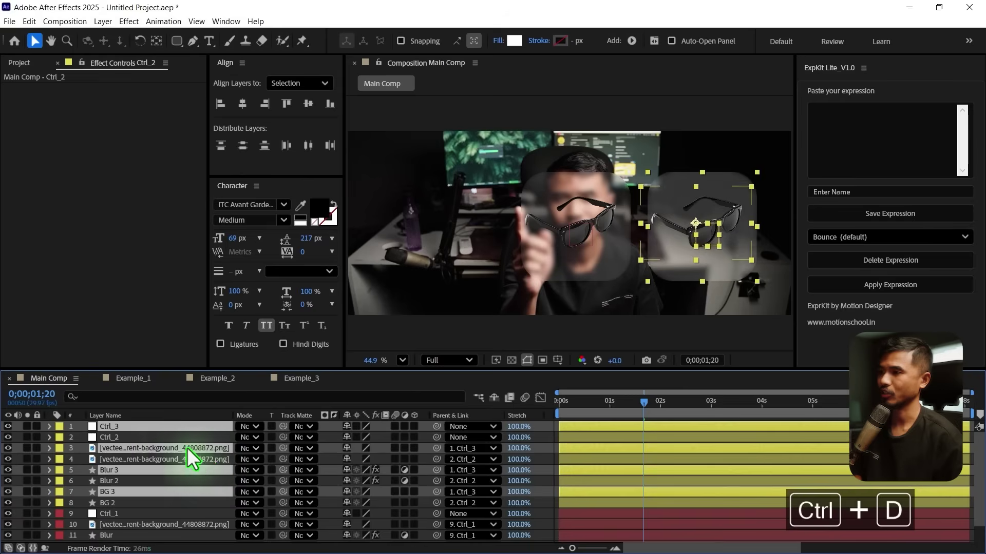
pyautogui.moveTo(157, 450); pyautogui.dragTo(165, 437)
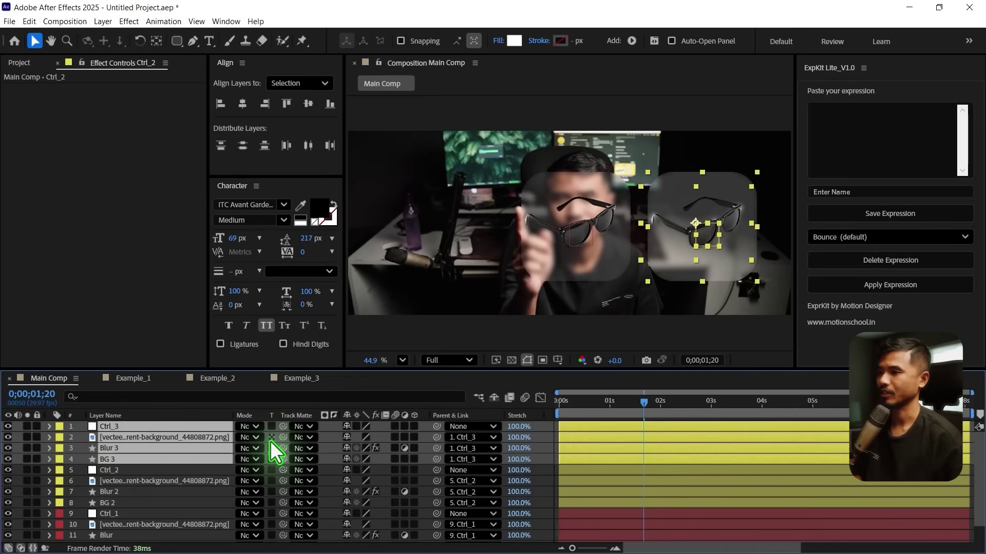
# Set the label colour of the Ctrl_3, sunglasses image, Blur 3 and BG 3 layers to Lavender.
pyautogui.click(117, 460)
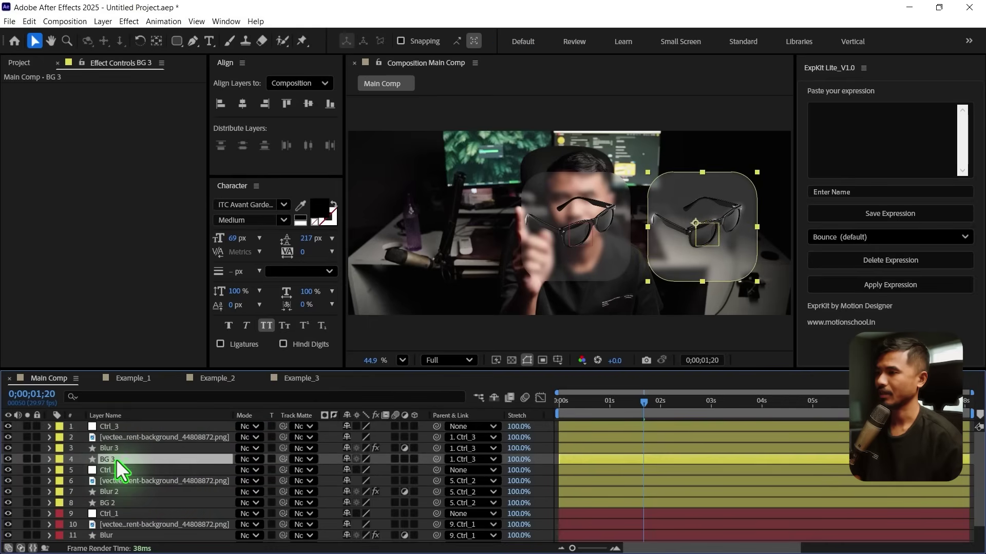
pyautogui.keyDown('shift'); pyautogui.click(118, 427); pyautogui.keyUp('shift')
pyautogui.click(59, 427)
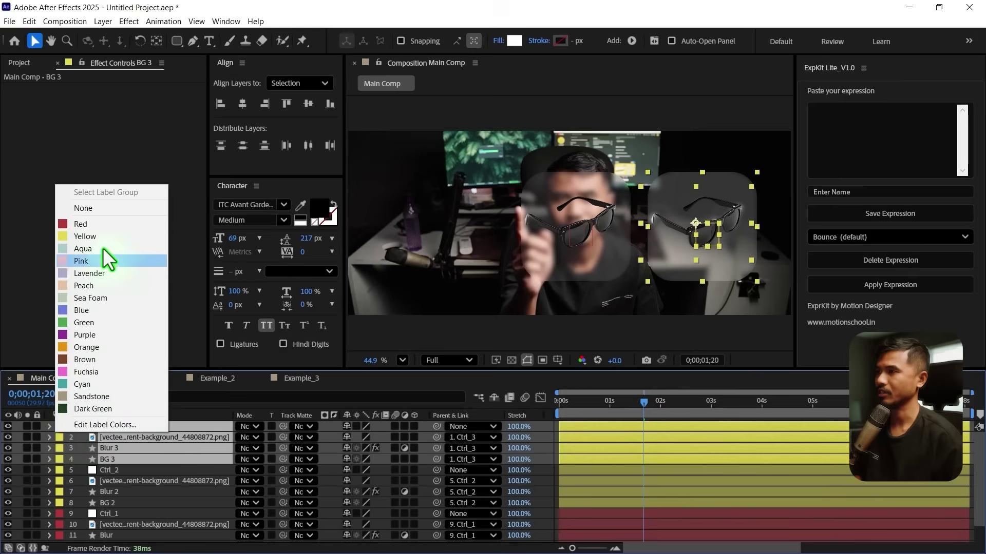
pyautogui.click(95, 275)
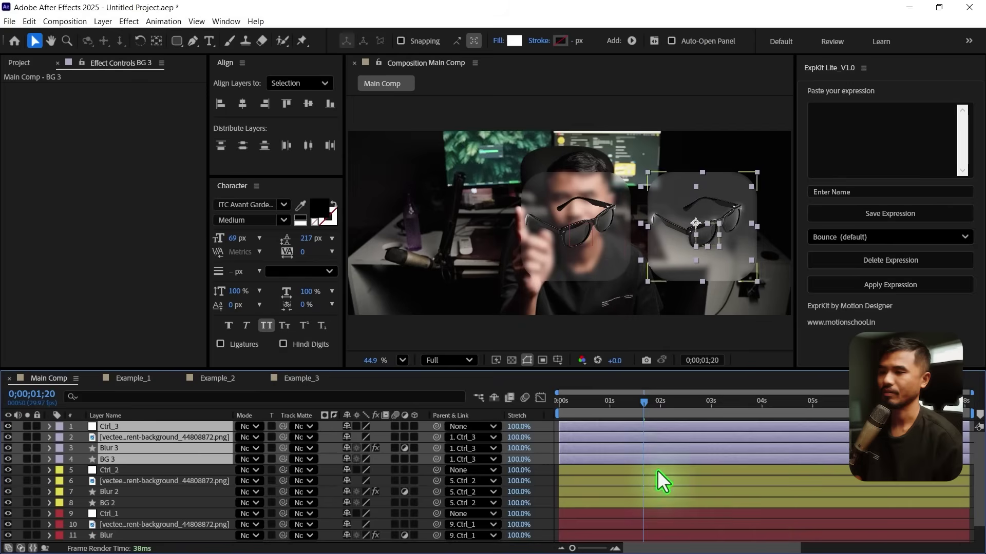
# Move the Ctrl_3 null to X position 400 so its card sits to the left of the first card.
pyautogui.click(118, 470)
pyautogui.click(114, 426)
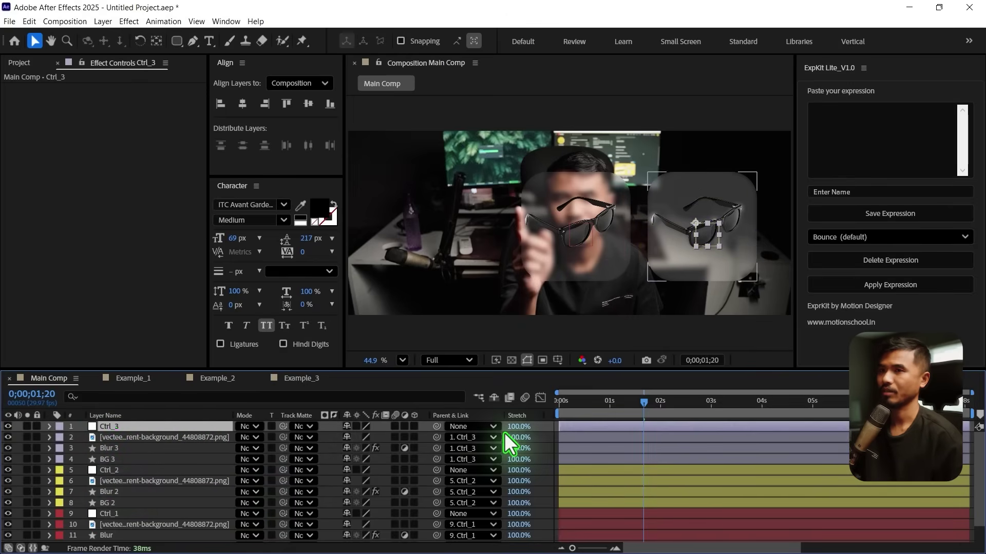
pyautogui.press('p')
pyautogui.moveTo(349, 438); pyautogui.dragTo(285, 438)
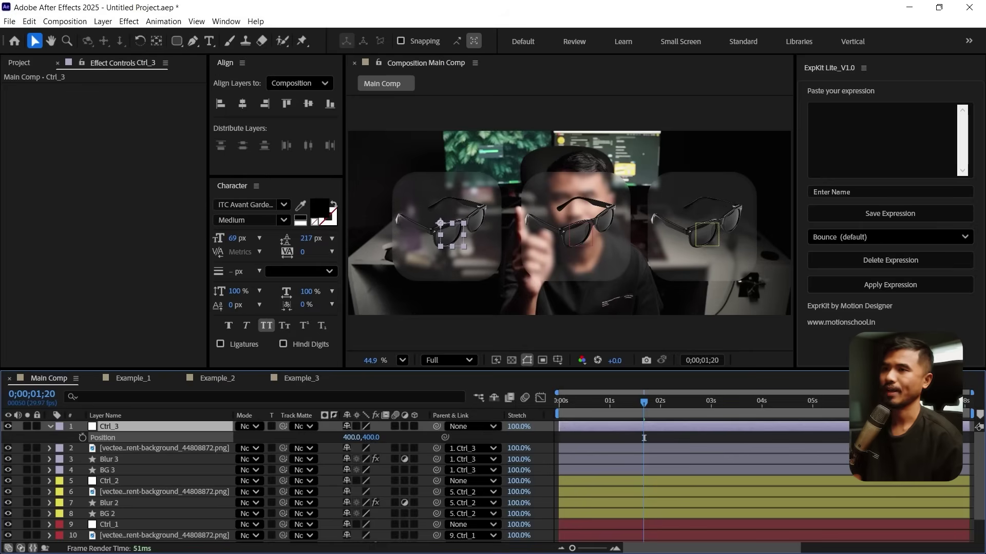
pyautogui.click(49, 427)
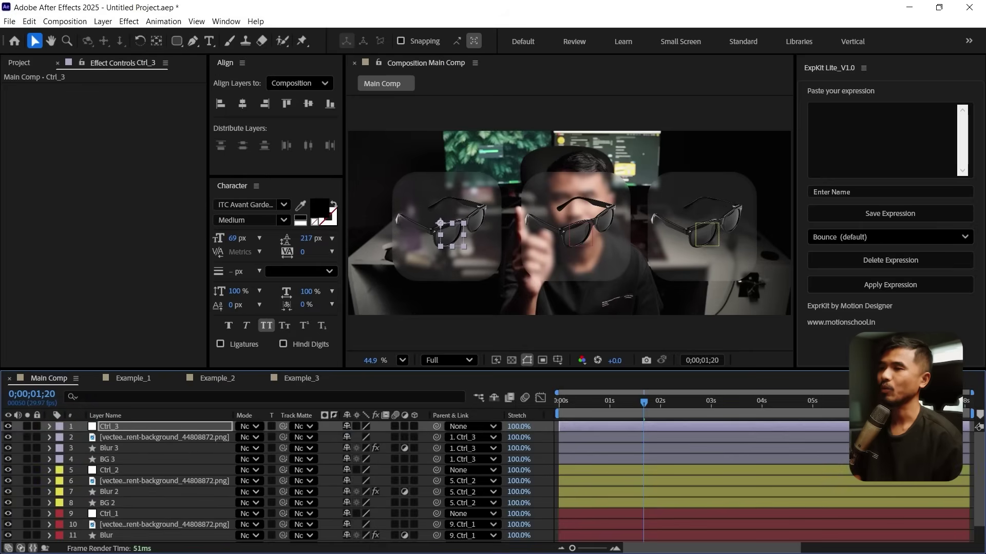
pyautogui.scroll(2, 743, 171)
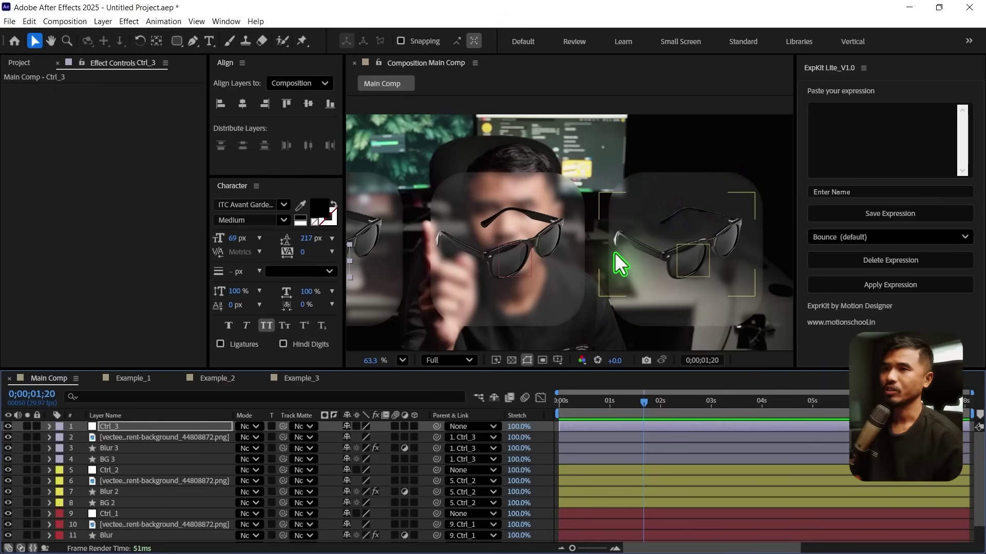
pyautogui.scroll(-3, 614, 255)
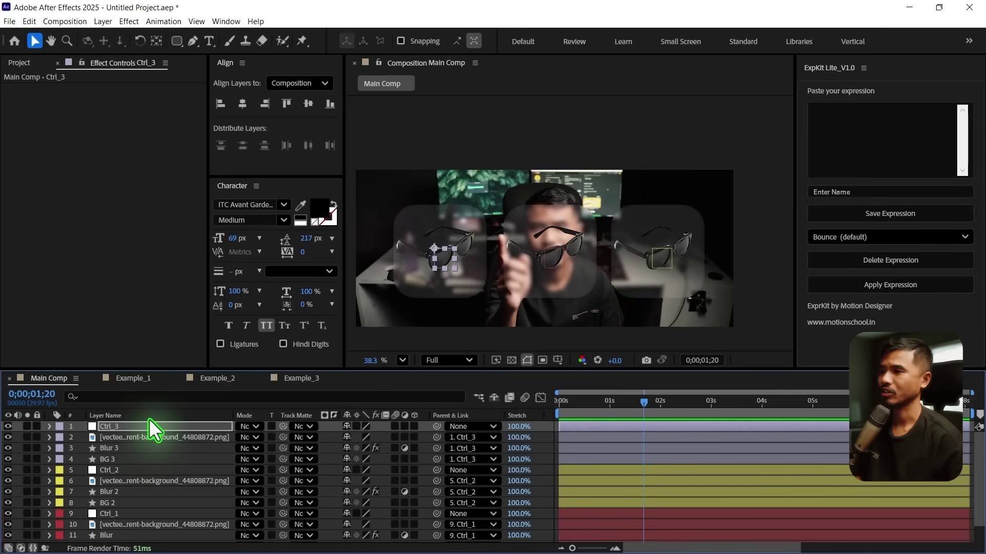
# Add a new null object to Main Comp and name it Contoller.
pyautogui.hotkey('ctrl', 'shift', 'a')
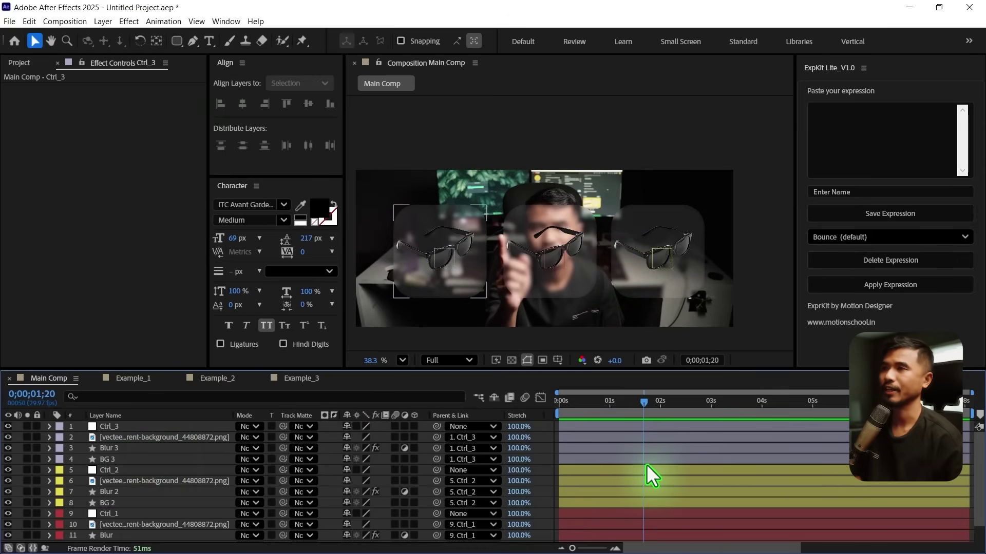
pyautogui.click(102, 21)
pyautogui.moveTo(247, 35)
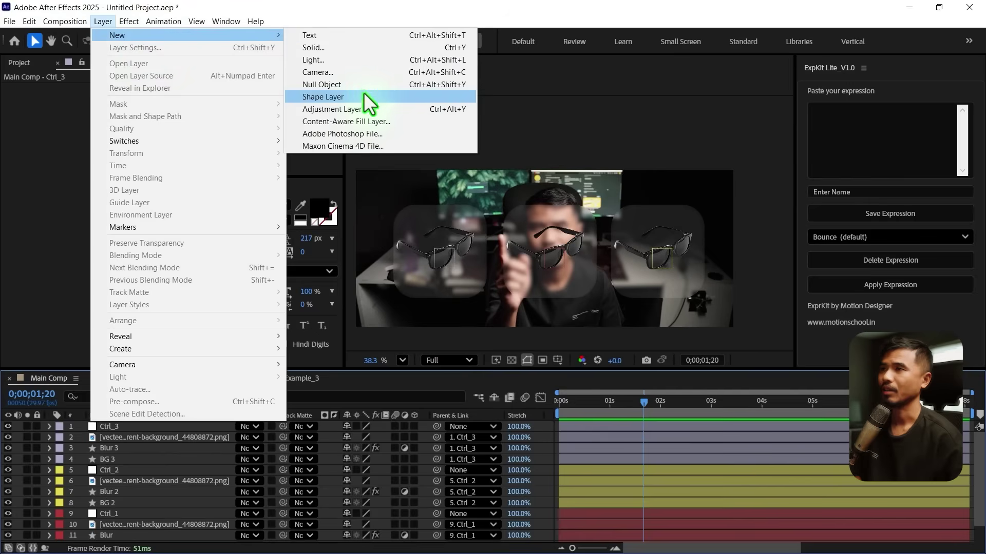
pyautogui.click(359, 84)
pyautogui.write('Contoller')
pyautogui.press('Return')
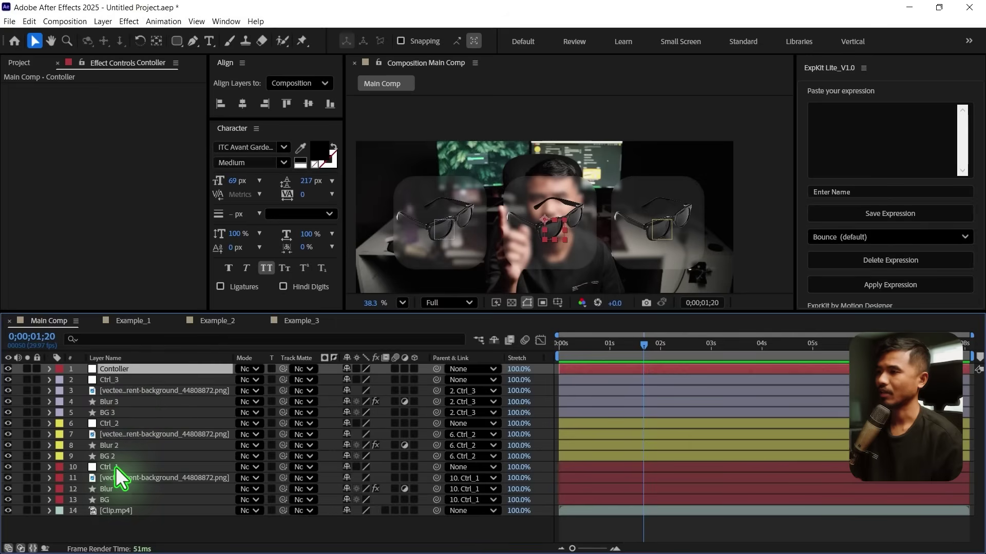
# Parent the Ctrl_1, Ctrl_2 and Ctrl_3 nulls to the Contoller null.
pyautogui.click(116, 467)
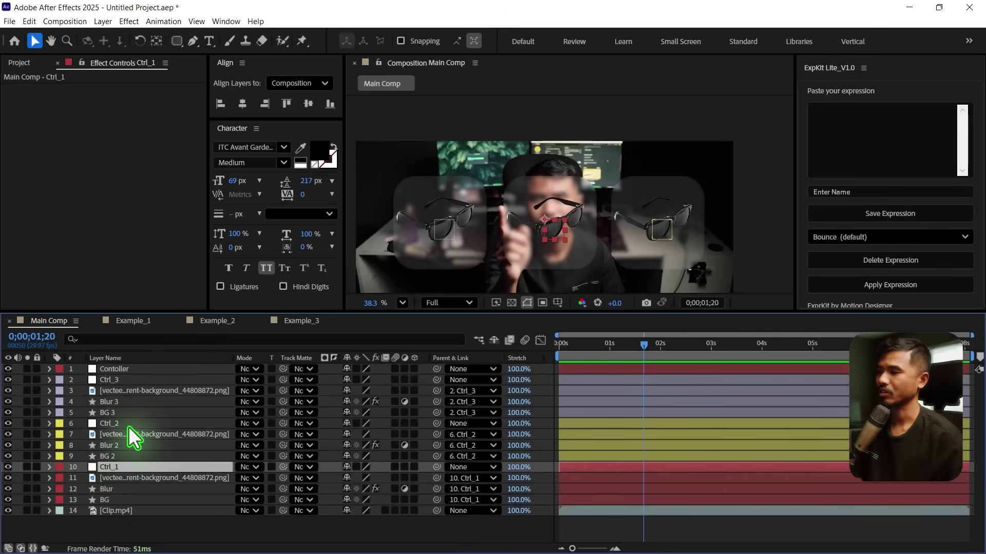
pyautogui.keyDown('ctrl'); pyautogui.click(125, 423); pyautogui.keyUp('ctrl')
pyautogui.keyDown('ctrl'); pyautogui.click(116, 379); pyautogui.keyUp('ctrl')
pyautogui.moveTo(436, 379); pyautogui.dragTo(118, 367)
# Test the new parenting by shifting the Contoller null's position sideways, and undo the move.
pyautogui.click(119, 367)
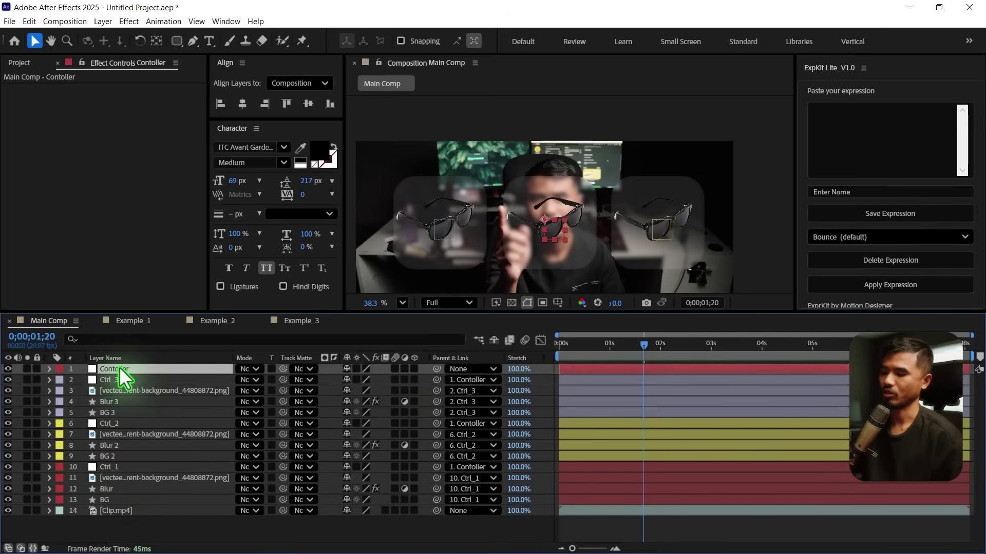
pyautogui.press('p')
pyautogui.moveTo(357, 380); pyautogui.dragTo(255, 409)
pyautogui.hotkey('ctrl', 'z')
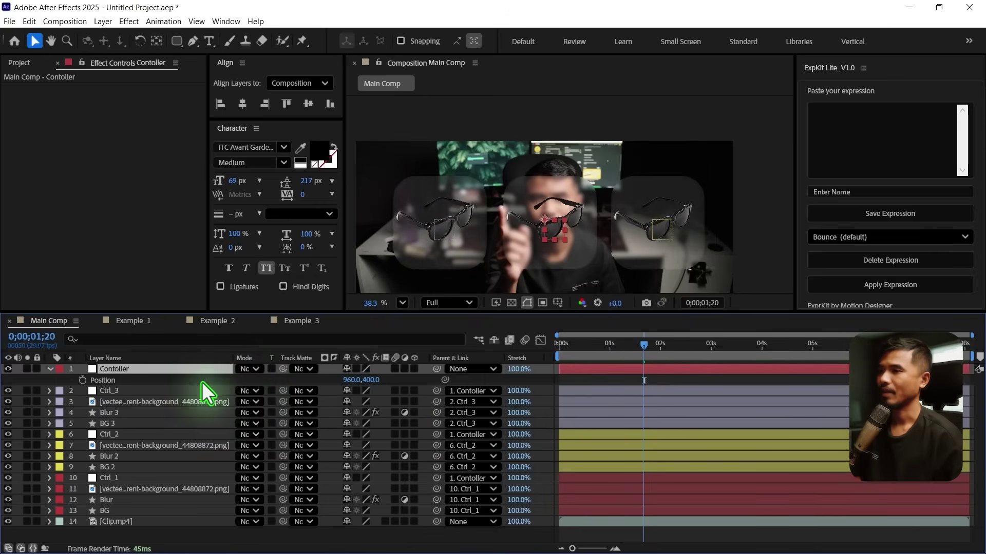
# Play the clip to 0;00;01;27, set the Contoller's X position to 395 and start Position keyframing there.
pyautogui.press('space')
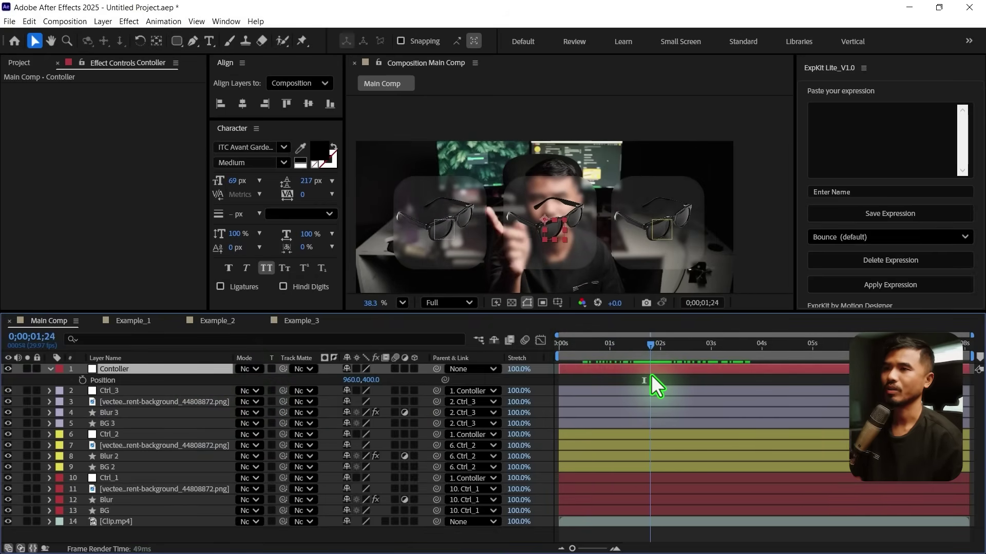
pyautogui.press('space')
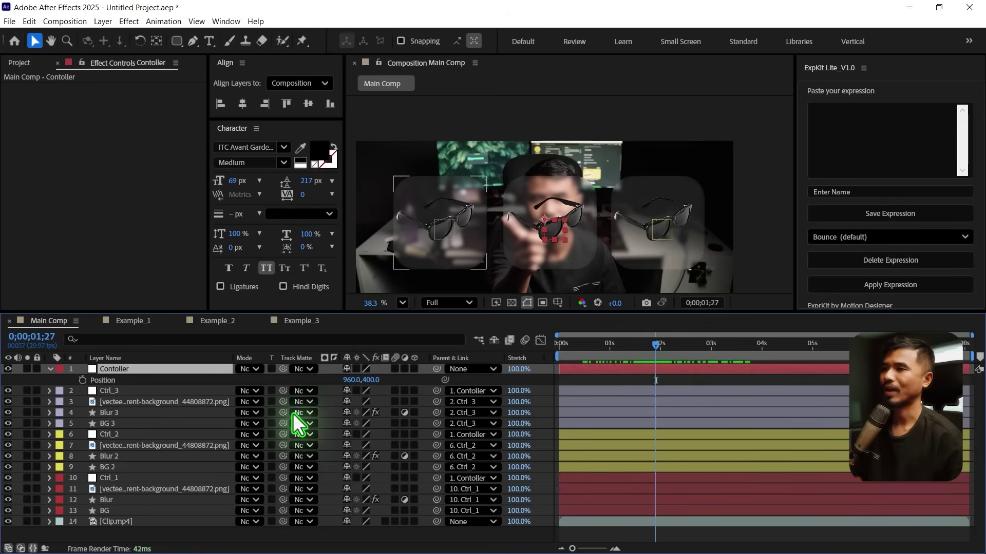
pyautogui.moveTo(353, 391); pyautogui.dragTo(17, 410)
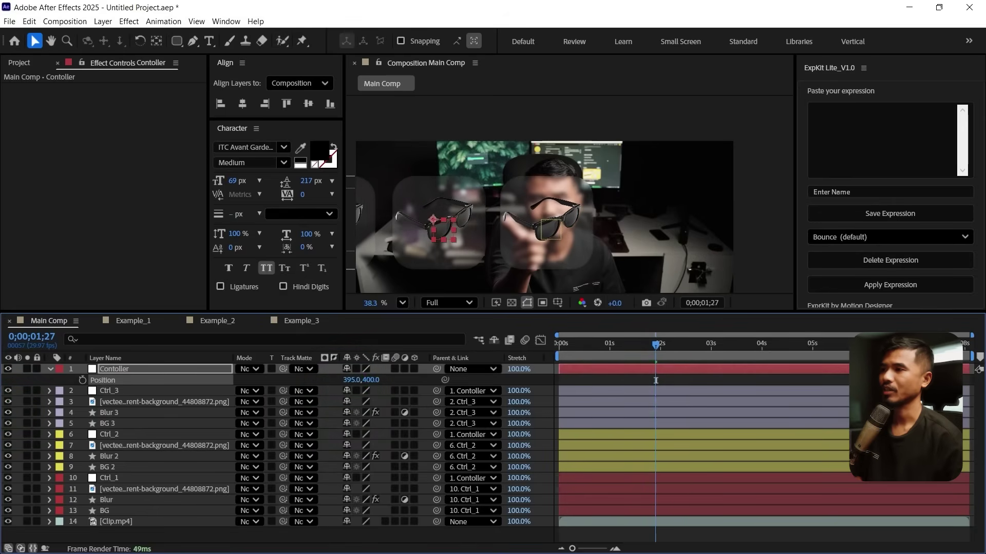
pyautogui.click(83, 380)
# Set the Contoller's X position to 981 at 0;00;02;06 and add a hold keyframe with the same value at 0;00;03;01.
pyautogui.moveTo(655, 347); pyautogui.dragTo(670, 351)
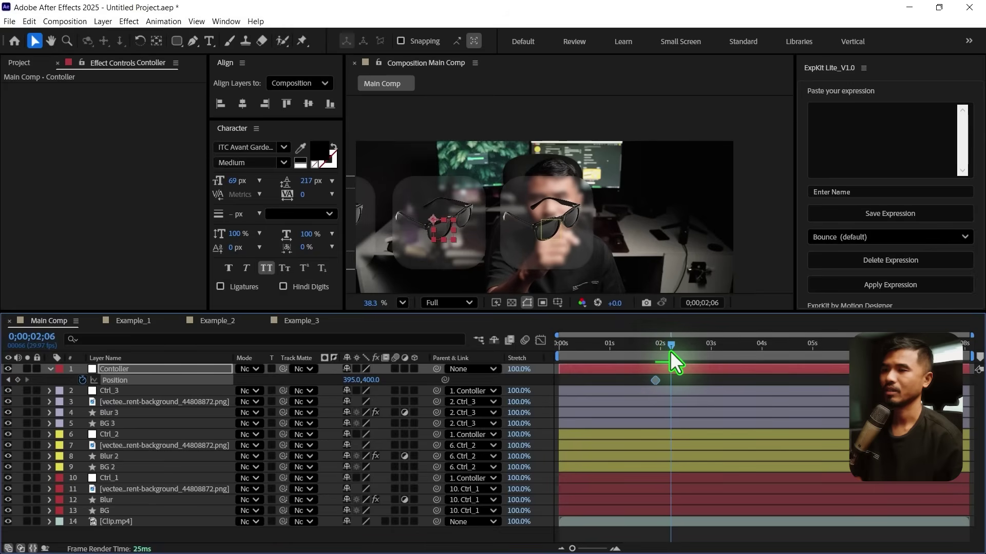
pyautogui.moveTo(352, 380); pyautogui.dragTo(747, 414)
pyautogui.moveTo(670, 339); pyautogui.dragTo(713, 352)
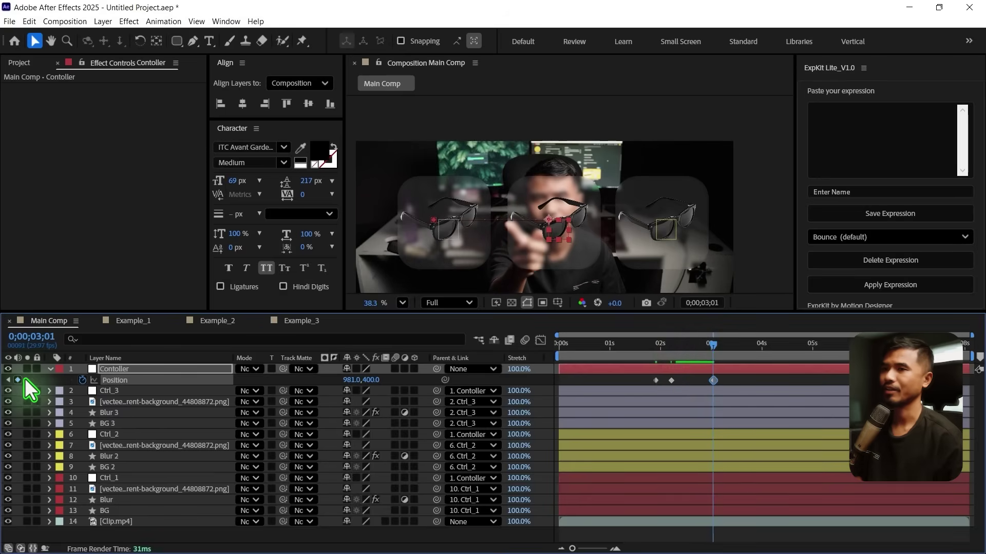
# Keyframe the Contoller farther to the right at 0;00;03;09, and preview the cards' sliding animation.
pyautogui.moveTo(716, 346); pyautogui.dragTo(728, 347)
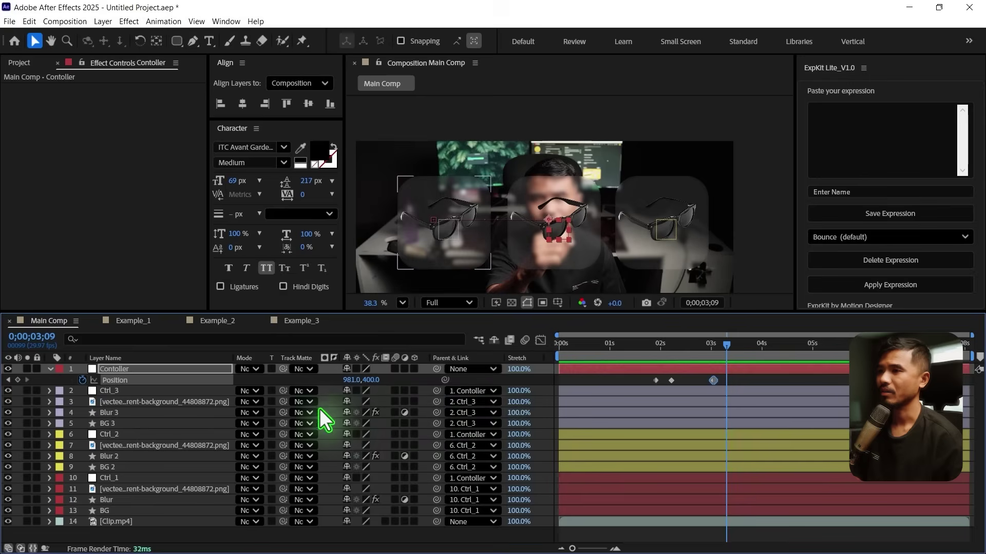
pyautogui.moveTo(348, 379); pyautogui.dragTo(738, 402)
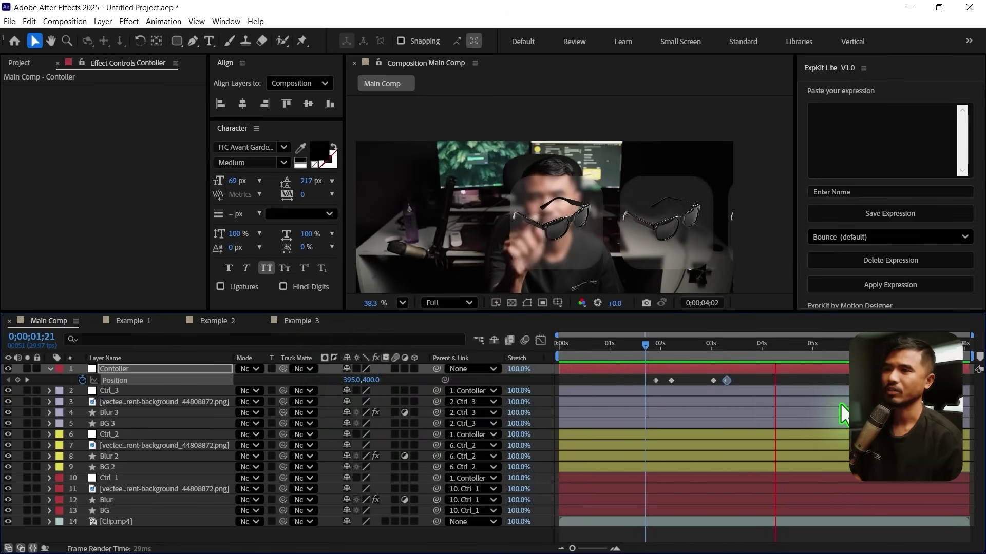
pyautogui.click(733, 354)
pyautogui.moveTo(751, 361); pyautogui.dragTo(613, 386)
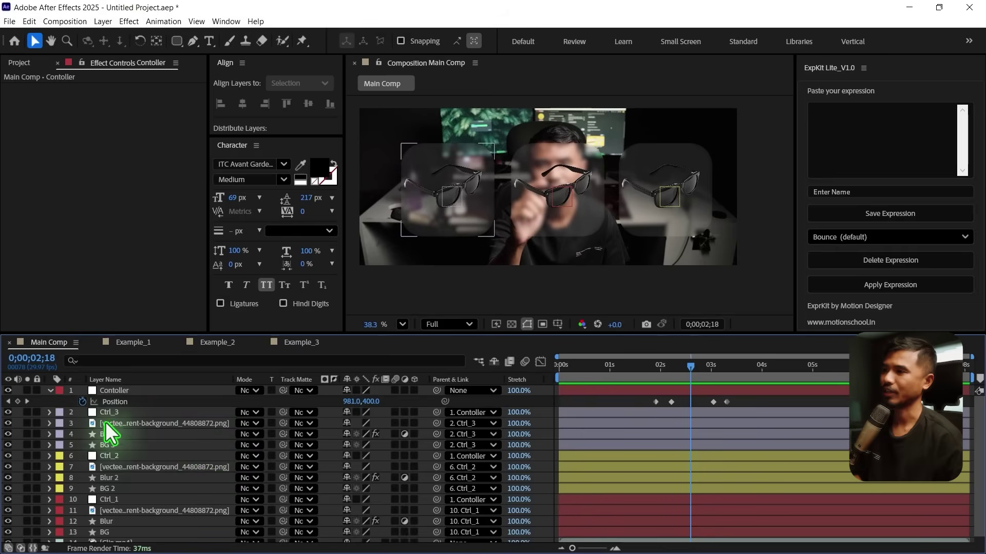
pyautogui.keyDown('alt'); pyautogui.click(82, 401); pyautogui.keyUp('alt')
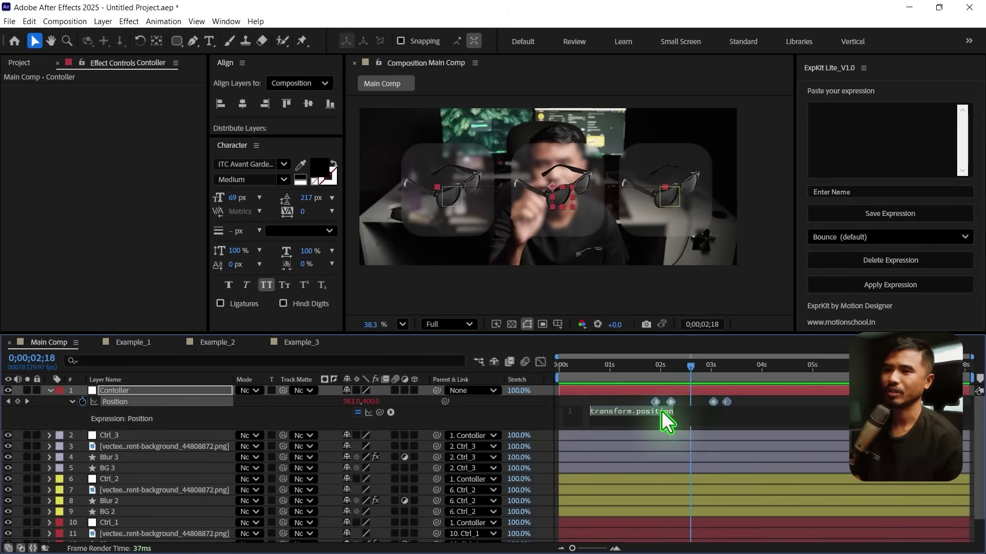
pyautogui.press('BackSpace')
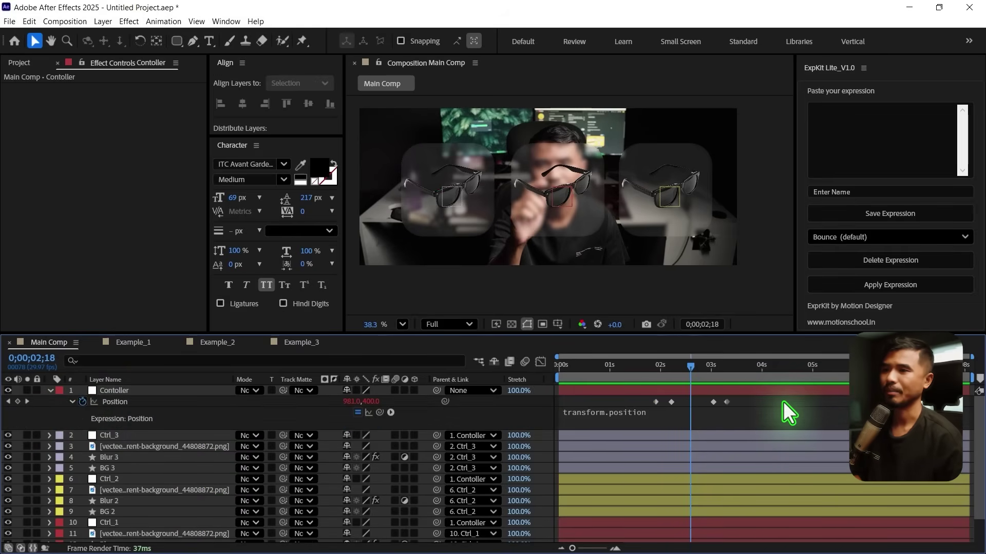
pyautogui.click(685, 436)
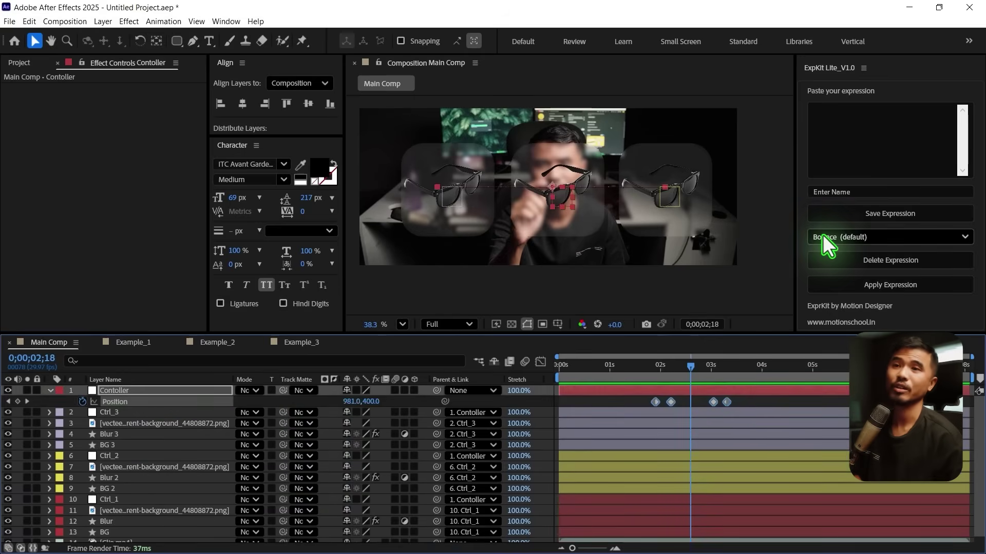
# Widen the ExpKit Lite panel and try its preset choices, from Rounded Rectangle Anchorpoint Top Right back to Bounce (default).
pyautogui.moveTo(794, 226); pyautogui.dragTo(703, 216)
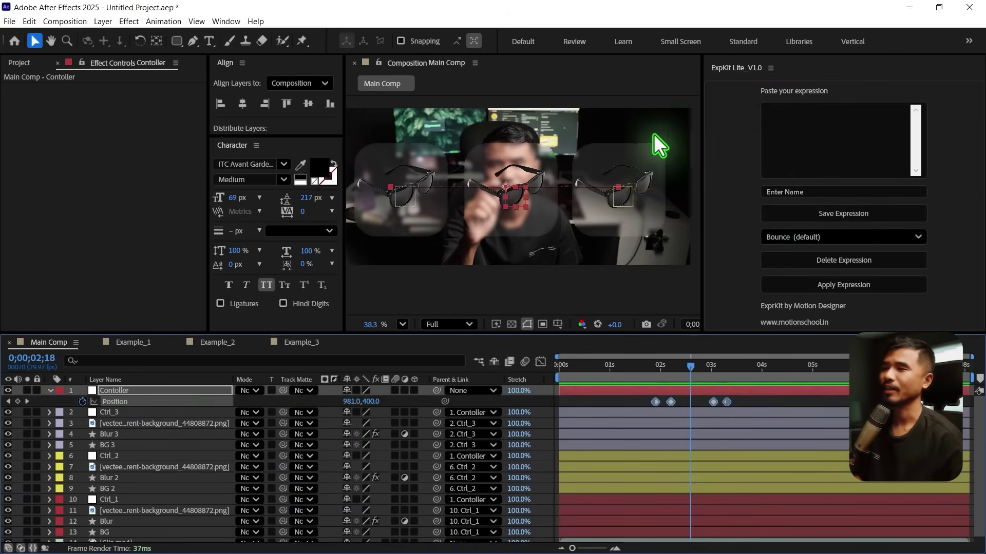
pyautogui.click(797, 425)
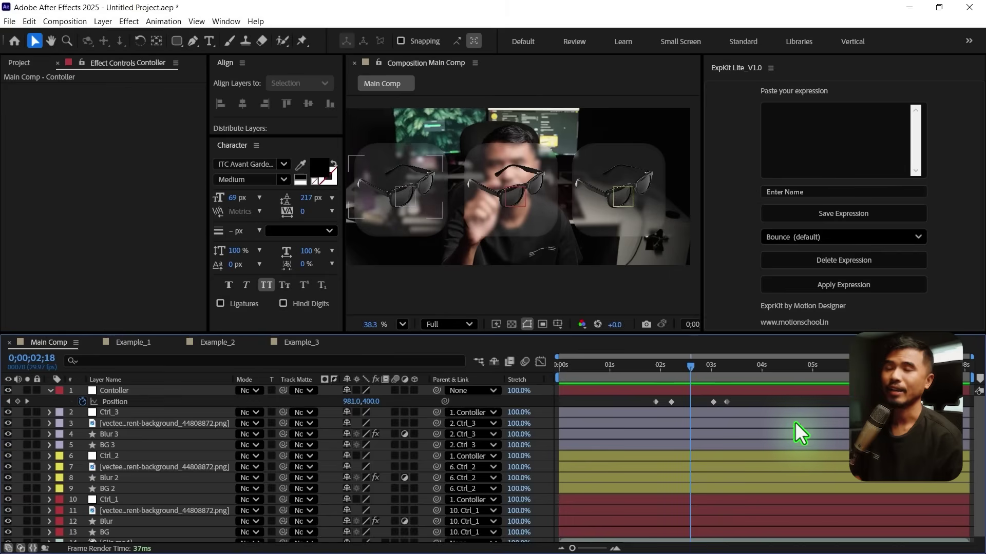
pyautogui.click(798, 237)
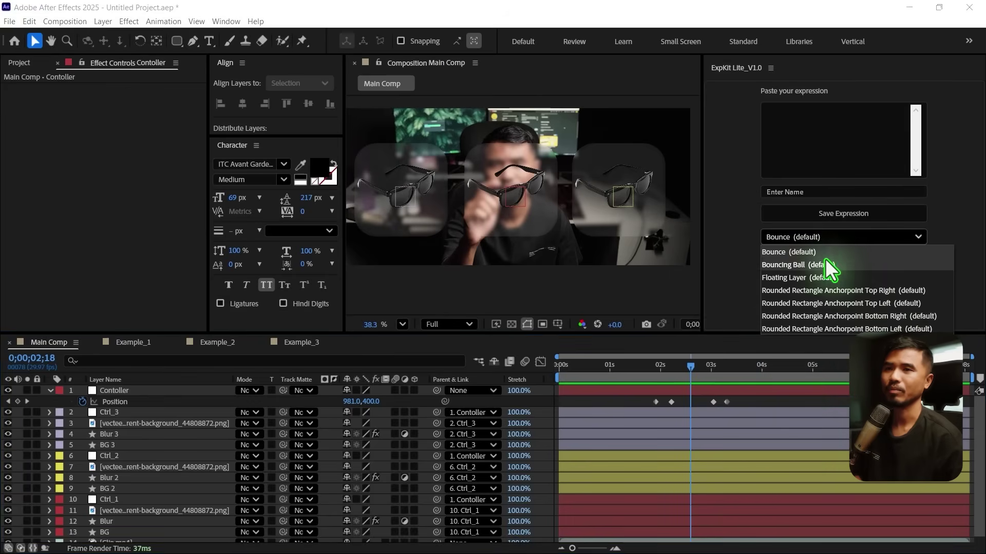
pyautogui.click(796, 290)
pyautogui.click(798, 237)
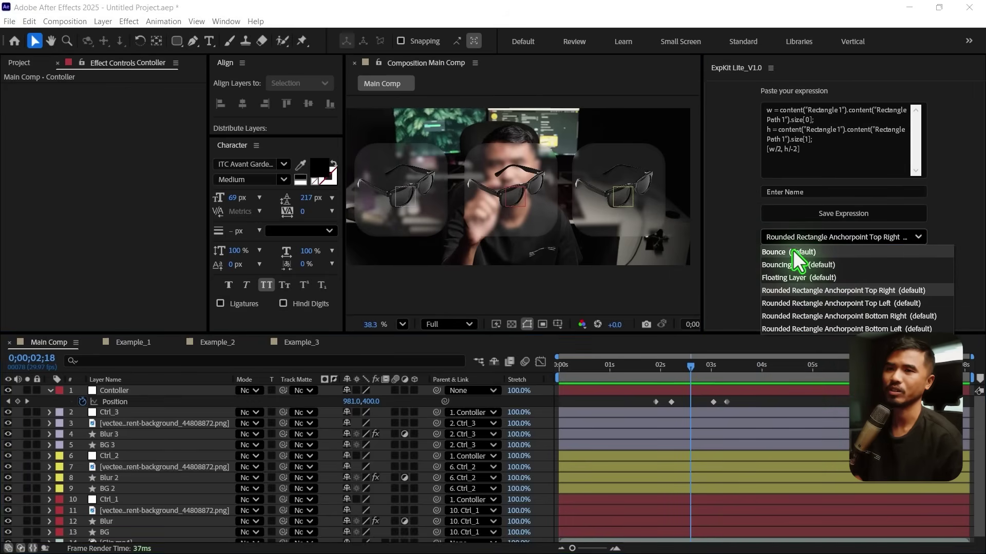
pyautogui.click(796, 252)
pyautogui.click(837, 238)
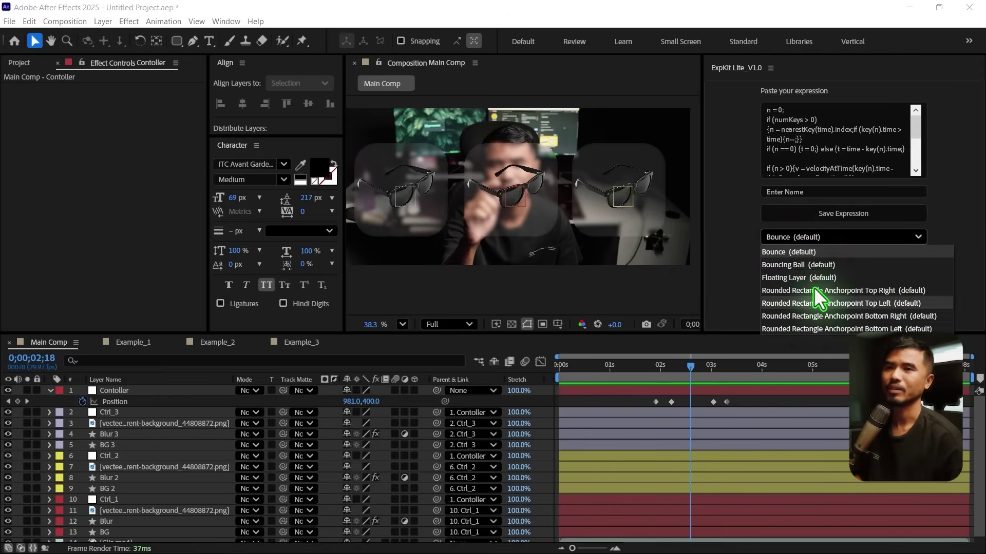
pyautogui.click(799, 251)
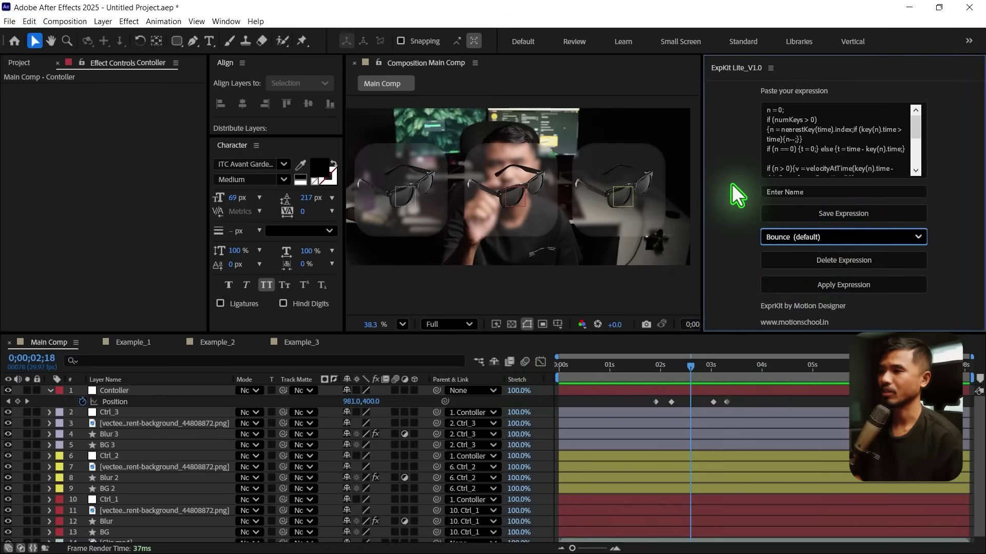
# Apply the Bounce (default) preset expression to the Contoller null's Position.
pyautogui.click(125, 402)
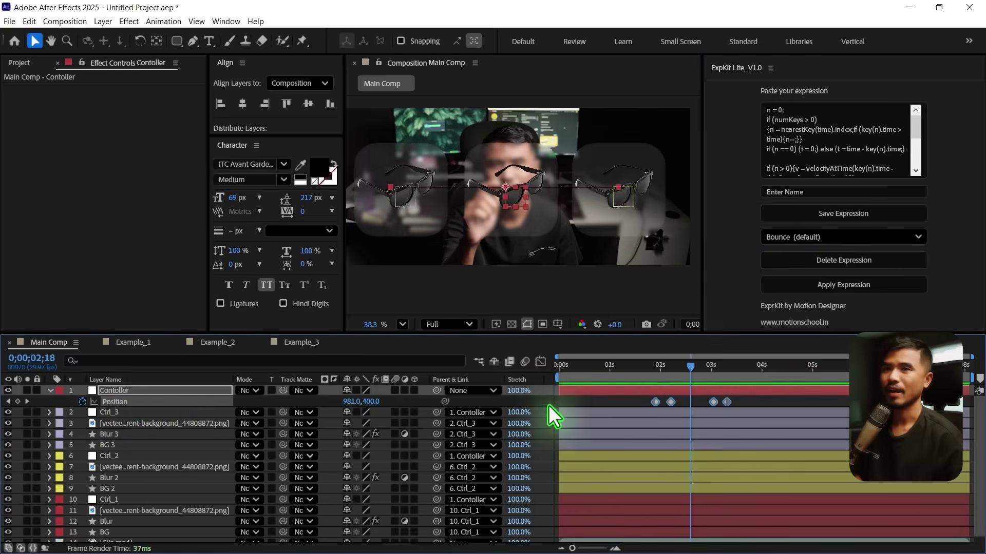
pyautogui.click(804, 238)
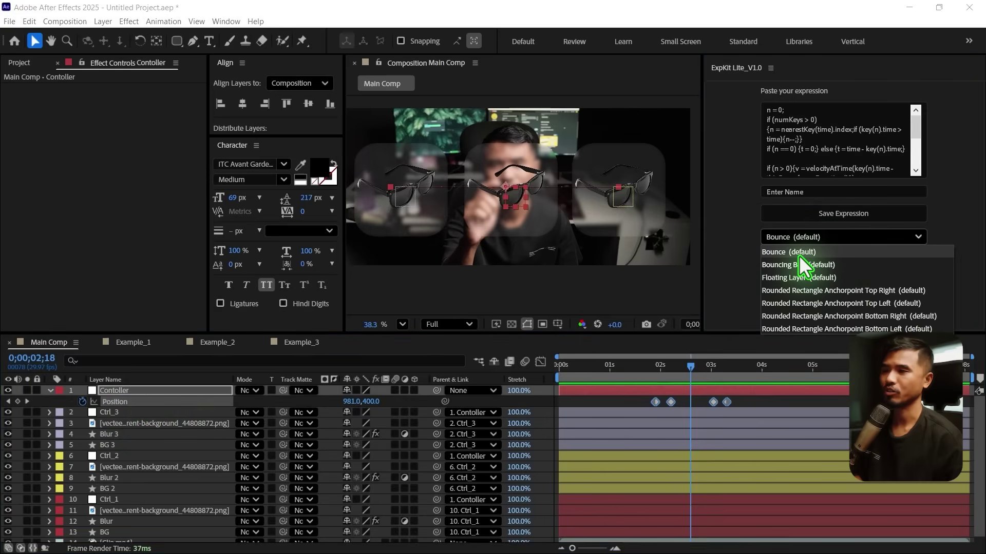
pyautogui.click(798, 256)
pyautogui.click(852, 283)
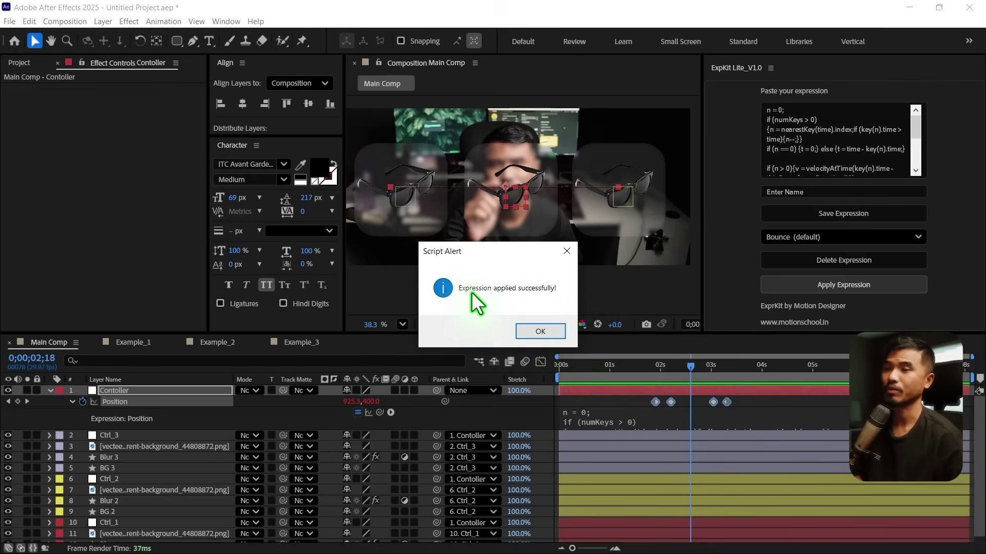
pyautogui.click(537, 331)
# Examine the expression code on the Contoller's Position, and collapse the layer's properties.
pyautogui.click(635, 420)
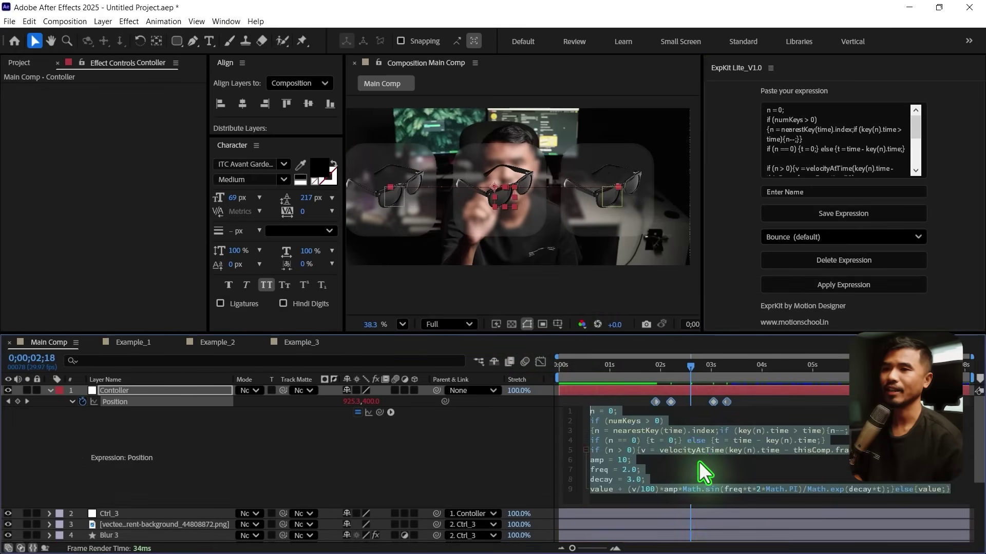
pyautogui.click(87, 442)
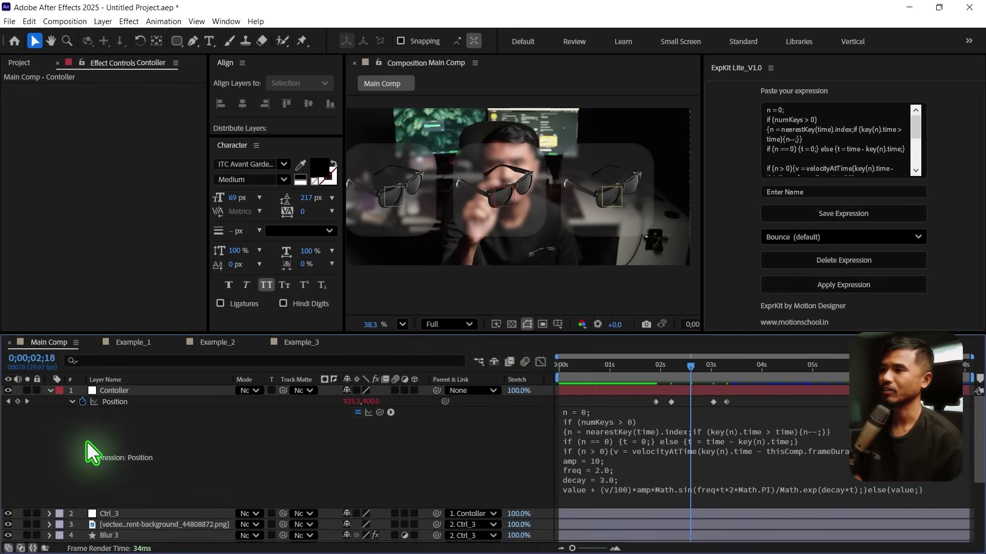
pyautogui.click(71, 401)
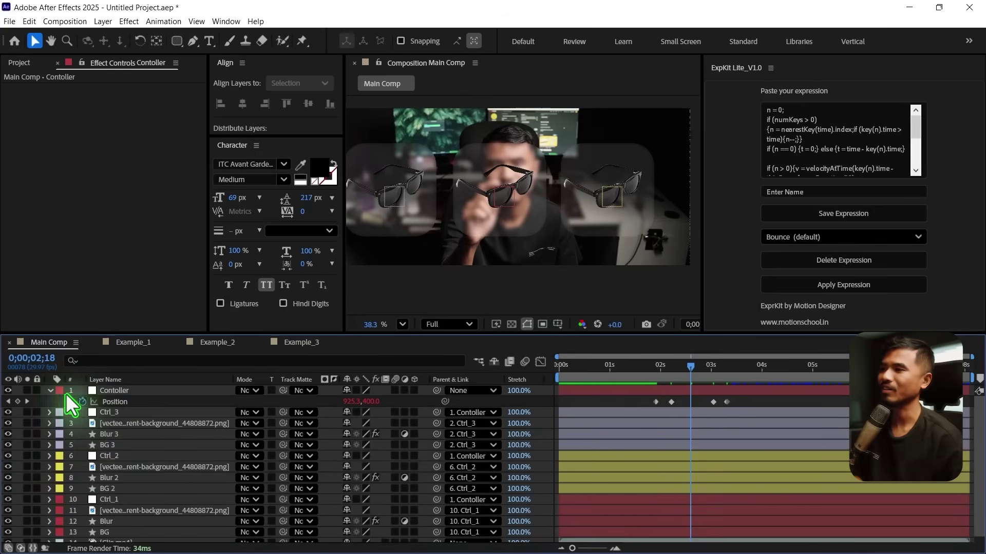
pyautogui.click(49, 390)
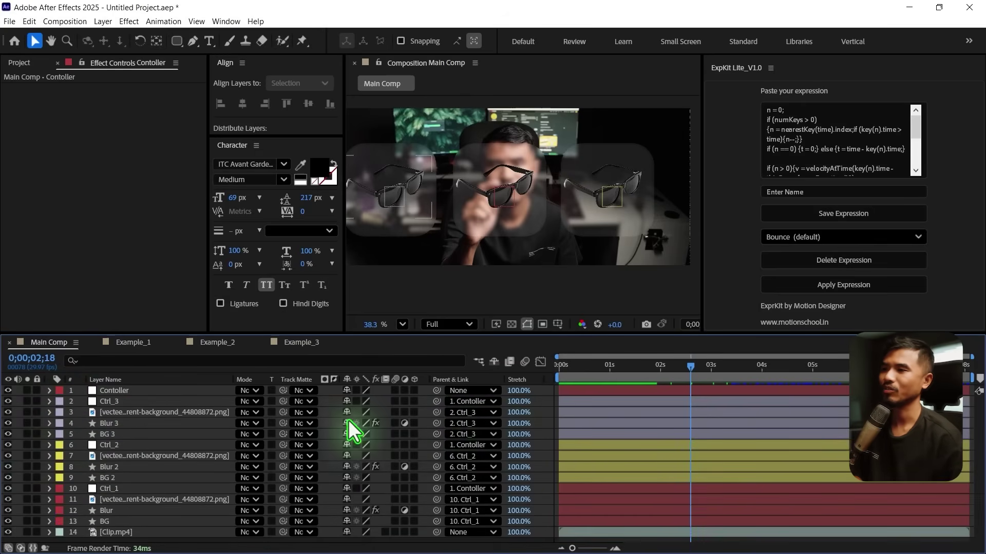
# Reveal the Contoller's keyframes, preview the cards' bounce from 0;00;01;10, and place the playhead at 0;00;01;27.
pyautogui.click(685, 392)
pyautogui.press('u')
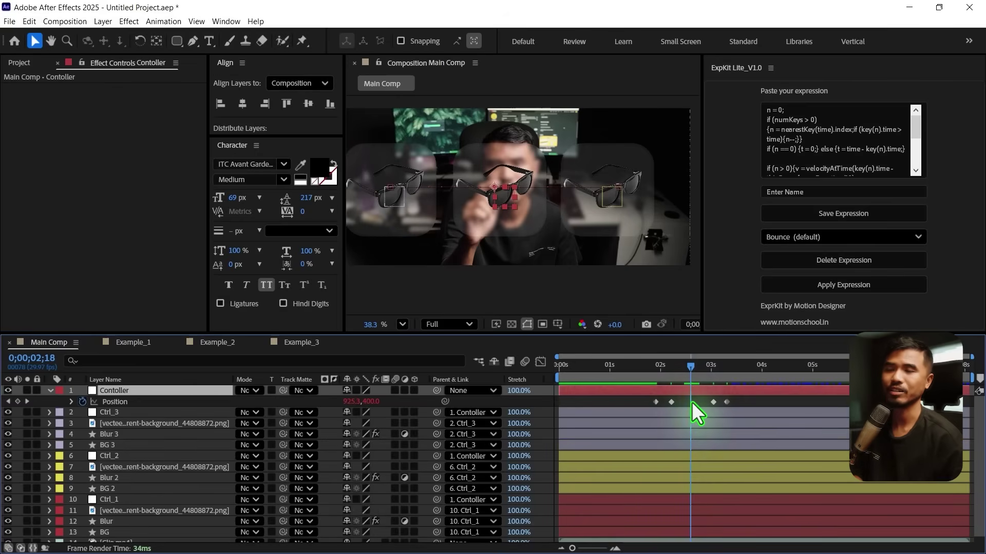
pyautogui.click(627, 380)
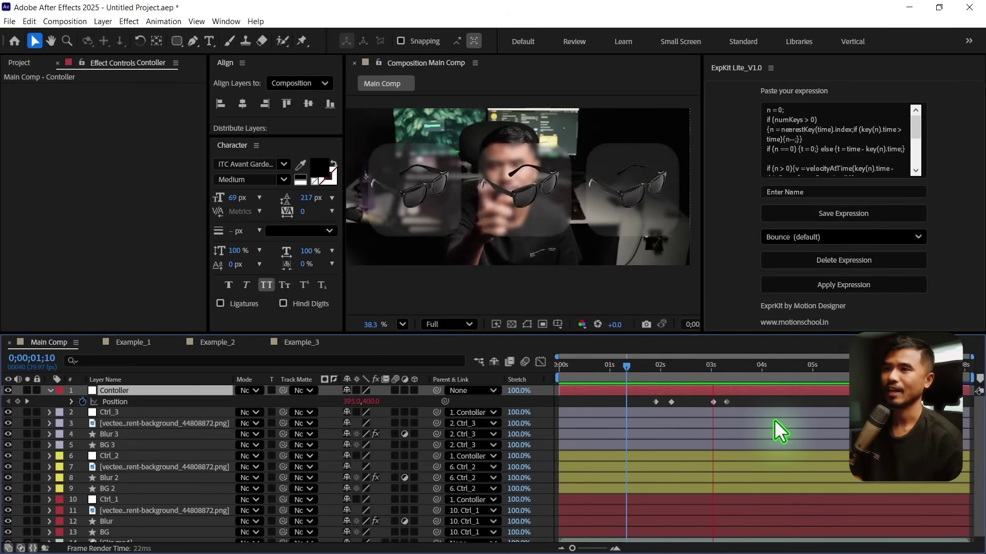
pyautogui.click(656, 366)
# Check the available preset expressions, and preview the ball animation in the Example_1 composition from the start.
pyautogui.click(792, 238)
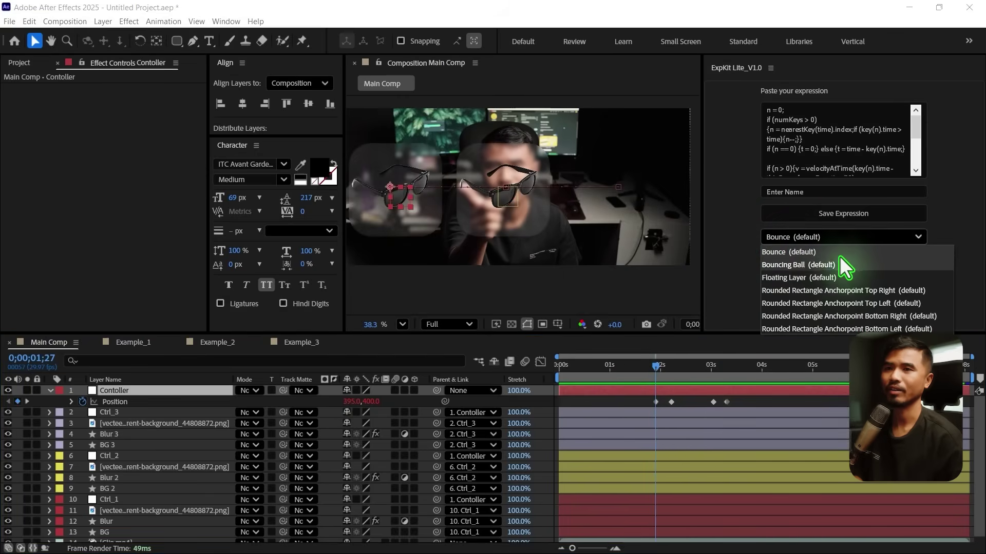
pyautogui.click(922, 197)
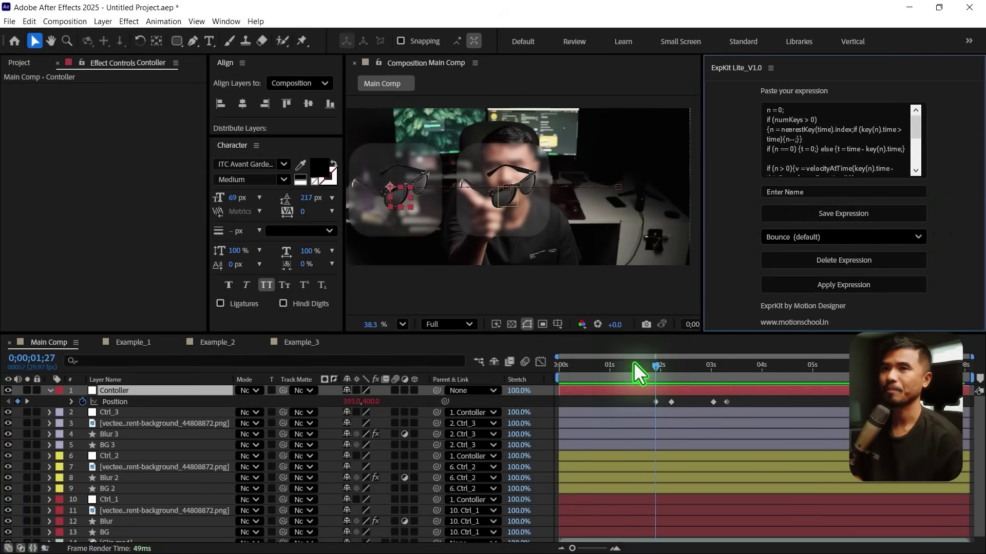
pyautogui.moveTo(506, 332); pyautogui.dragTo(483, 348)
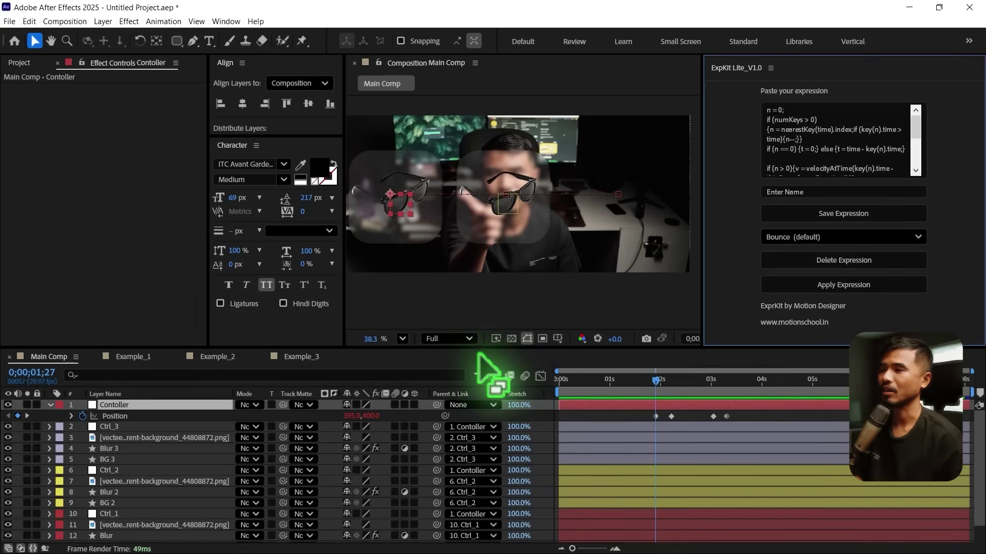
pyautogui.click(133, 356)
pyautogui.moveTo(563, 383)
pyautogui.mouseDown()
pyautogui.moveTo(666, 394)
pyautogui.moveTo(560, 396)
pyautogui.mouseUp()
pyautogui.press('space')
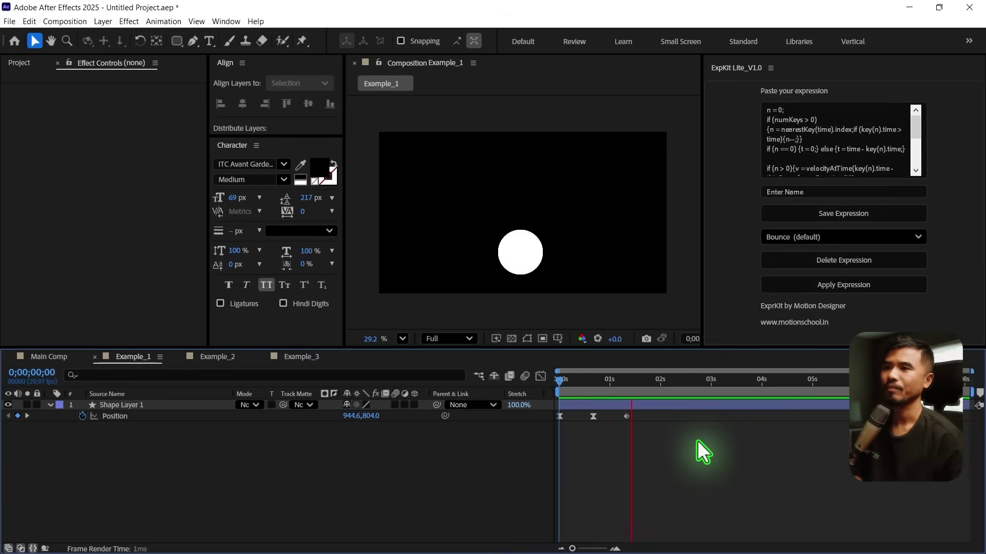
# Apply the Bouncing Ball (default) preset expression to Shape Layer 1's Position in Example_1.
pyautogui.click(133, 417)
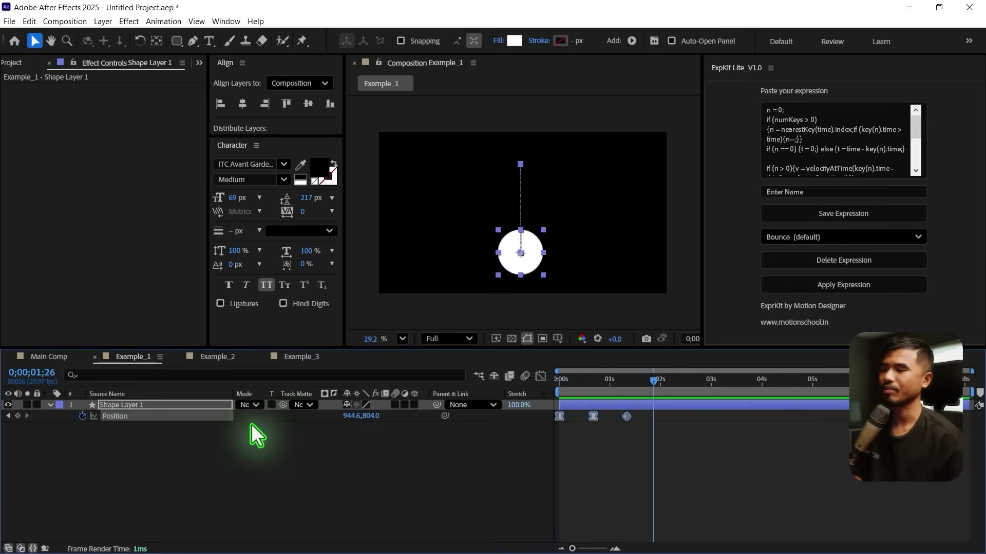
pyautogui.click(805, 238)
pyautogui.click(823, 265)
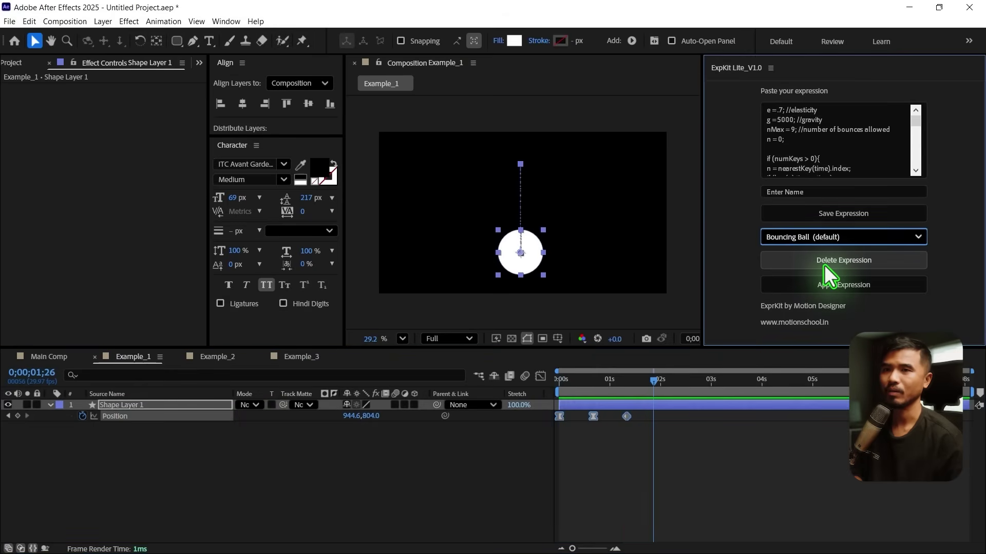
pyautogui.click(845, 289)
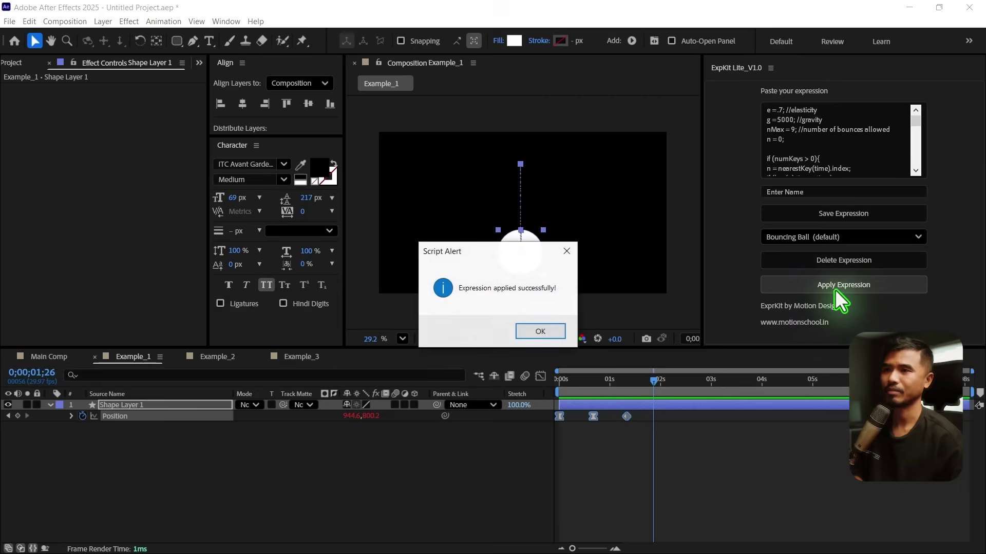
pyautogui.click(544, 333)
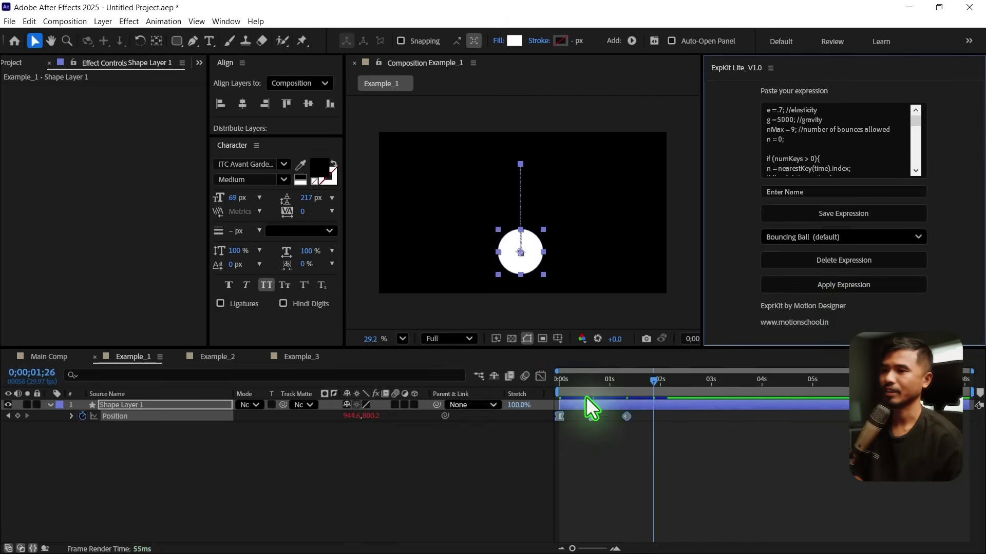
# Preview the ball's bouncing motion in Example_1.
pyautogui.click(677, 463)
pyautogui.press('space')
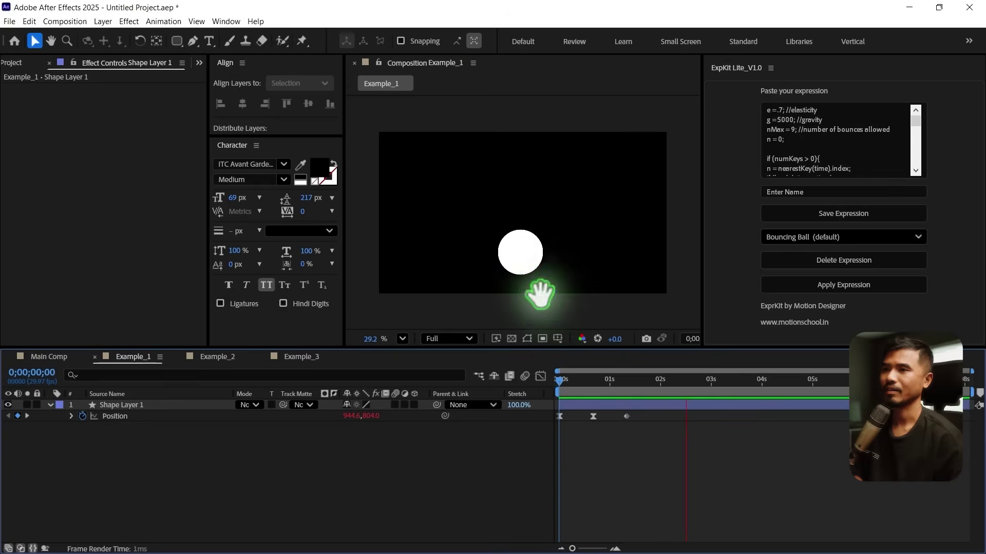
pyautogui.scroll(1, 544, 292)
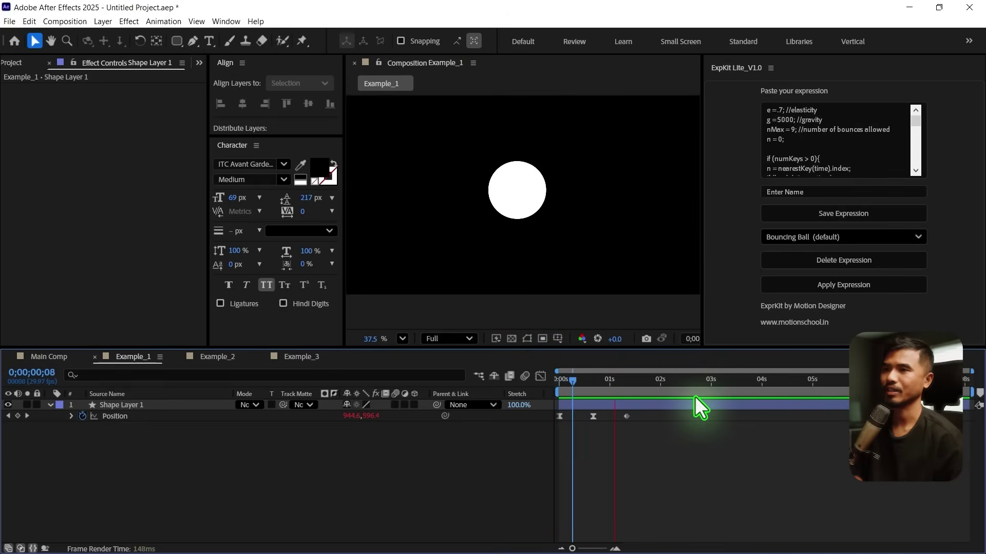
# Apply the Floating Layer (default) preset expression to Shape Layer 1's Position in Example_2, and preview the motion.
pyautogui.click(214, 357)
pyautogui.click(621, 462)
pyautogui.click(117, 417)
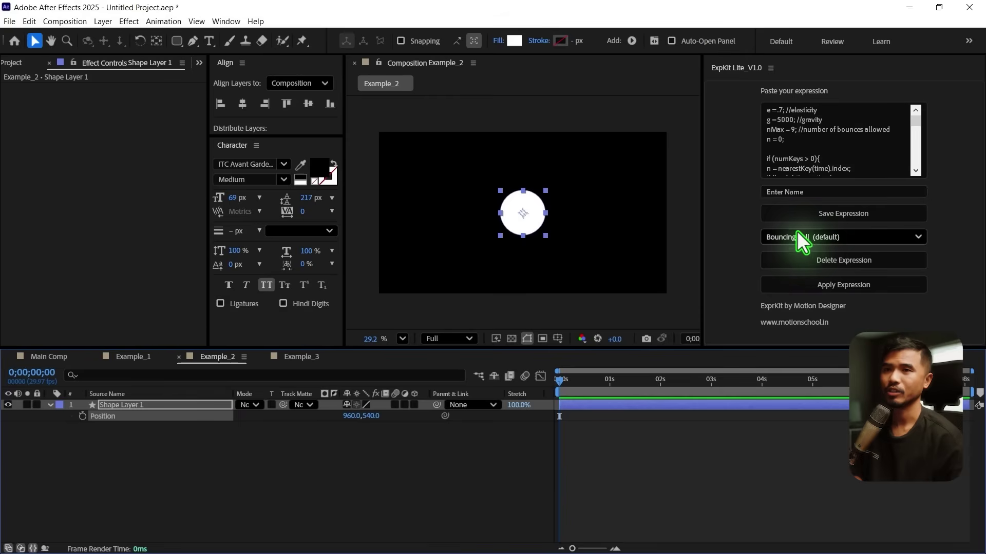
pyautogui.click(776, 237)
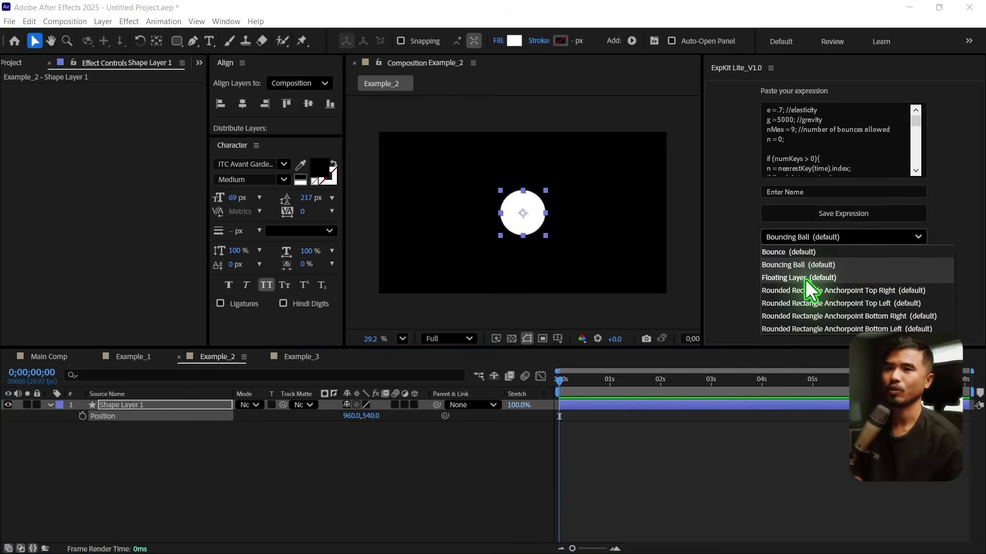
pyautogui.click(819, 279)
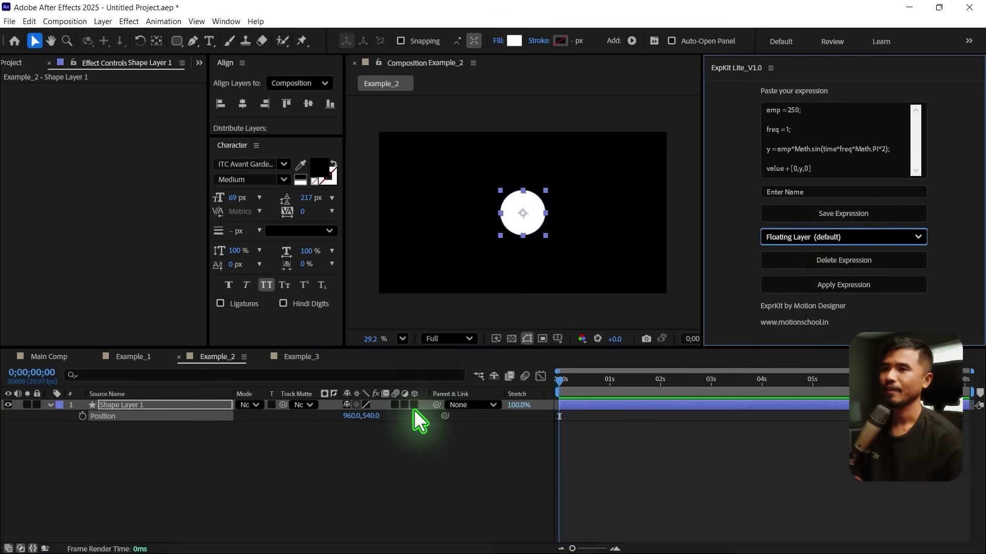
pyautogui.click(825, 284)
pyautogui.click(536, 331)
pyautogui.click(624, 382)
pyautogui.press('space')
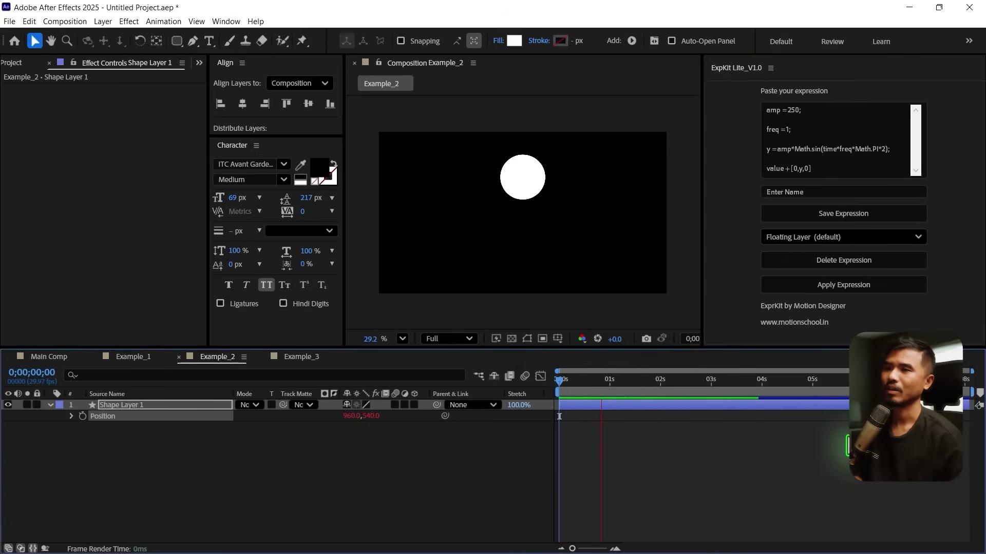
# Open the Example_3 composition and reveal Shape Layer 1's Rectangle Path 1 and Transform: Rectangle 1 properties.
pyautogui.click(301, 357)
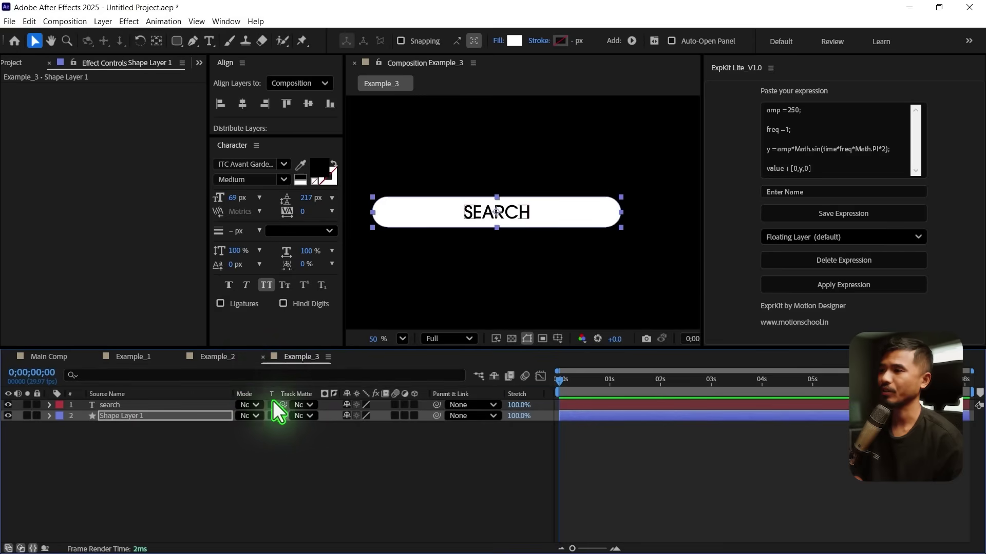
pyautogui.click(116, 423)
pyautogui.click(82, 416)
pyautogui.click(50, 415)
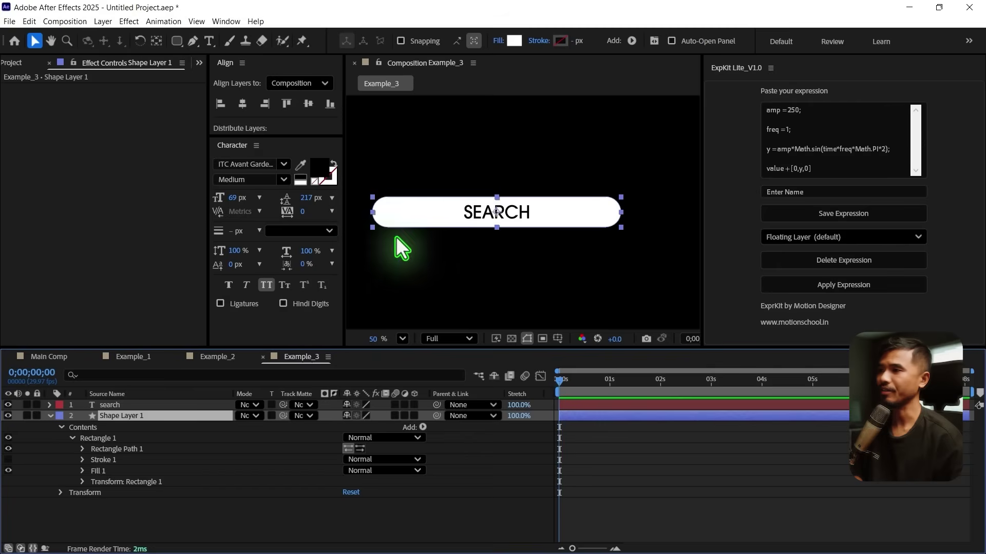
pyautogui.click(80, 482)
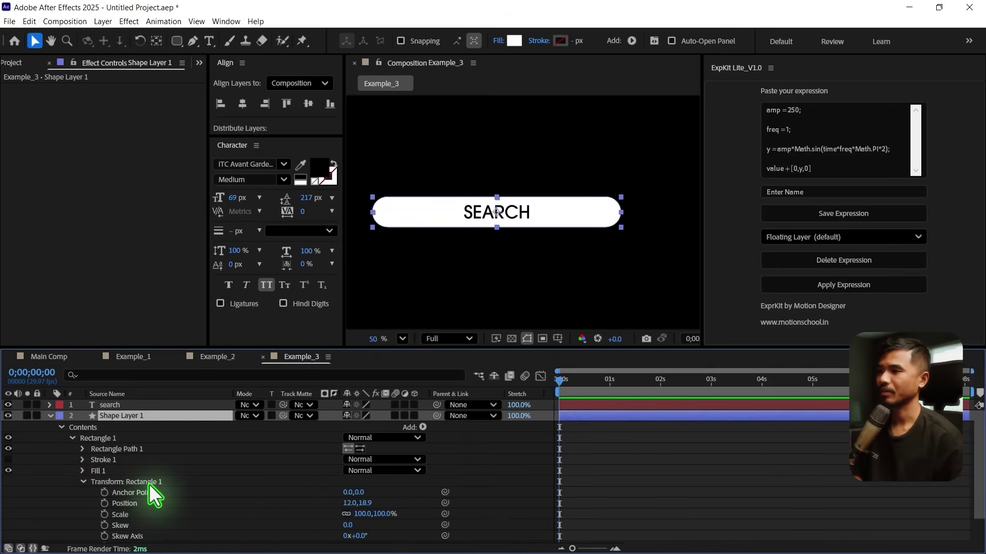
pyautogui.click(83, 450)
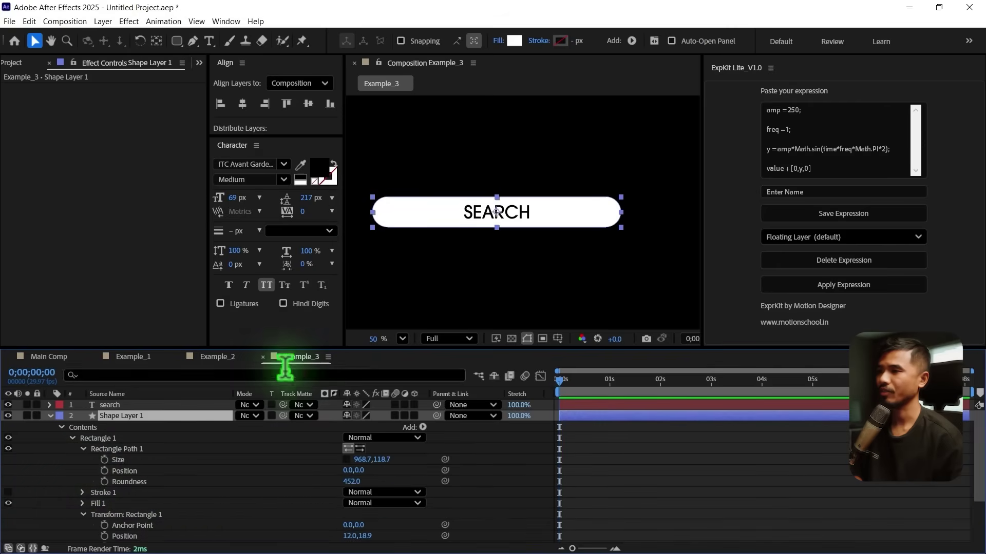
pyautogui.click(135, 449)
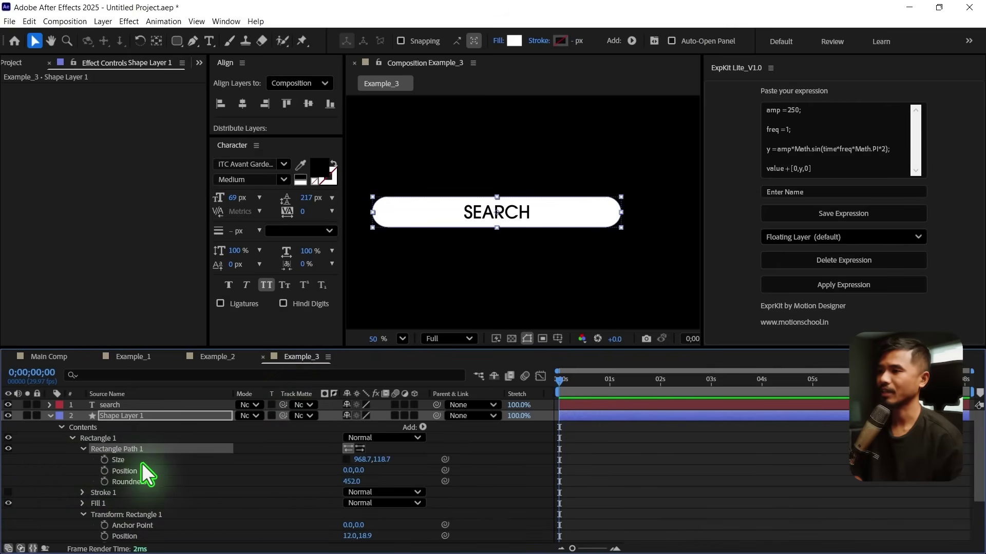
# Try reducing Rectangle Path 1's Size to 951.7 wide, and undo the change.
pyautogui.click(344, 460)
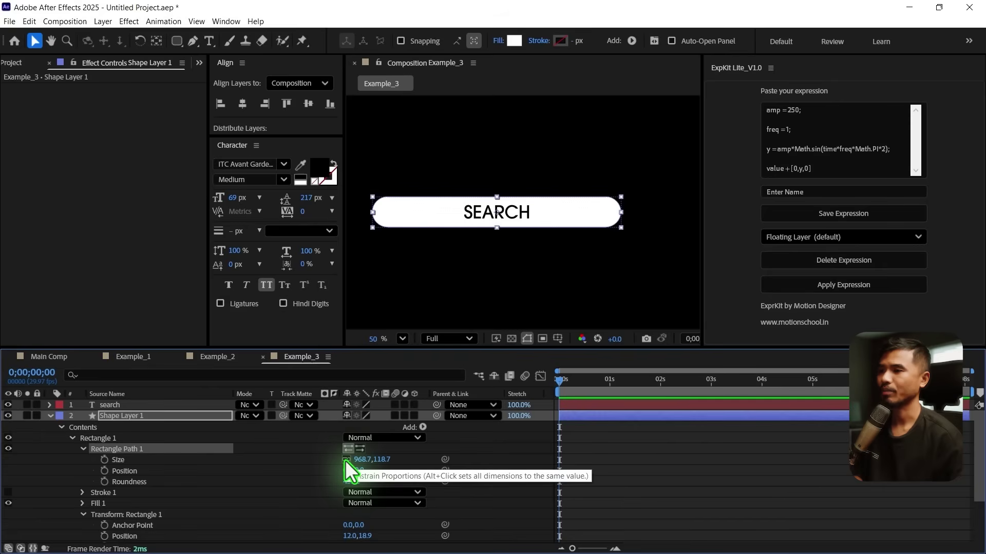
pyautogui.moveTo(363, 459); pyautogui.dragTo(348, 471)
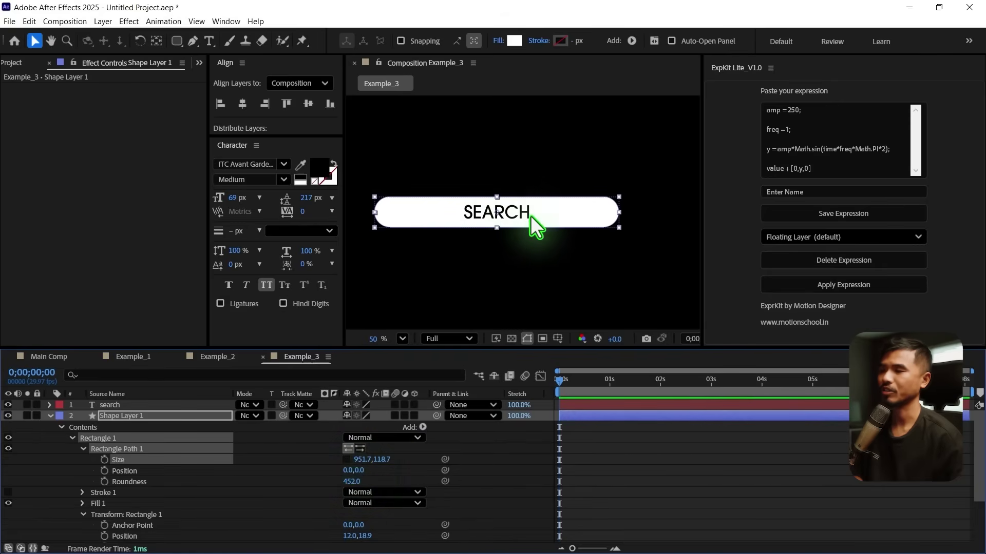
pyautogui.hotkey('ctrl', 'z')
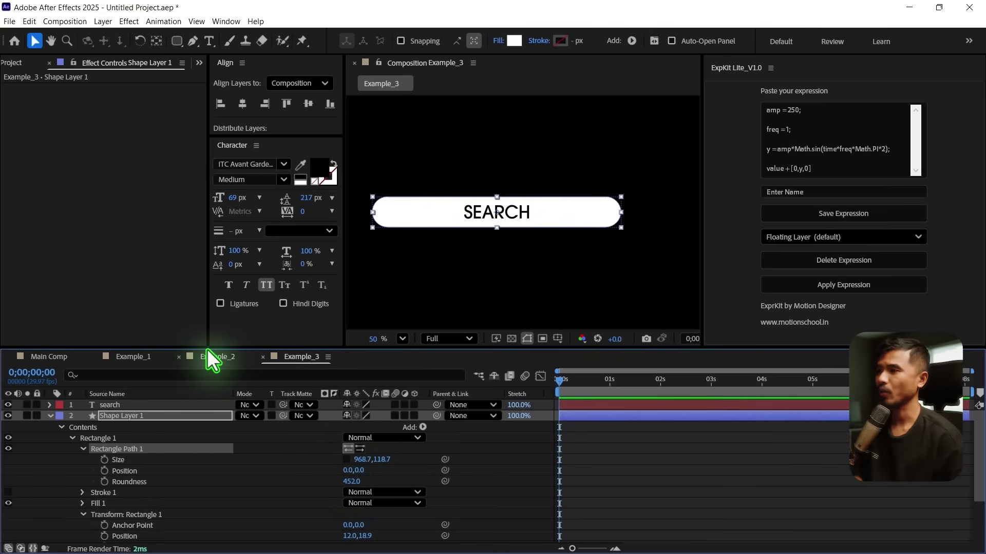
# Enlarge the timeline area and reveal Shape Layer 1's own Transform properties.
pyautogui.moveTo(210, 349); pyautogui.dragTo(211, 318)
pyautogui.click(138, 504)
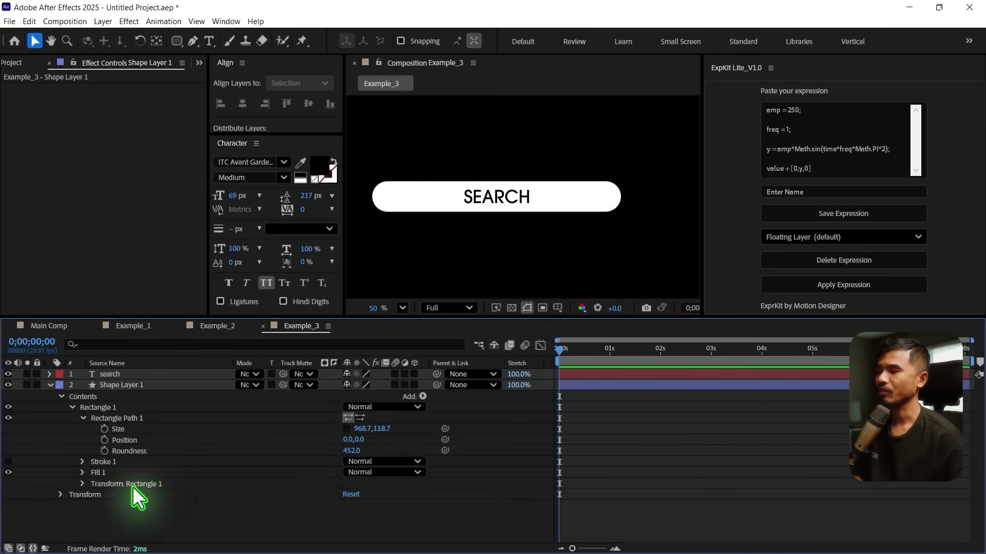
pyautogui.click(61, 495)
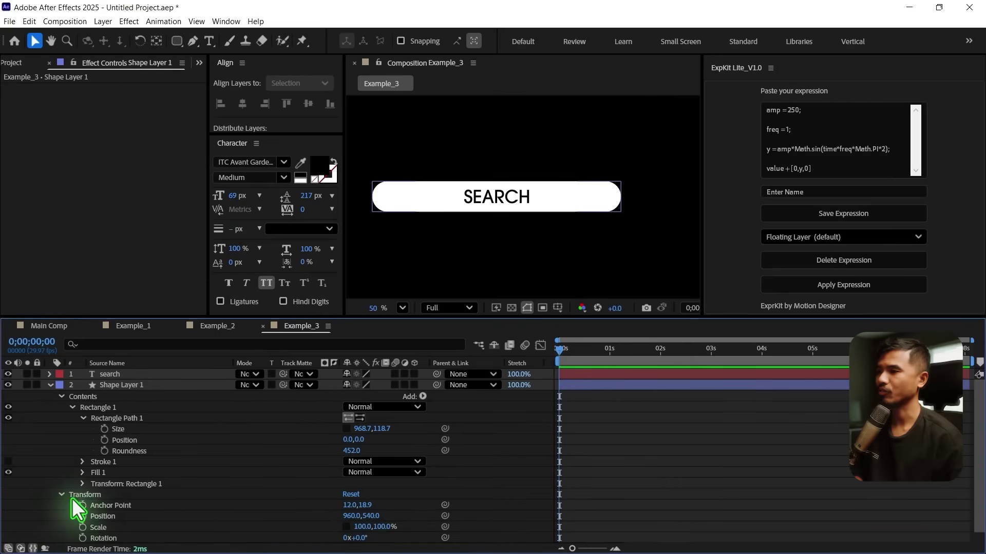
pyautogui.scroll(-1, 76, 494)
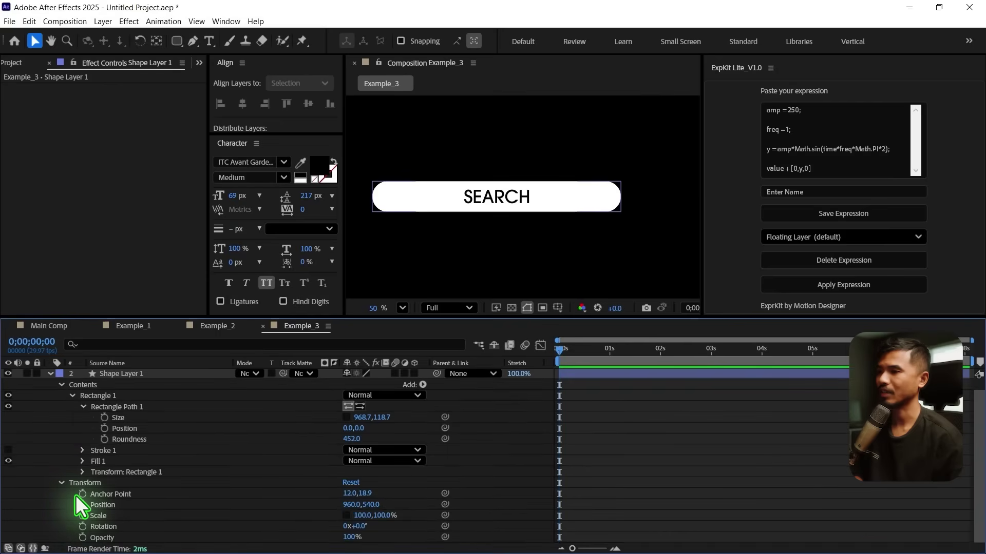
pyautogui.click(134, 507)
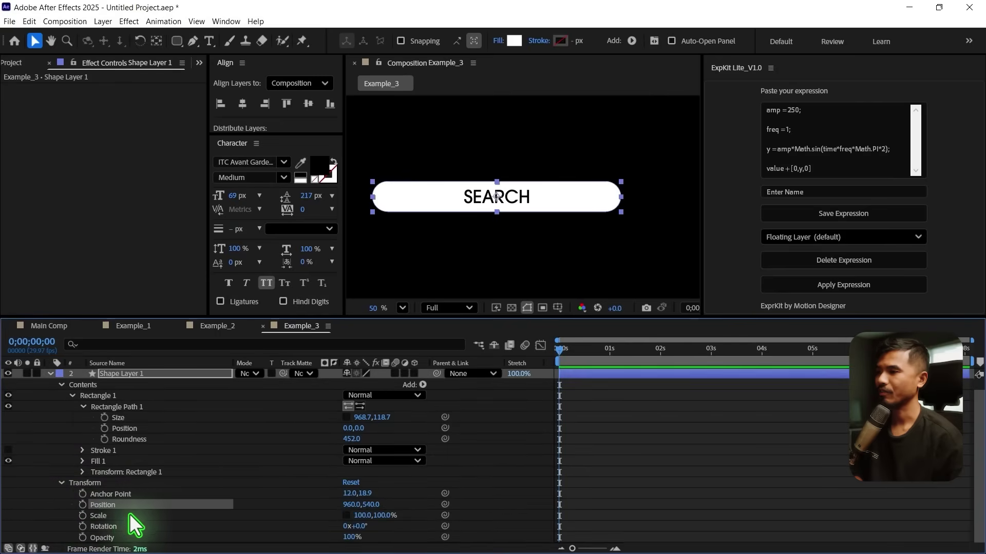
# Move Shape Layer 1's anchor point to the middle of the search bar's right edge with the Pan Behind tool.
pyautogui.click(153, 42)
pyautogui.moveTo(515, 198); pyautogui.dragTo(638, 213)
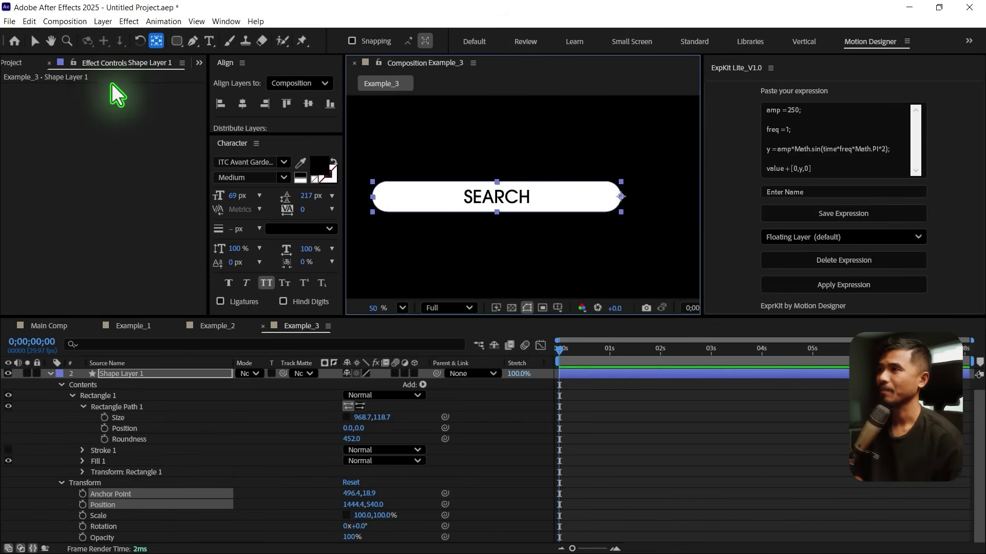
pyautogui.click(35, 41)
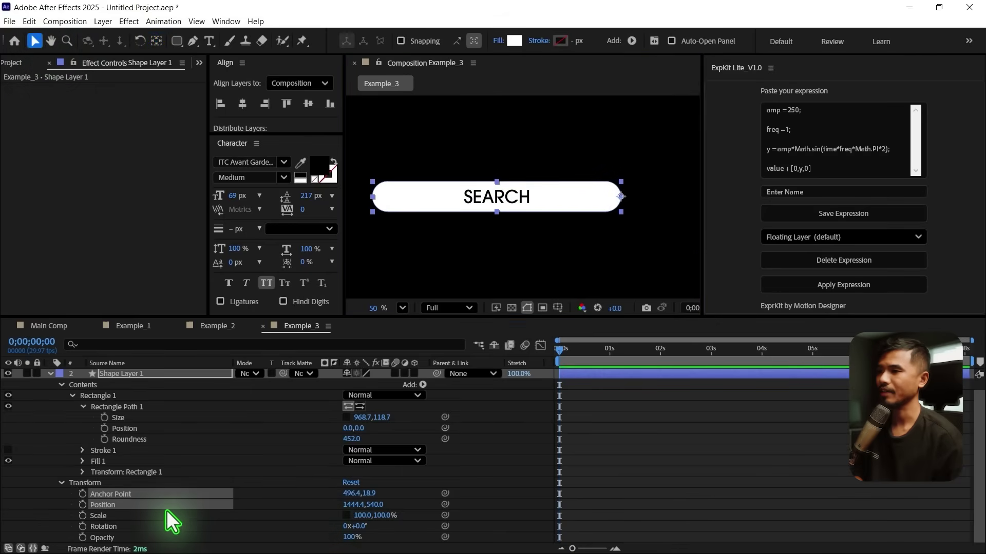
# Try scaling Shape Layer 1 horizontally to 48% and 15% from its right edge, and undo the scale changes.
pyautogui.moveTo(367, 514); pyautogui.dragTo(343, 517)
pyautogui.scroll(3, 452, 213)
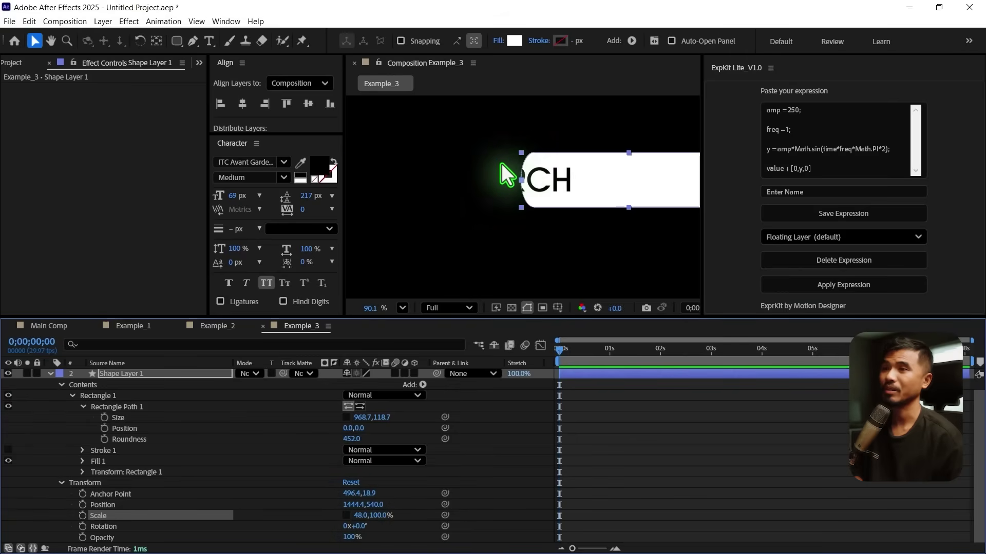
pyautogui.moveTo(534, 216); pyautogui.dragTo(432, 243)
pyautogui.moveTo(363, 517)
pyautogui.mouseDown()
pyautogui.moveTo(336, 517)
pyautogui.moveTo(366, 515)
pyautogui.mouseUp()
pyautogui.hotkey('ctrl', 'z')
pyautogui.hotkey('ctrl', 'z')
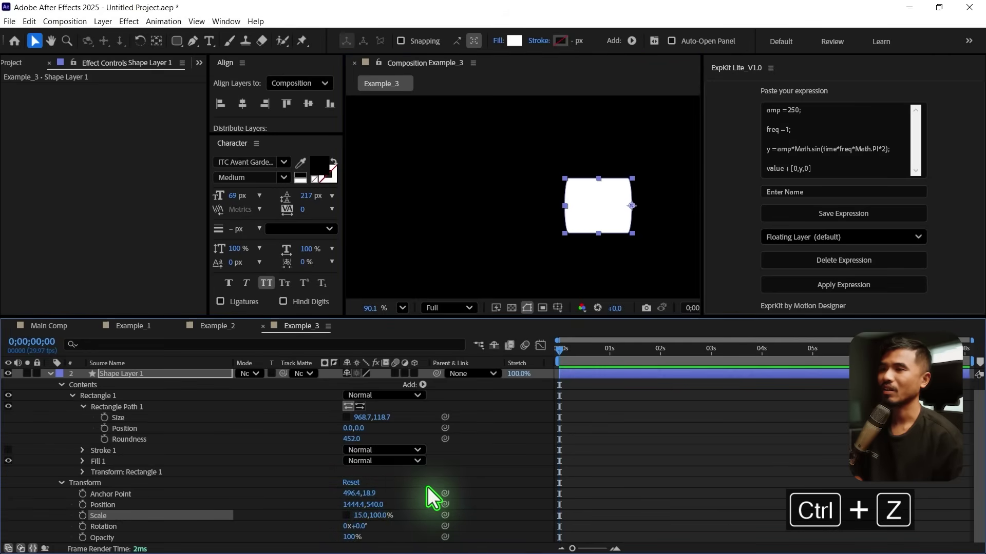
pyautogui.hotkey('ctrl', 'z')
pyautogui.hotkey('ctrl', 'z')
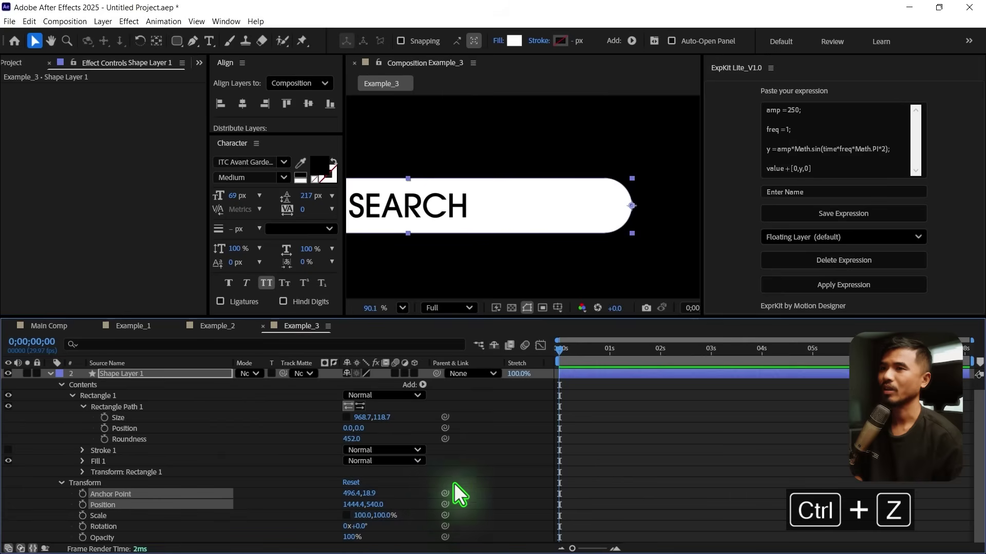
# Choose the Rounded Rectangle Anchorpoint Top Right (default) preset expression.
pyautogui.scroll(-2, 527, 250)
pyautogui.hotkey('shift', '/')
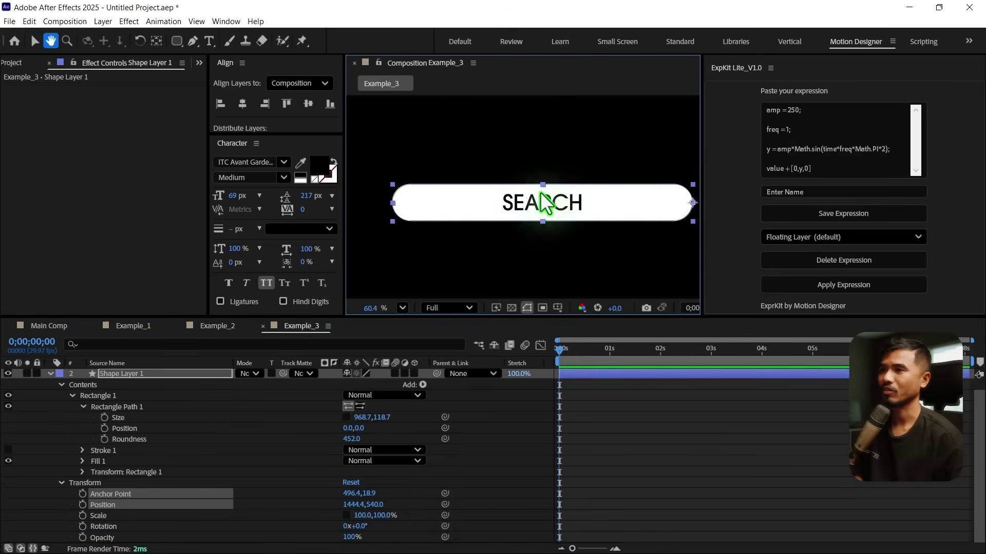
pyautogui.click(153, 479)
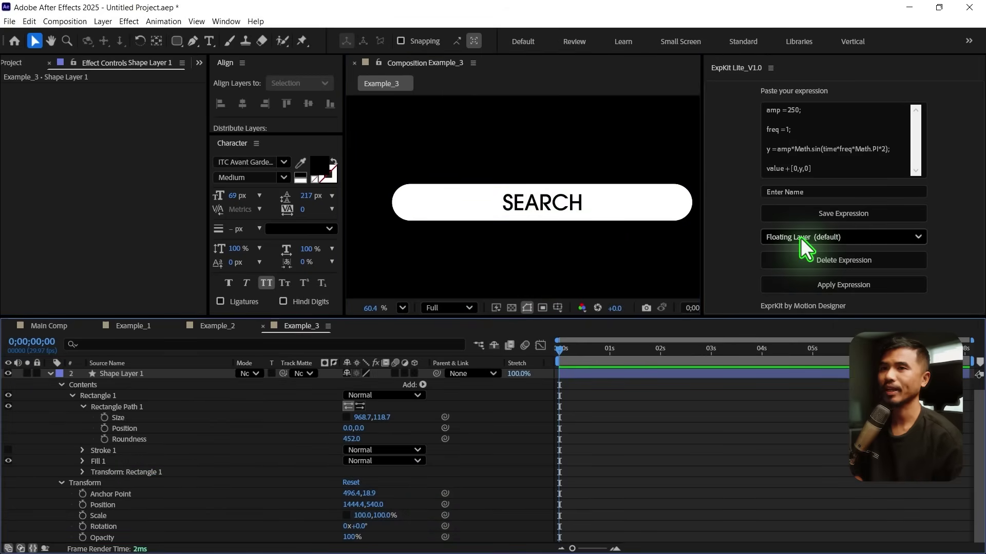
pyautogui.click(799, 238)
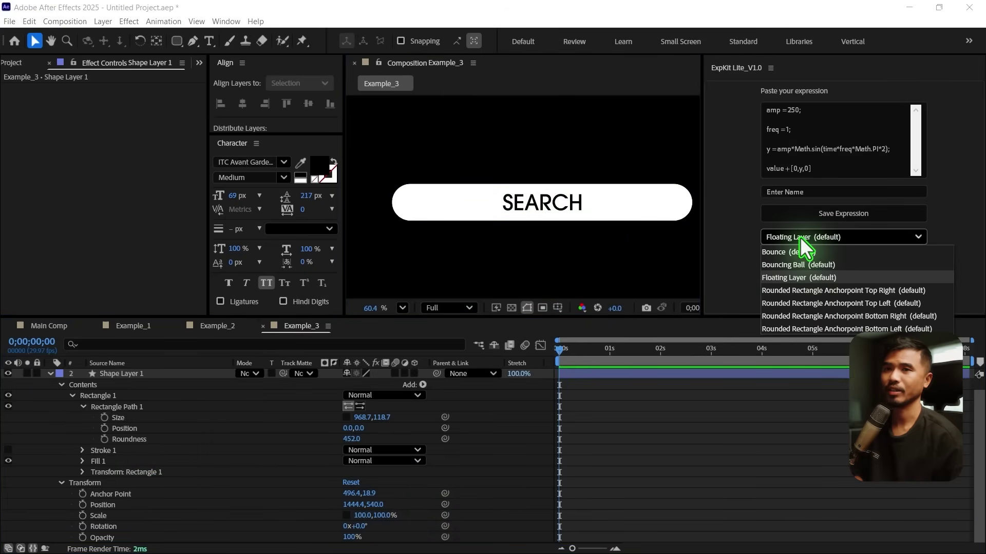
pyautogui.click(815, 289)
# Collapse Shape Layer 1's own Transform group, and reveal the properties of Transform: Rectangle 1 within its Contents.
pyautogui.click(60, 483)
pyautogui.click(73, 408)
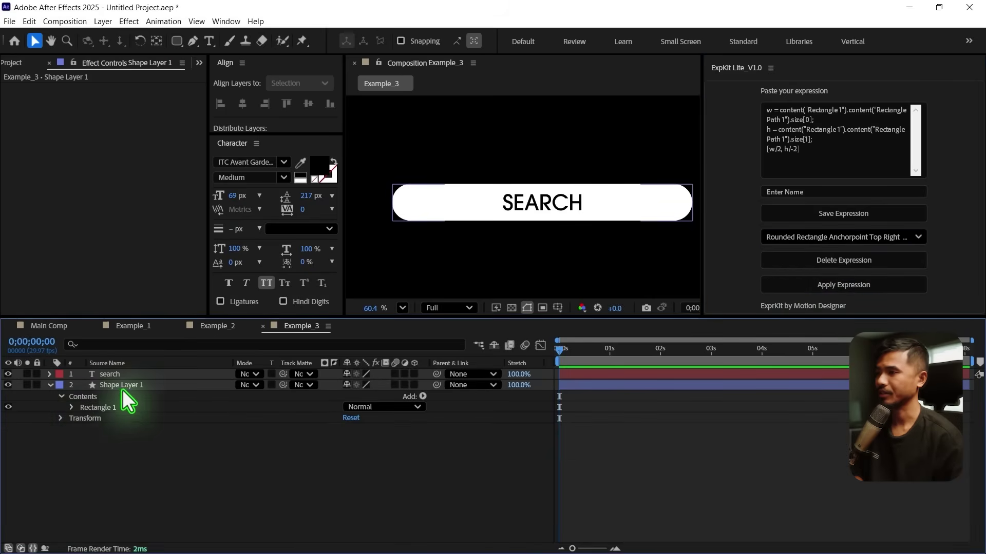
pyautogui.click(71, 408)
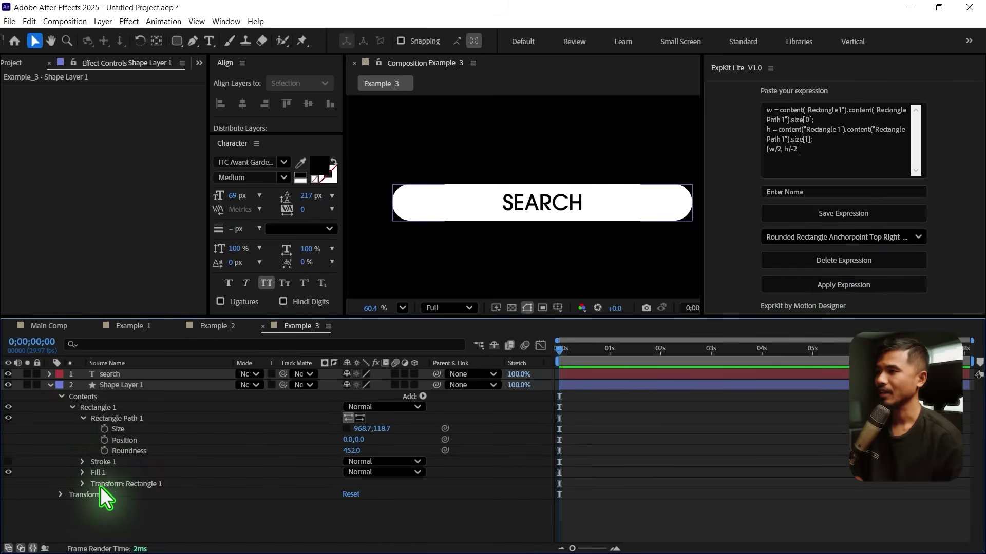
pyautogui.click(136, 484)
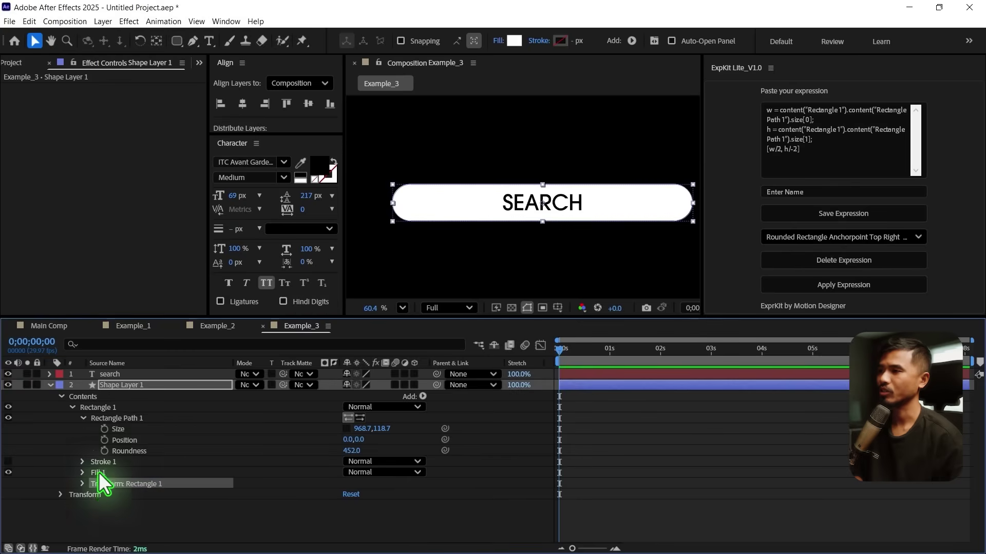
pyautogui.click(62, 396)
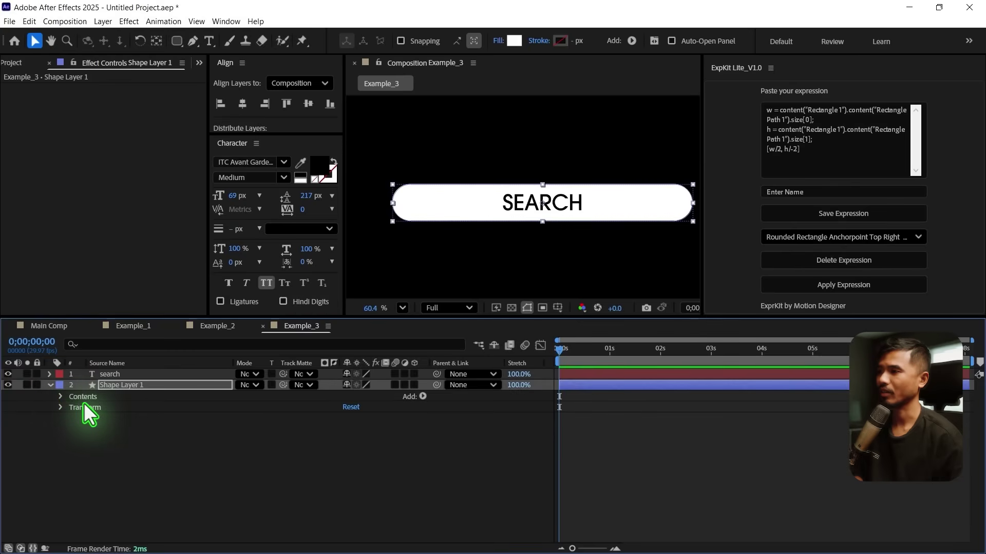
pyautogui.click(81, 408)
pyautogui.click(87, 396)
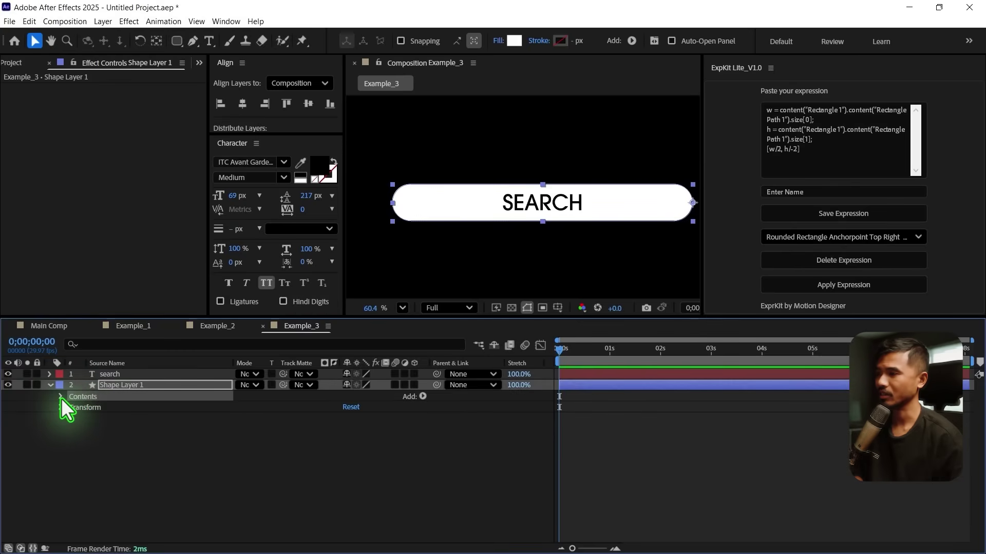
pyautogui.click(61, 398)
pyautogui.click(82, 484)
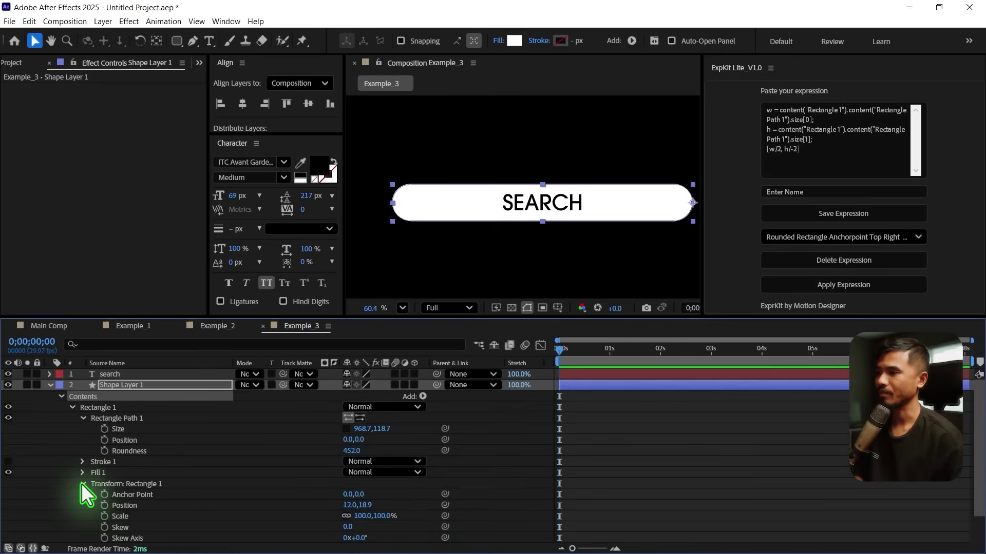
# Apply the Rounded Rectangle Anchorpoint Top Right (default) preset expression to Rectangle 1's Anchor Point, and center the shape horizontally and vertically in the composition.
pyautogui.click(140, 494)
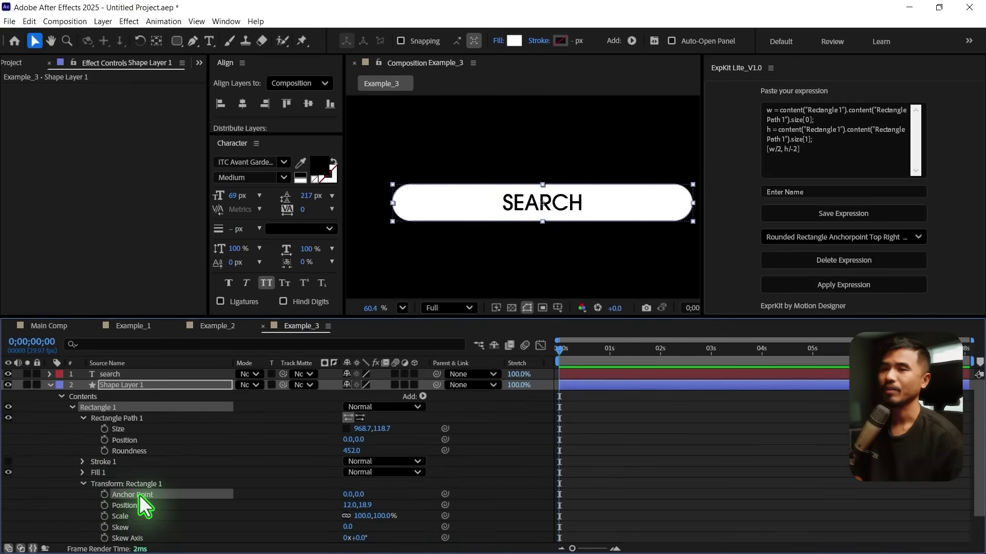
pyautogui.click(842, 237)
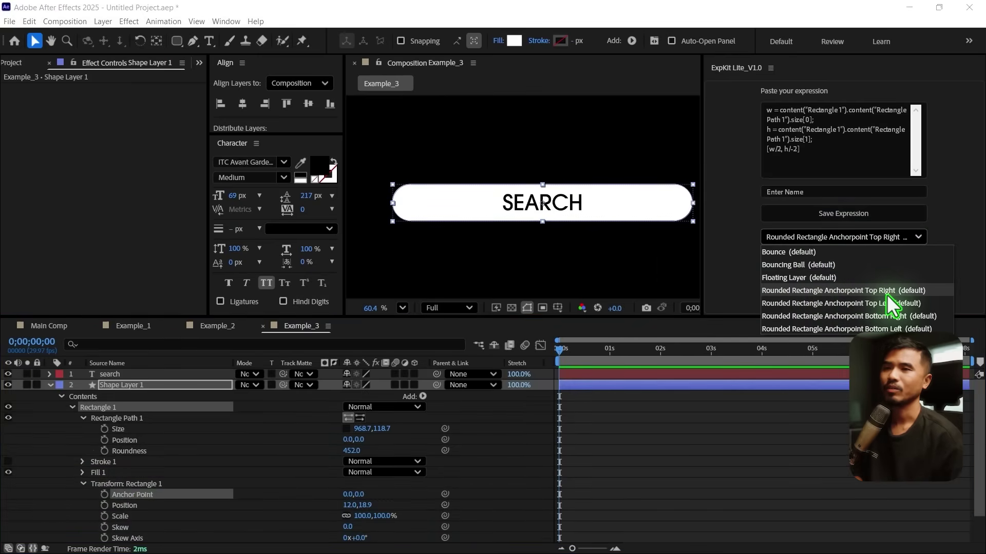
pyautogui.click(840, 290)
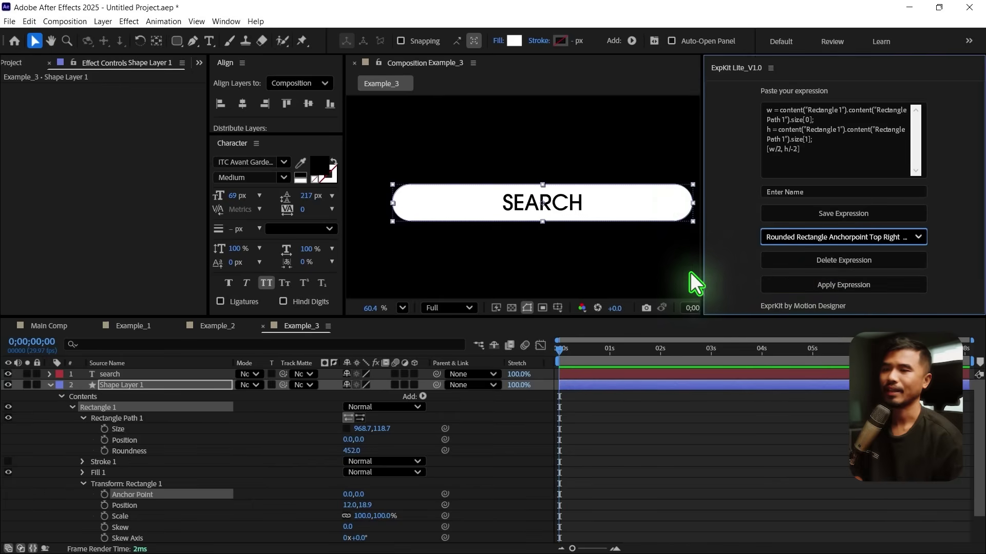
pyautogui.click(821, 285)
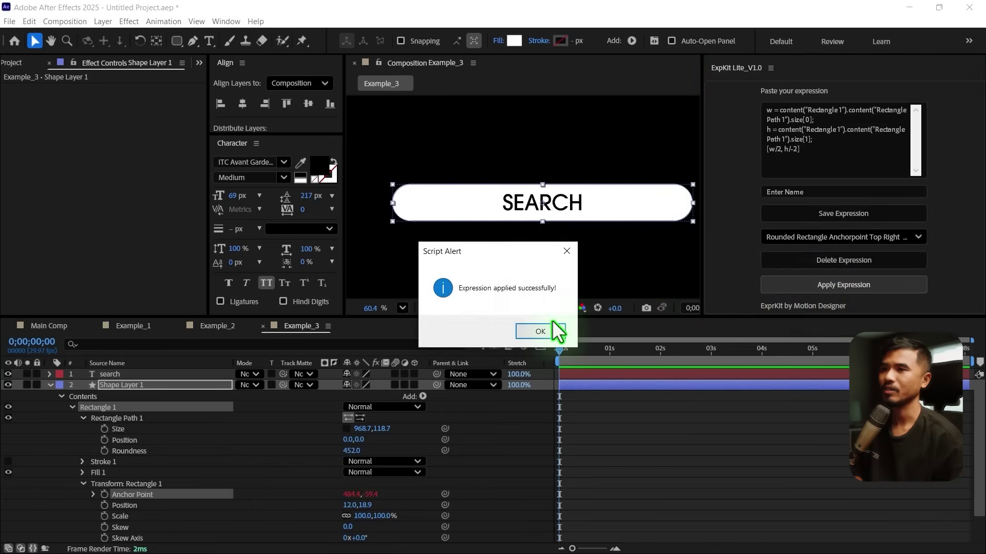
pyautogui.click(535, 331)
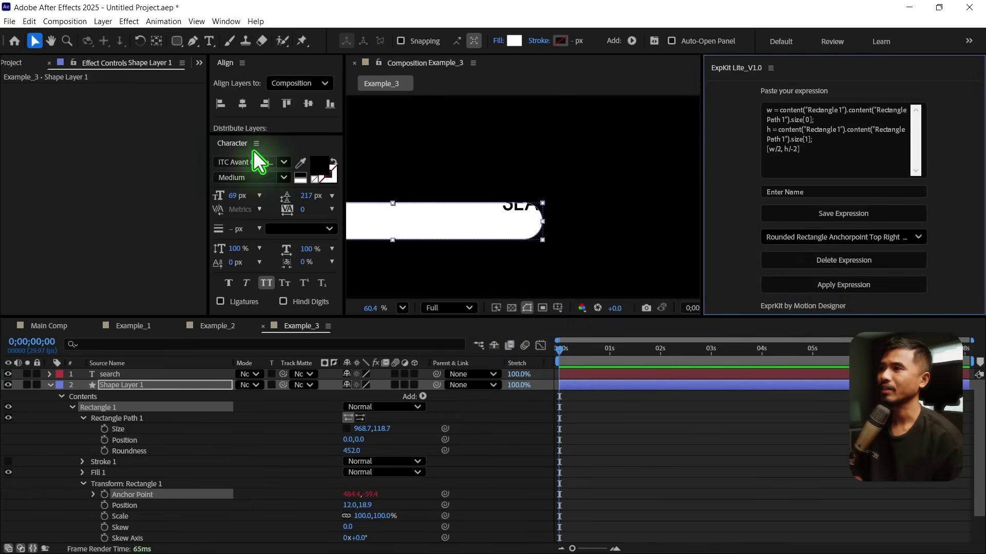
pyautogui.click(241, 104)
pyautogui.click(308, 104)
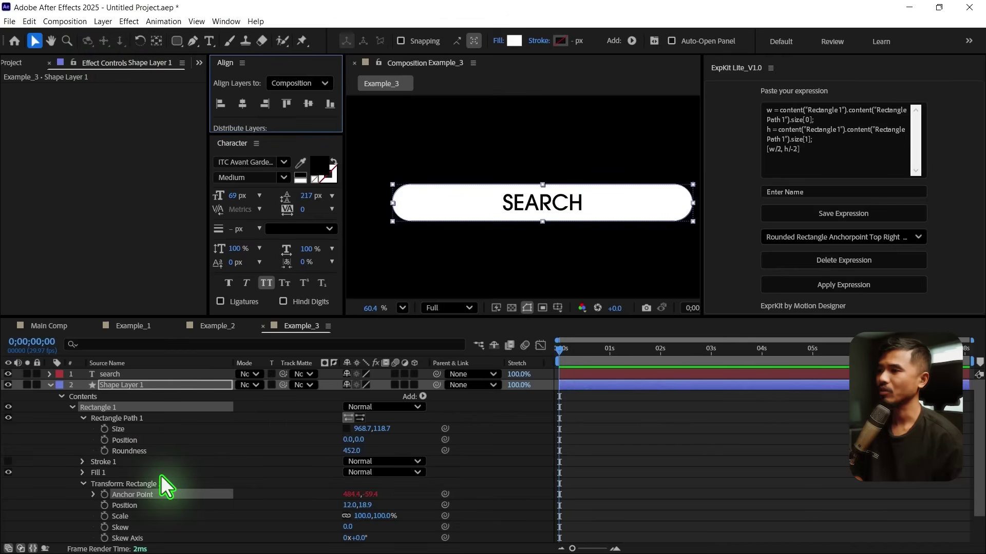
# Reduce the width in Rectangle Path 1's Size to 344.7 to test the top-right anchoring.
pyautogui.click(129, 419)
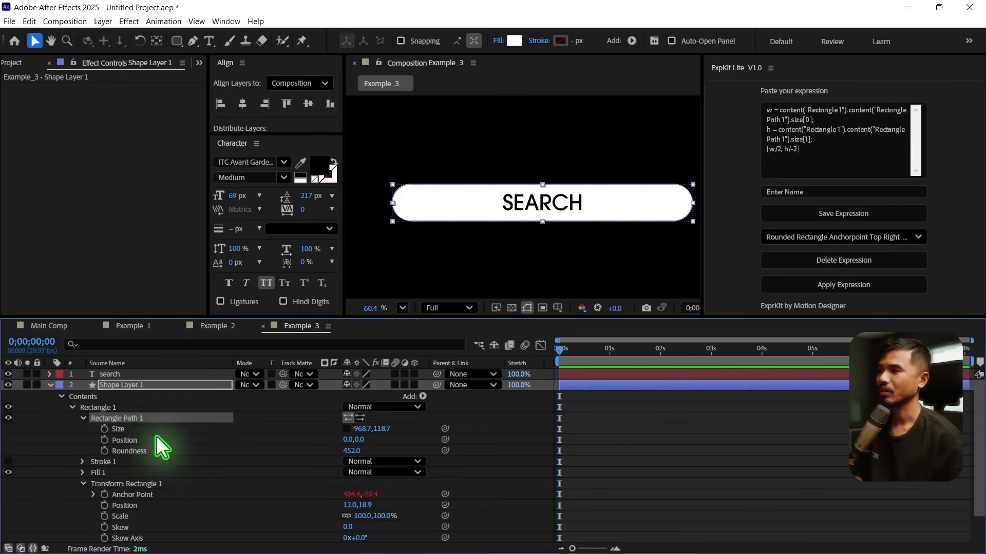
pyautogui.click(128, 427)
pyautogui.moveTo(354, 429); pyautogui.dragTo(102, 436)
pyautogui.scroll(3, 602, 200)
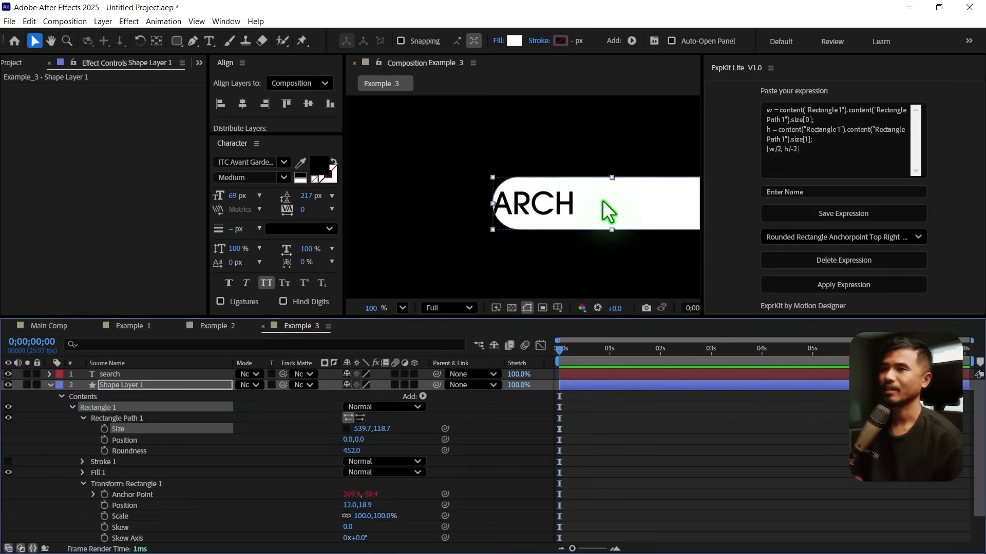
pyautogui.moveTo(361, 430); pyautogui.dragTo(241, 440)
pyautogui.moveTo(402, 235); pyautogui.dragTo(298, 235)
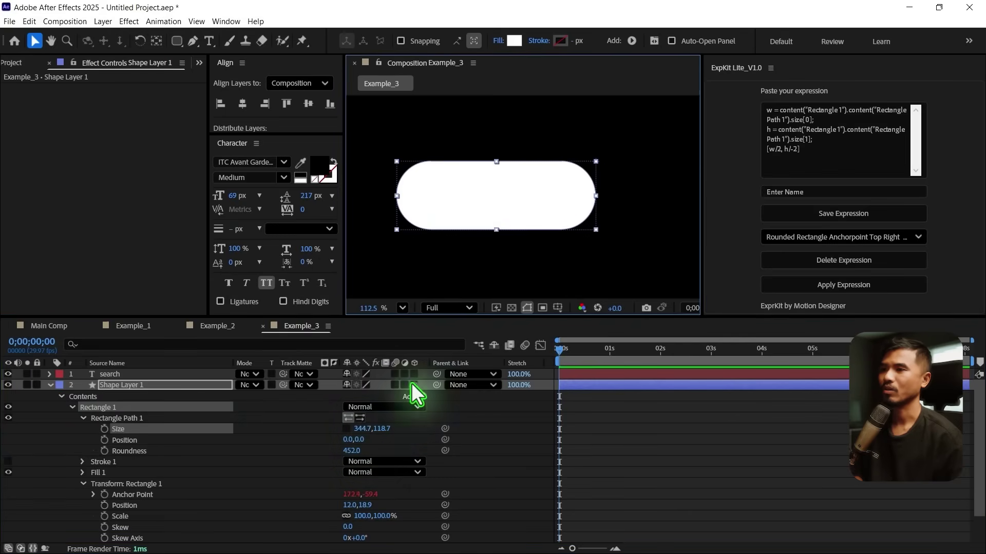
# Increase the width in Rectangle Path 1's Size to 391.7 and look over the list of preset expressions.
pyautogui.moveTo(362, 430); pyautogui.dragTo(417, 461)
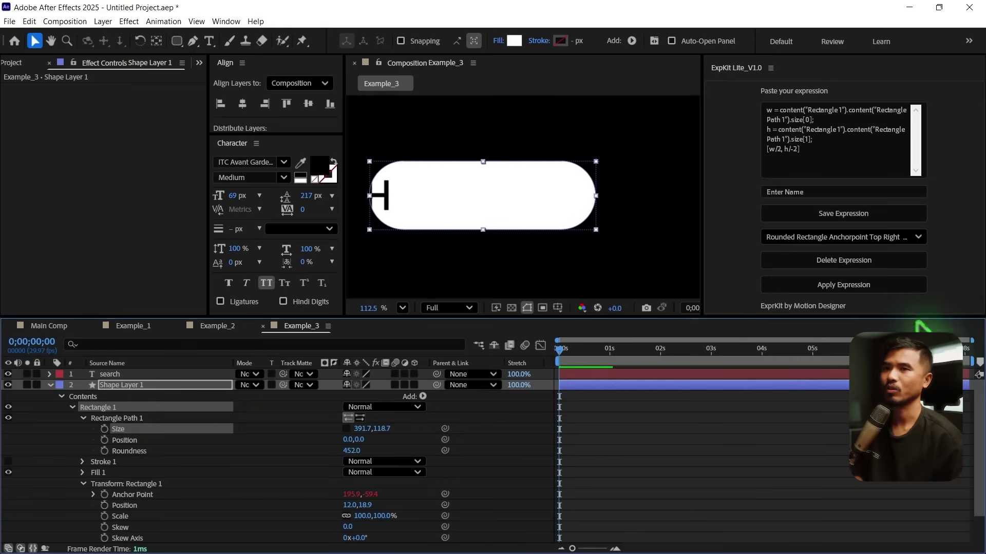
pyautogui.click(855, 238)
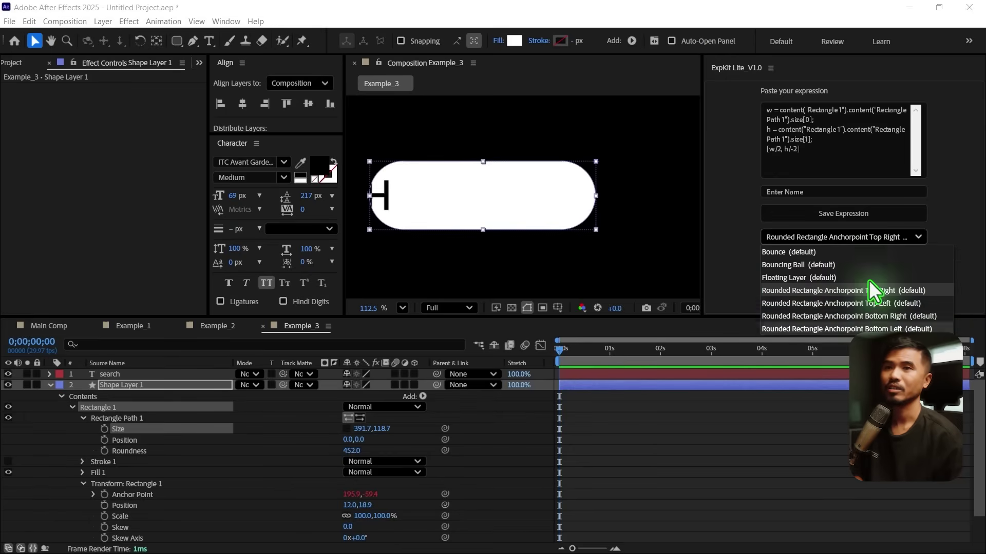
pyautogui.click(651, 444)
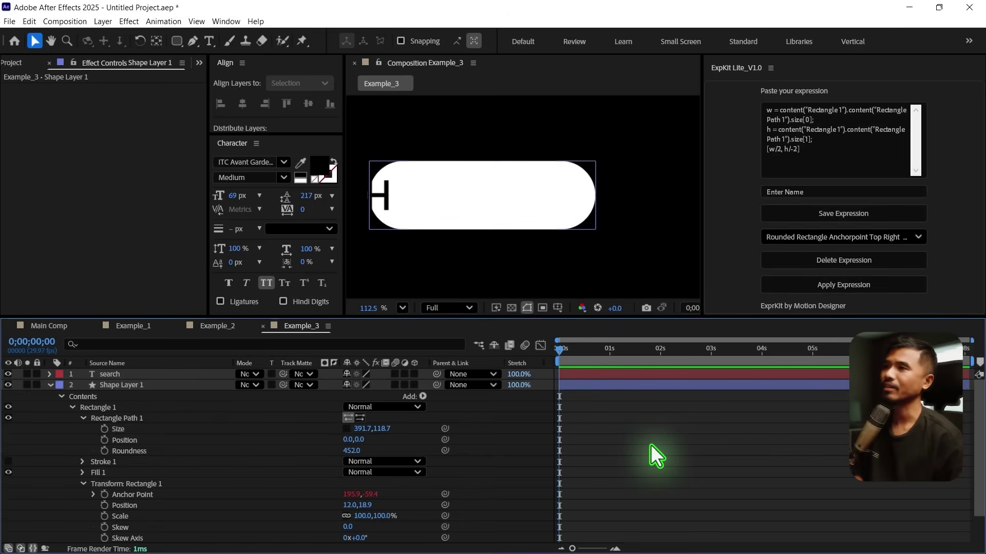
# Switch to the WordPad document and copy the whole Wiggle Seamless Loop expression, from the freq line to the linear line.
pyautogui.hotkey('alt', 'Tab')
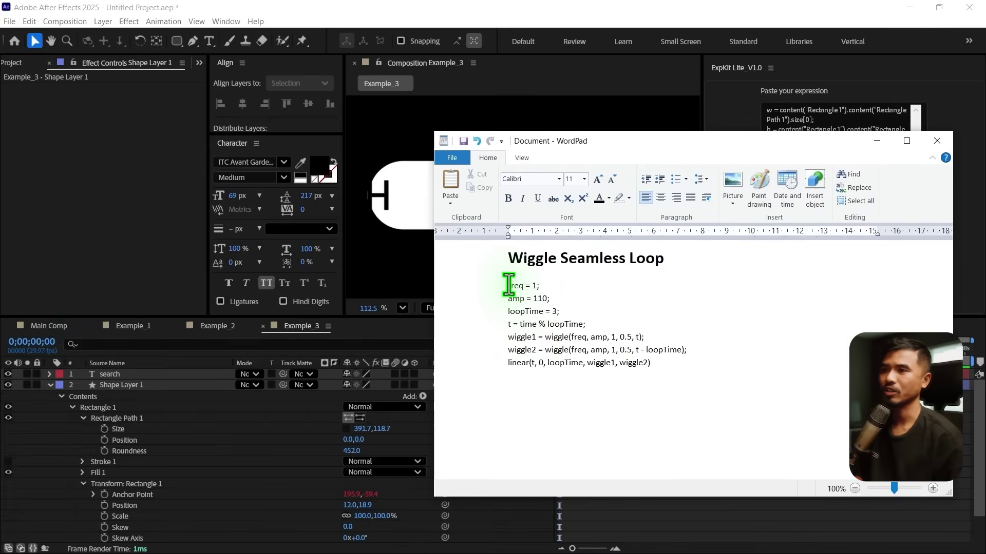
pyautogui.moveTo(509, 286); pyautogui.dragTo(686, 362)
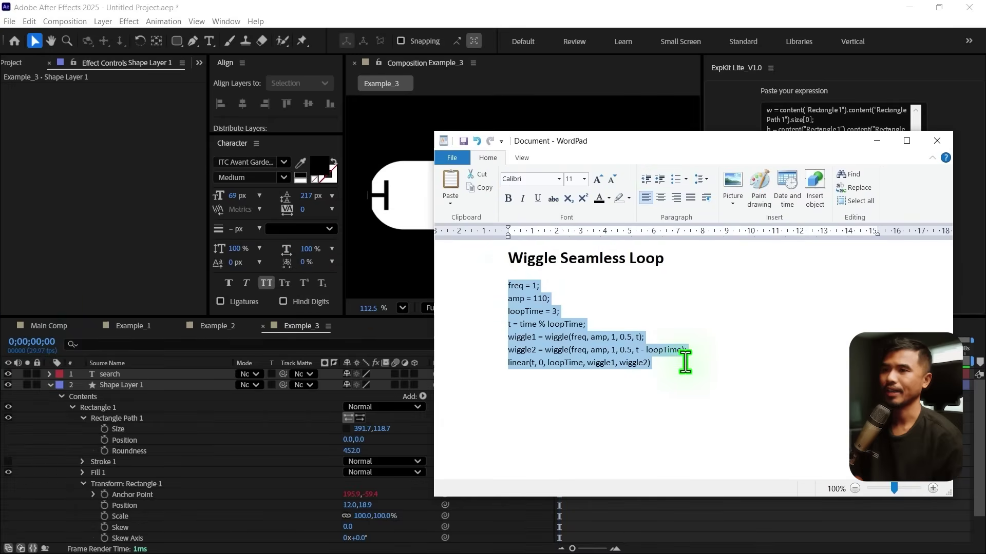
pyautogui.rightClick(549, 336)
pyautogui.click(578, 356)
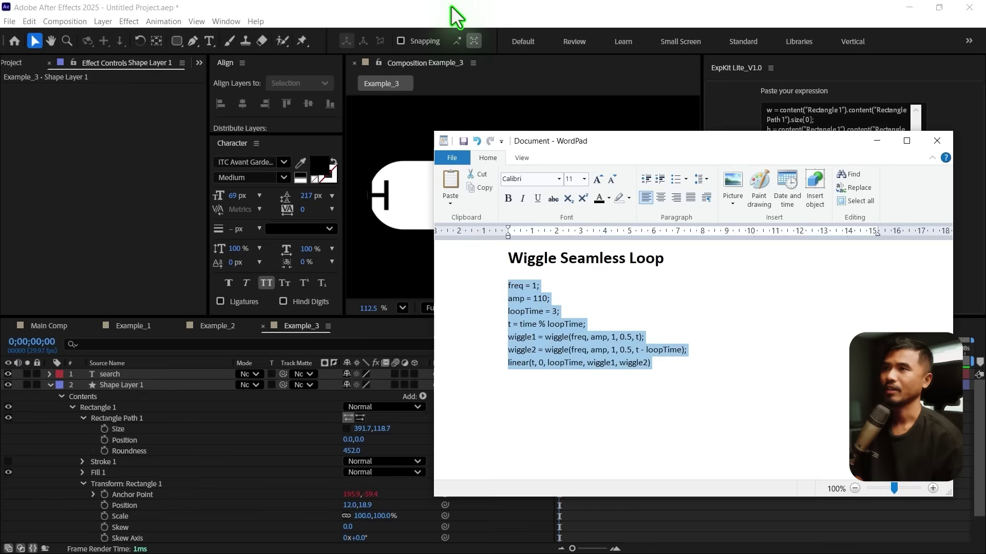
# Return to After Effects, replace ExpKit's expression text with the copied wiggle code, and save it under the name Wiggle Seamless loop.
pyautogui.click(452, 14)
pyautogui.click(823, 148)
pyautogui.hotkey('ctrl', 'a')
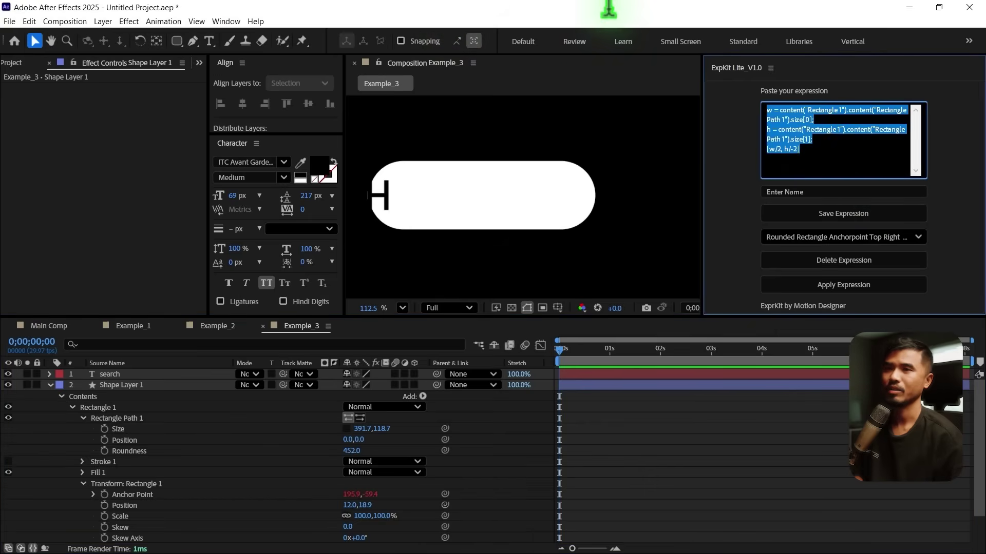
pyautogui.press('BackSpace')
pyautogui.hotkey('ctrl', 'v')
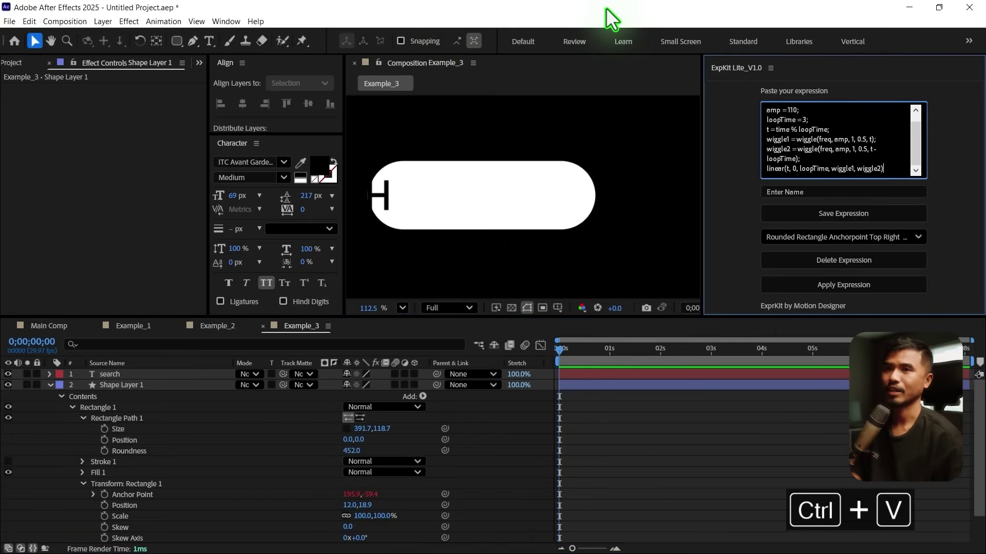
pyautogui.click(843, 191)
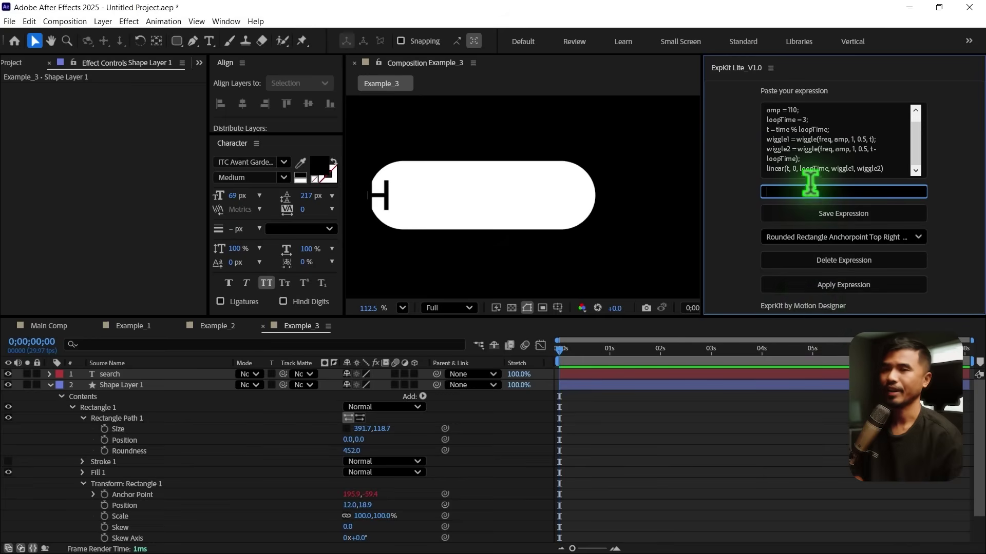
pyautogui.write('Wiggle Seamless loop')
pyautogui.click(857, 216)
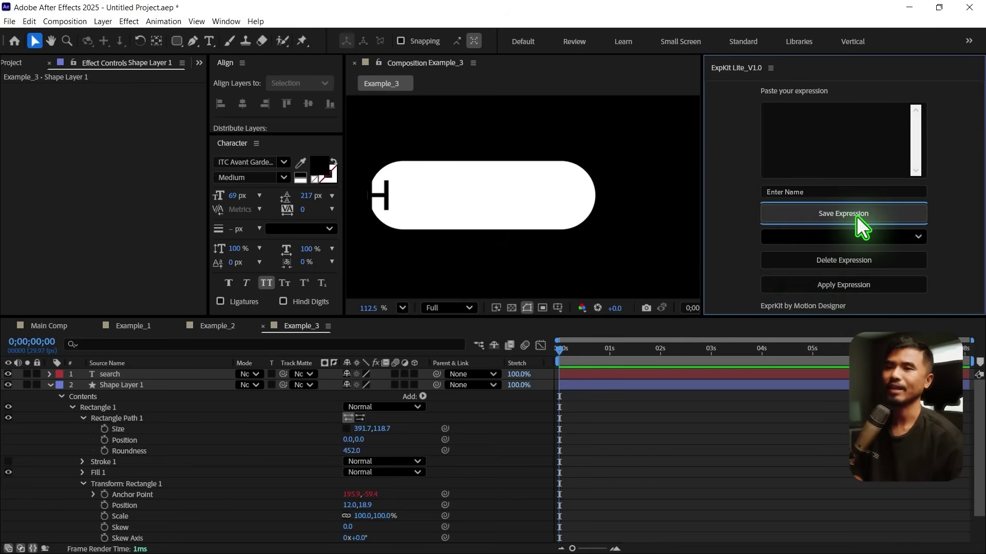
# Select the saved Wiggle Seamless loop expression from ExpKit's preset list.
pyautogui.click(807, 235)
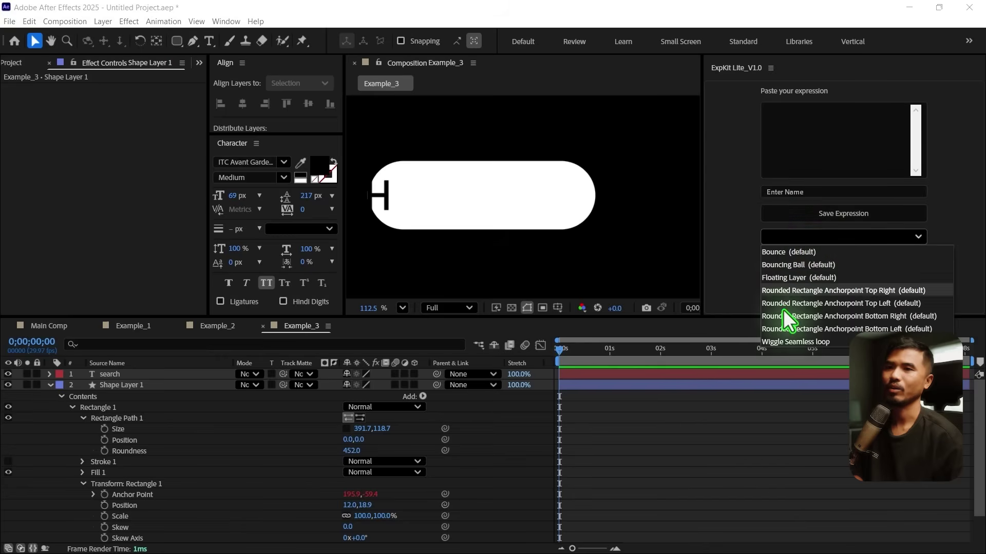
pyautogui.click(823, 342)
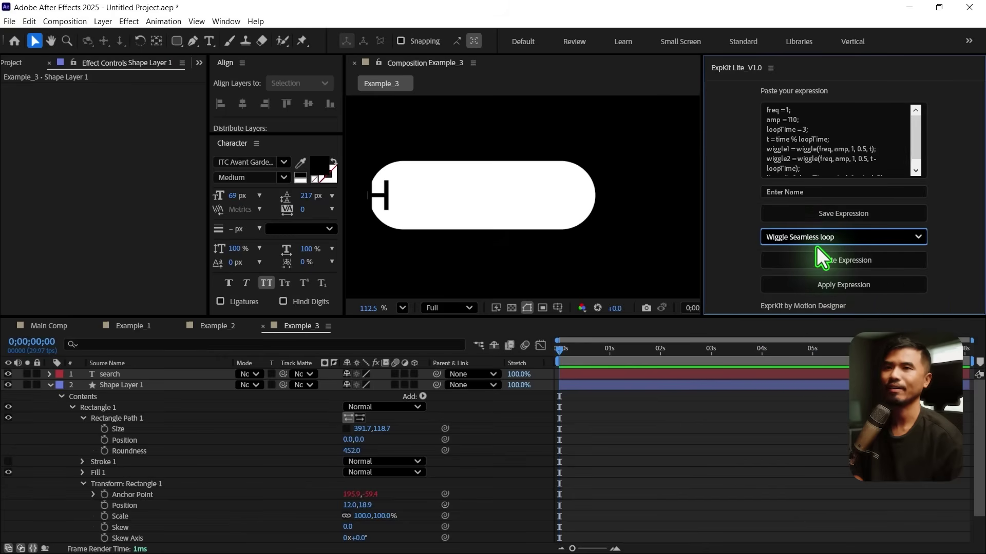
pyautogui.click(822, 240)
pyautogui.click(817, 342)
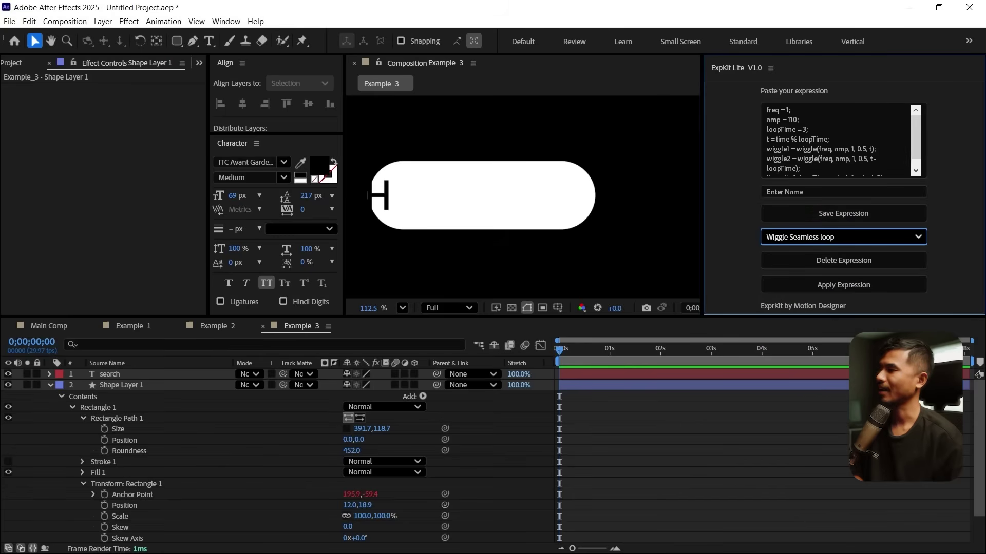
# Bring up the WordPad document once more, minimize its window, and return to ExpKit's preset list in After Effects.
pyautogui.hotkey('alt', 'Tab')
pyautogui.moveTo(764, 148); pyautogui.dragTo(667, 119)
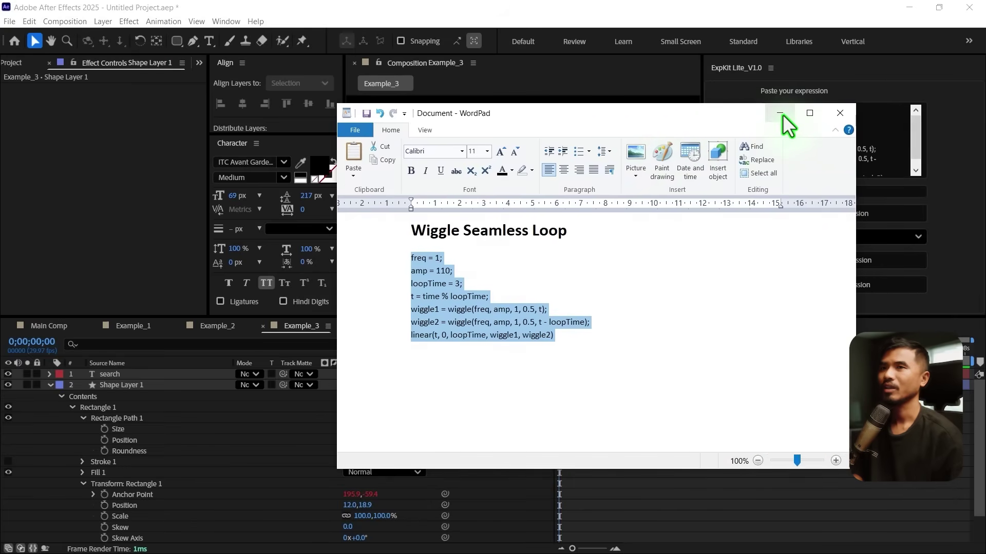
pyautogui.click(781, 114)
pyautogui.click(822, 238)
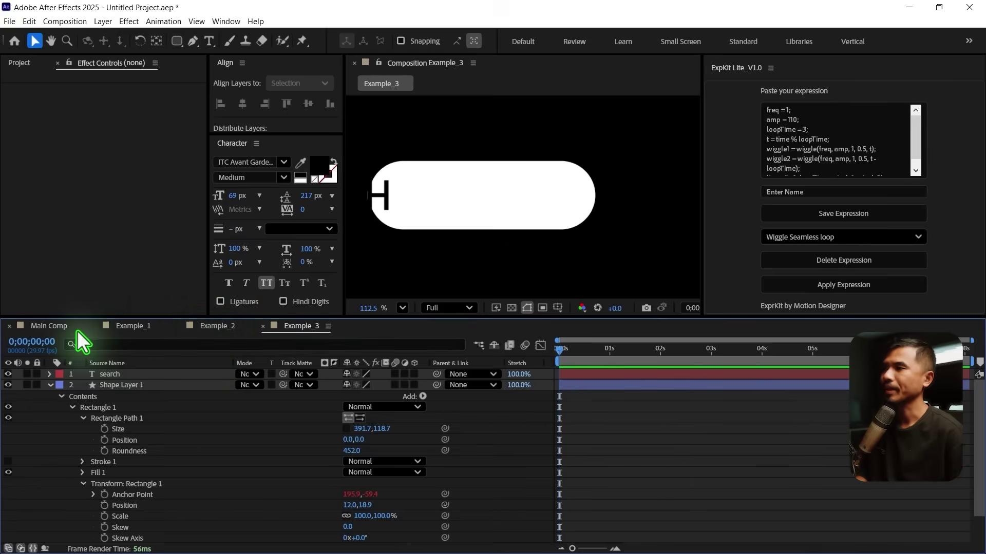
# Open Main Comp and add Glass.mp4 as the topmost layer, starting at about 0;00;03;22.
pyautogui.click(47, 326)
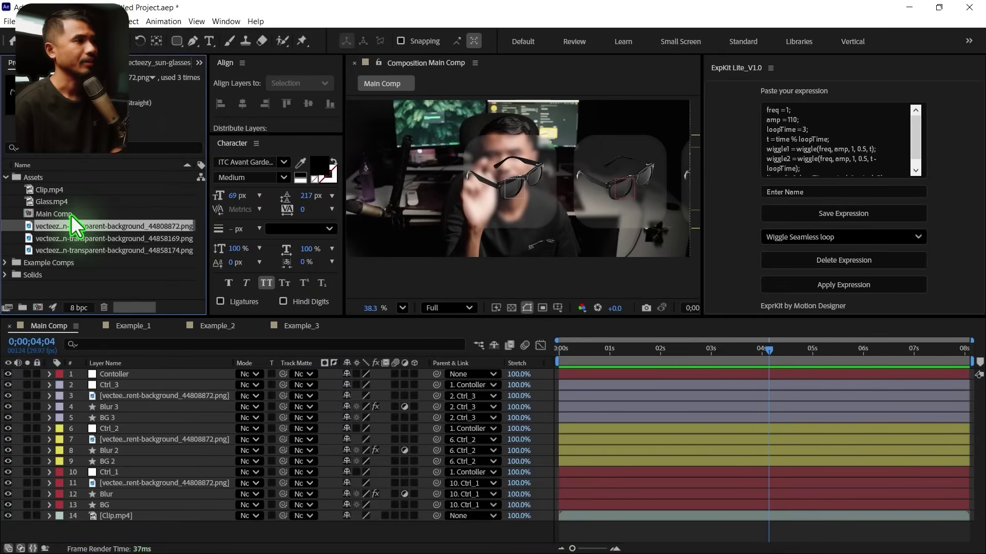
pyautogui.click(57, 191)
pyautogui.moveTo(59, 204); pyautogui.dragTo(766, 373)
# Draw a rectangular mask around the sunglasses on the Glass.mp4 layer, and collapse the layer's properties.
pyautogui.moveTo(177, 47); pyautogui.dragTo(223, 39)
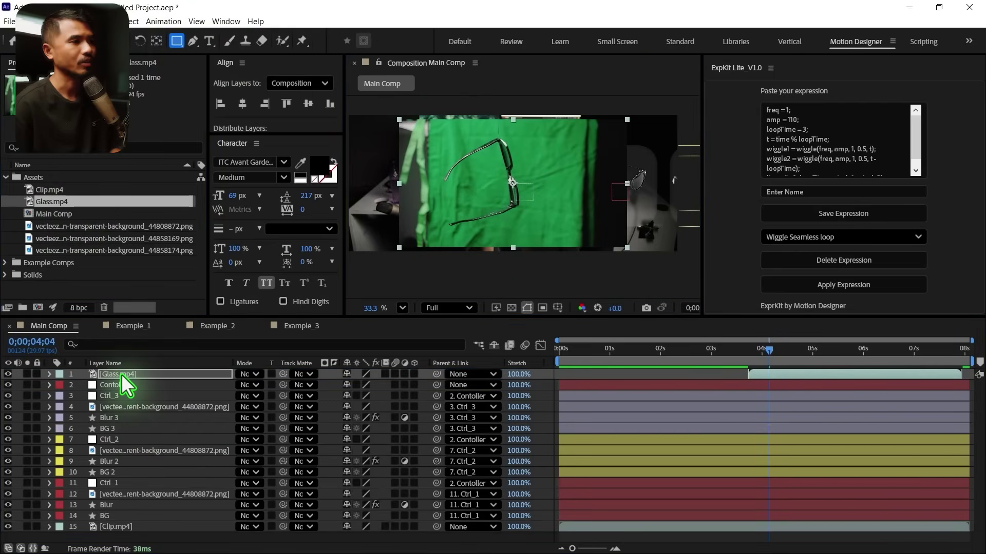
pyautogui.moveTo(430, 130); pyautogui.dragTo(542, 235)
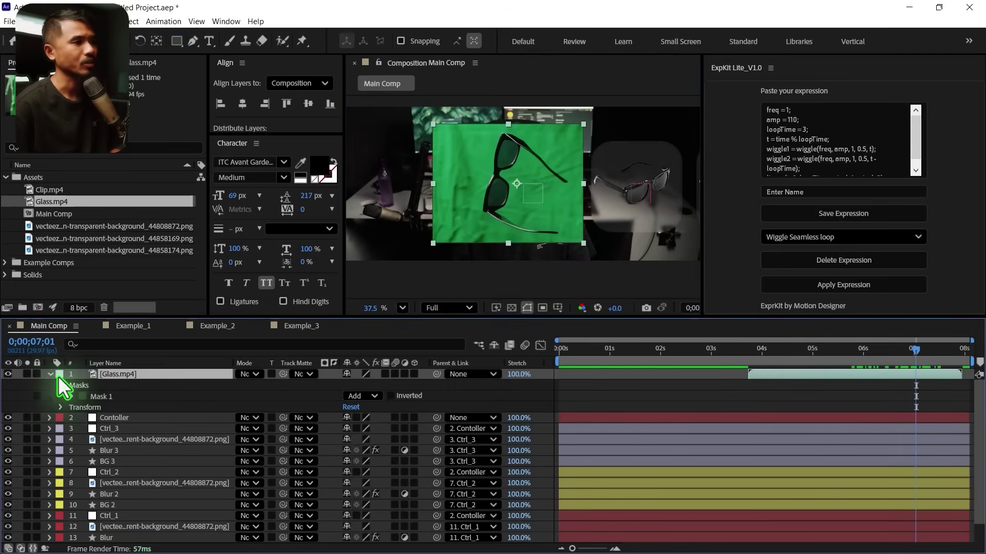
pyautogui.click(51, 374)
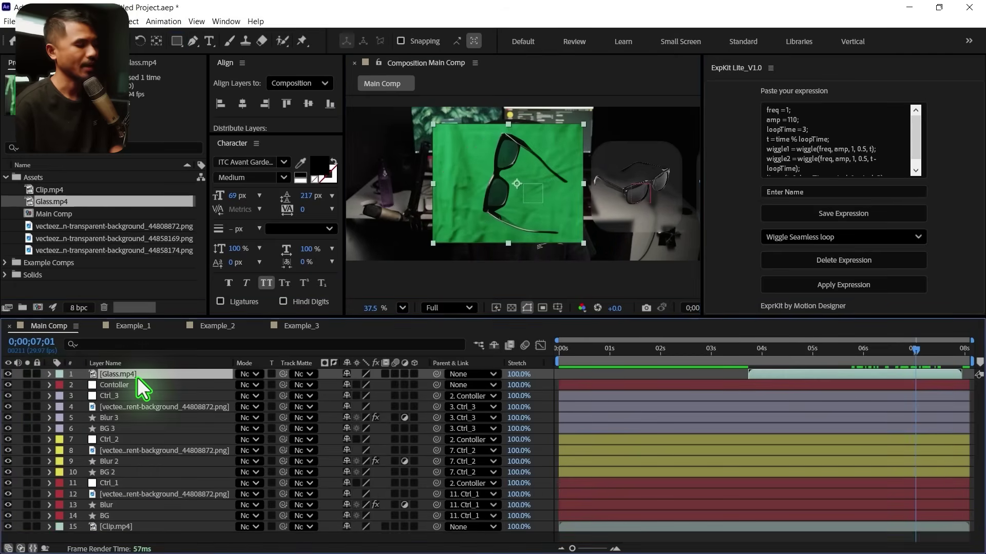
# Apply Keylight (1.2) to Glass.mp4 and sample the green backdrop as the Screen Colour.
pyautogui.hotkey('ctrl', 'space')
pyautogui.write('key')
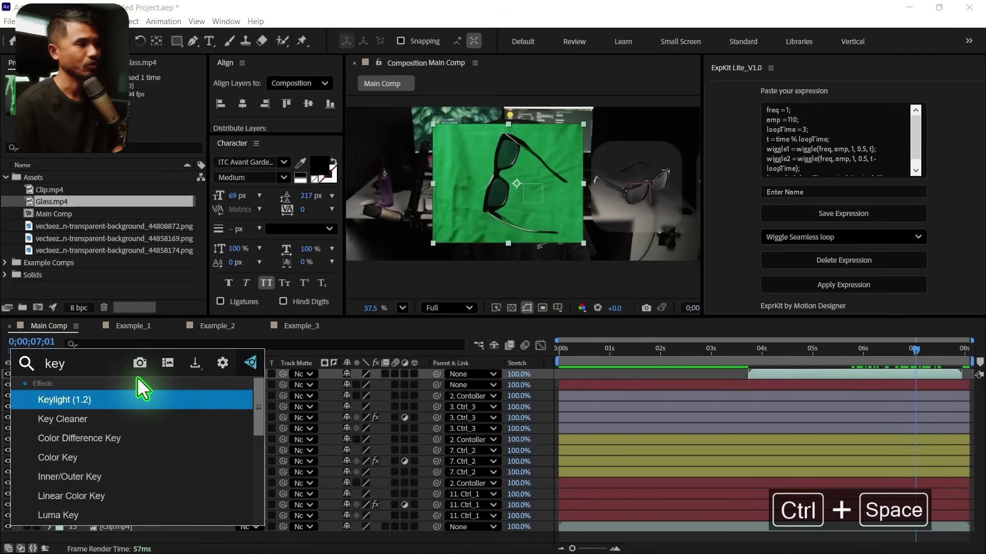
pyautogui.press('Return')
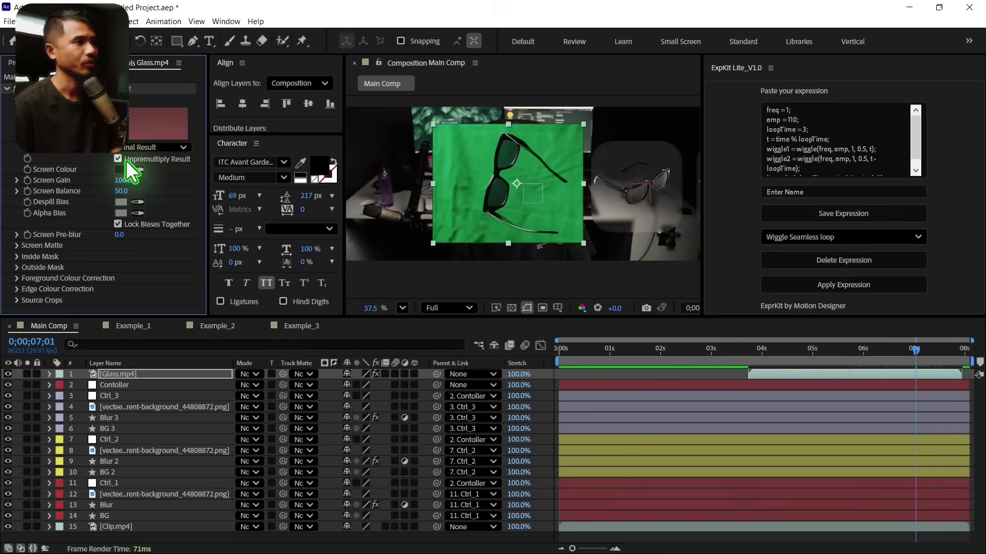
pyautogui.click(137, 169)
pyautogui.click(512, 177)
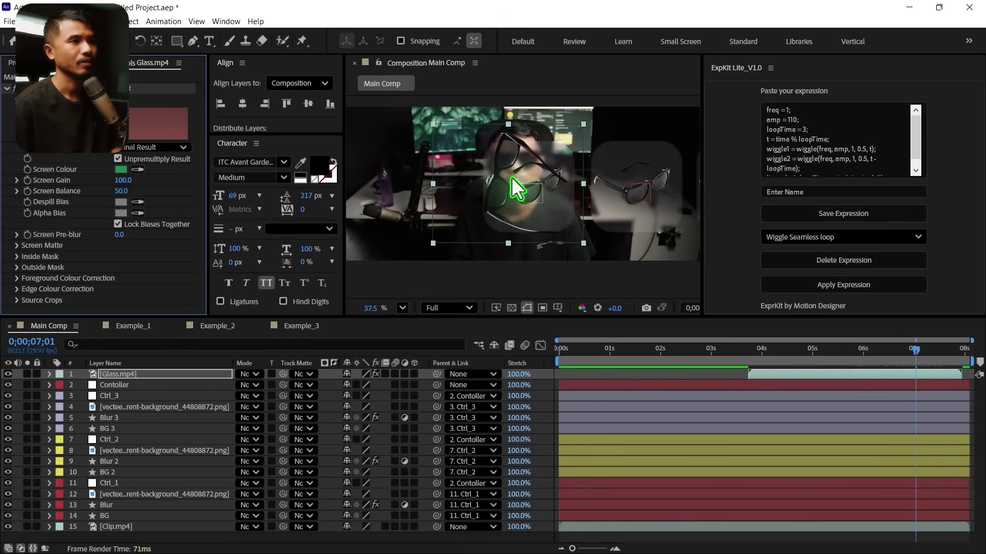
# Set Keylight's Screen Matte to Clip Black 29.0 and Clip White 68.0, and move Glass.mp4's anchor point onto the sunglasses.
pyautogui.scroll(3, 508, 175)
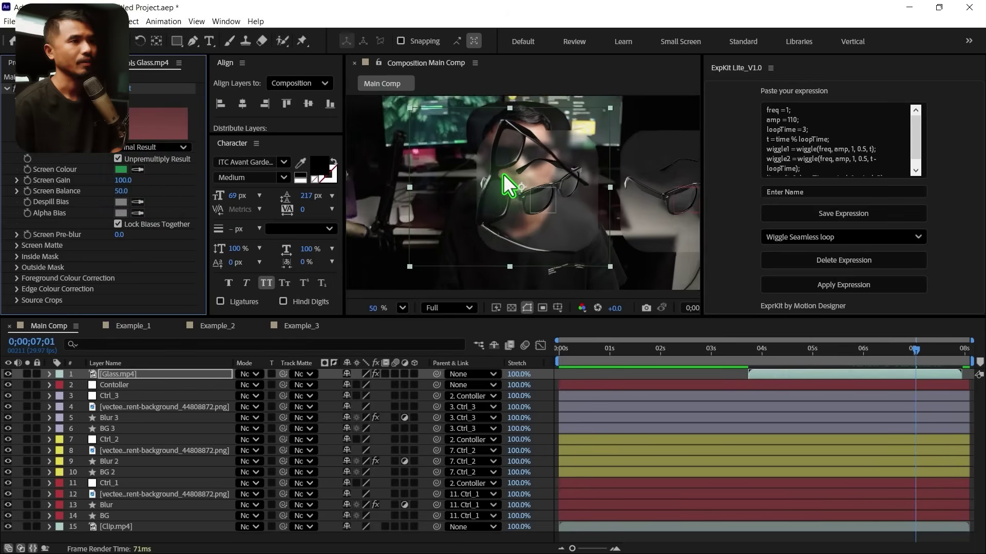
pyautogui.click(17, 246)
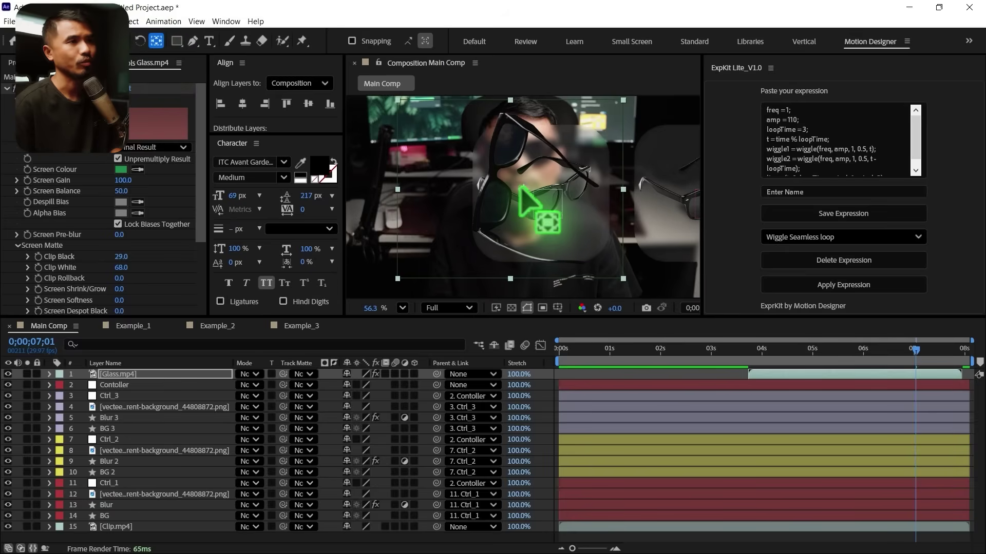
pyautogui.click(501, 181)
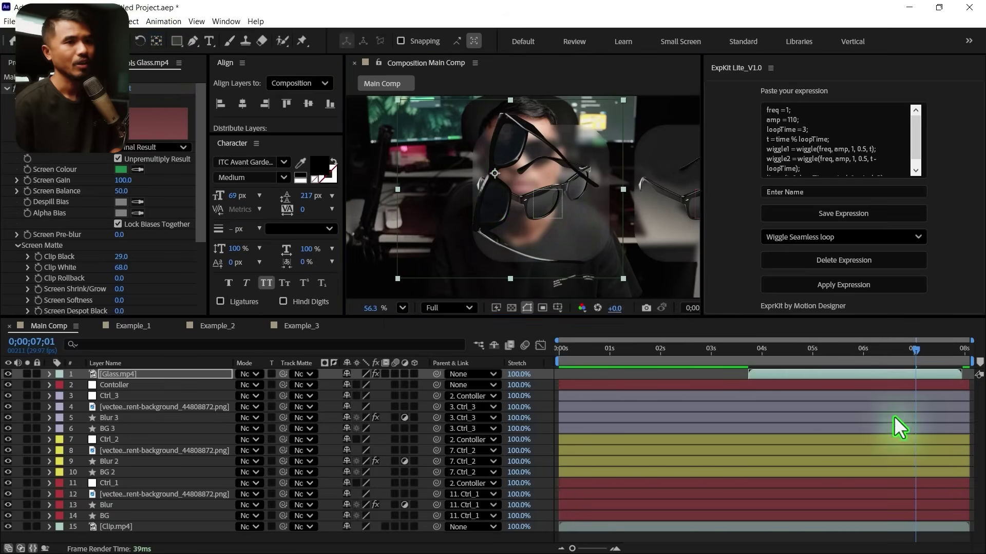
# Enable time remapping on Glass.mp4 at 0;00;03;22 and extend the layer's start back to the beginning of the composition.
pyautogui.moveTo(708, 362); pyautogui.dragTo(750, 362)
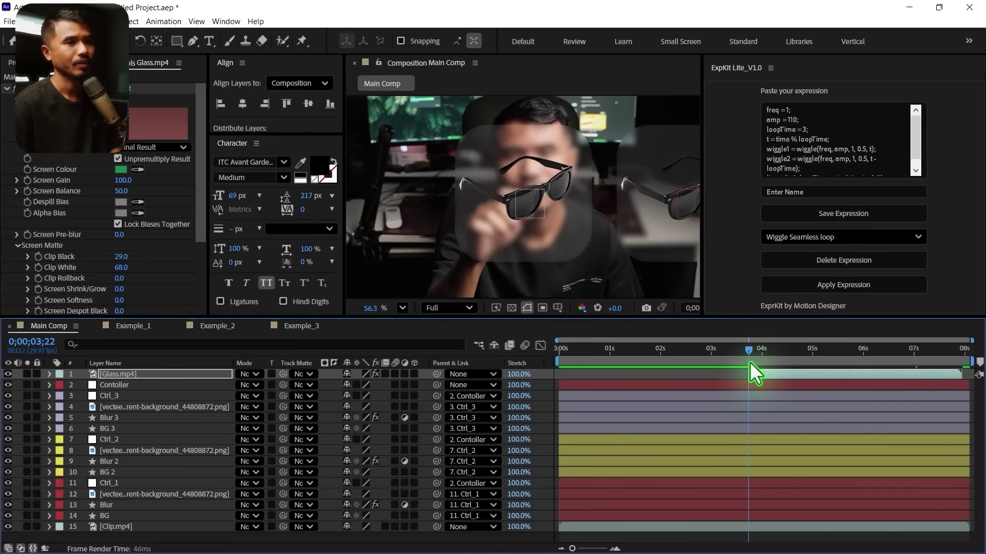
pyautogui.click(754, 374)
pyautogui.rightClick(763, 374)
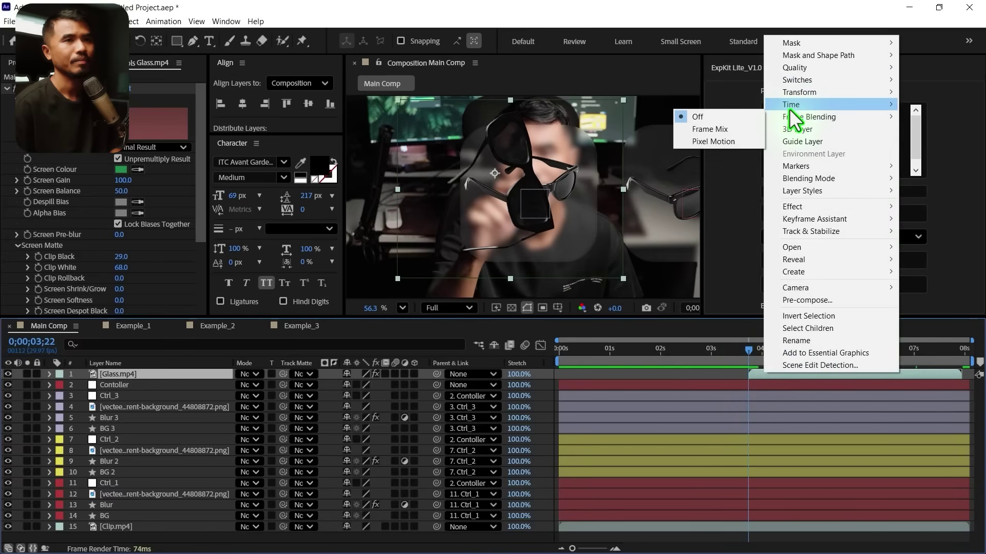
pyautogui.moveTo(789, 106)
pyautogui.click(683, 105)
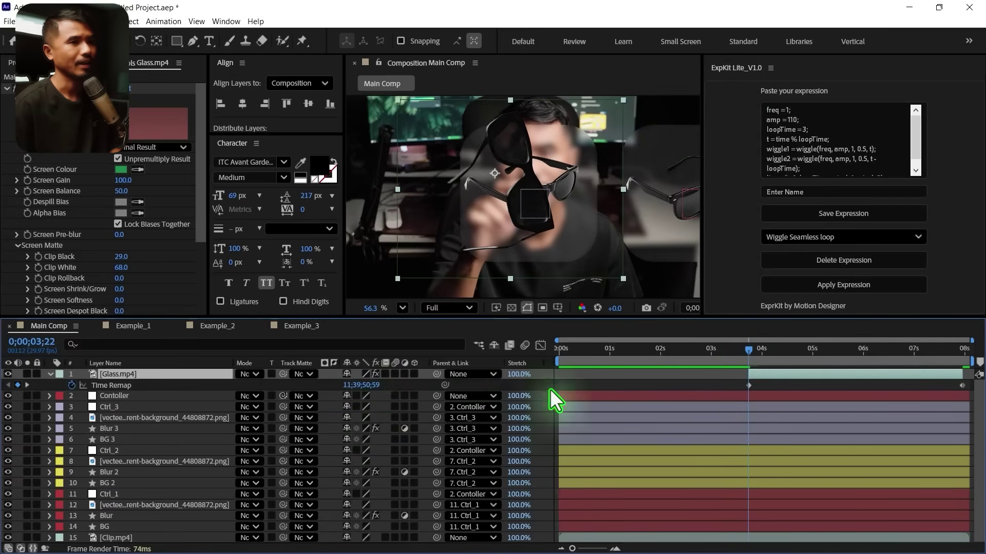
pyautogui.moveTo(747, 374)
pyautogui.mouseDown()
pyautogui.moveTo(553, 376)
pyautogui.moveTo(762, 365)
pyautogui.moveTo(745, 353)
pyautogui.moveTo(673, 363)
pyautogui.moveTo(762, 370)
pyautogui.moveTo(748, 371)
pyautogui.mouseUp()
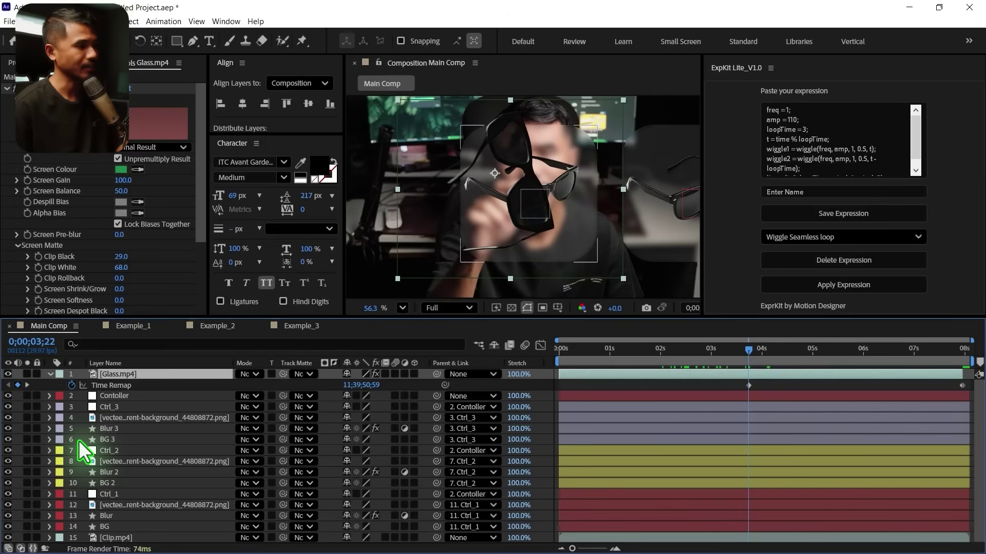
# Reveal Glass.mp4's Position, Scale and Rotation, and set Rotation to -74°, Scale to 58.4% and Position to 959.4, 445.9.
pyautogui.press('s')
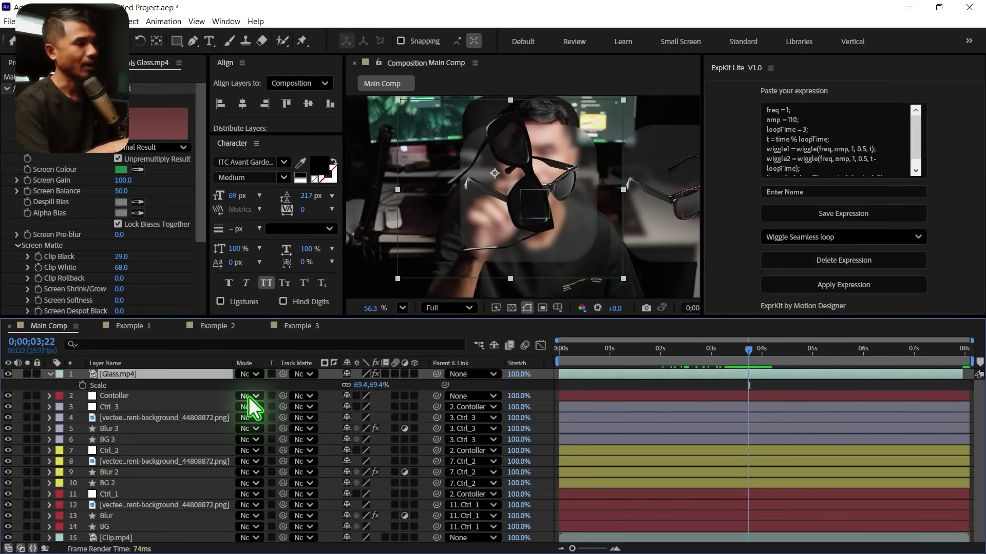
pyautogui.hotkey('shift', 'r')
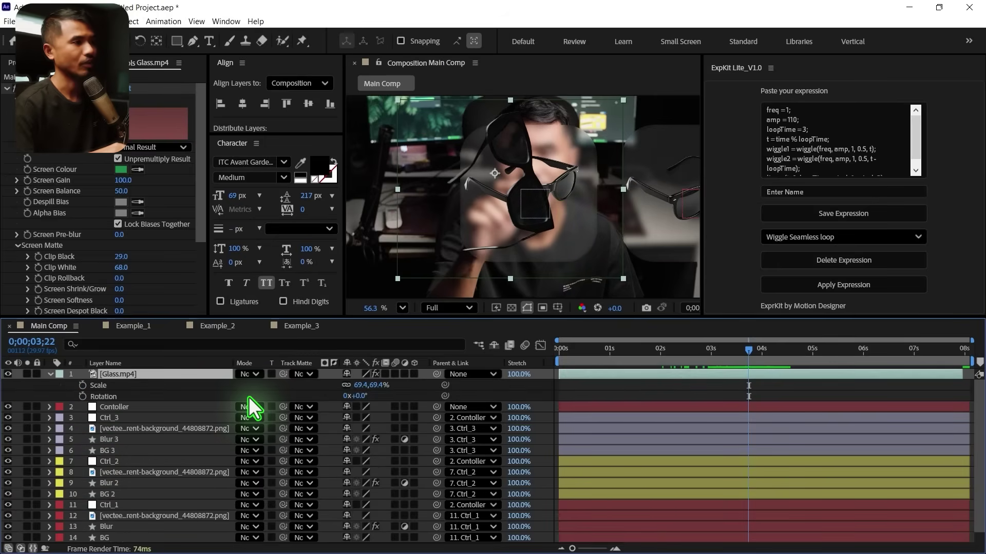
pyautogui.hotkey('shift', 'p')
pyautogui.moveTo(362, 397); pyautogui.dragTo(440, 385)
pyautogui.moveTo(379, 400); pyautogui.dragTo(384, 399)
# Reduce Glass.mp4's Scale to 53.4%, reposition it to 937.8, 429.4 over the card's glasses, and check the alignment at 0;00;04;07.
pyautogui.scroll(2, 613, 250)
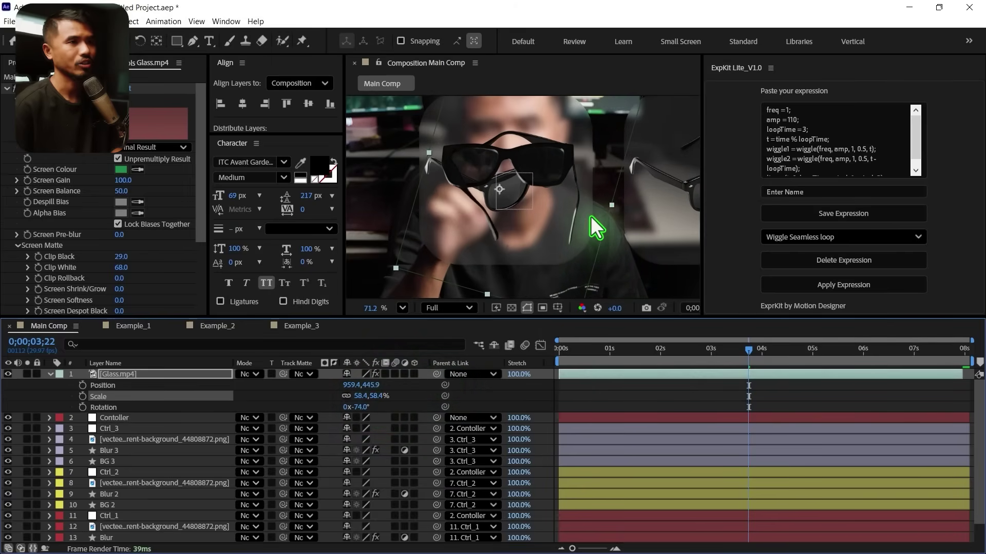
pyautogui.scroll(-2, 509, 205)
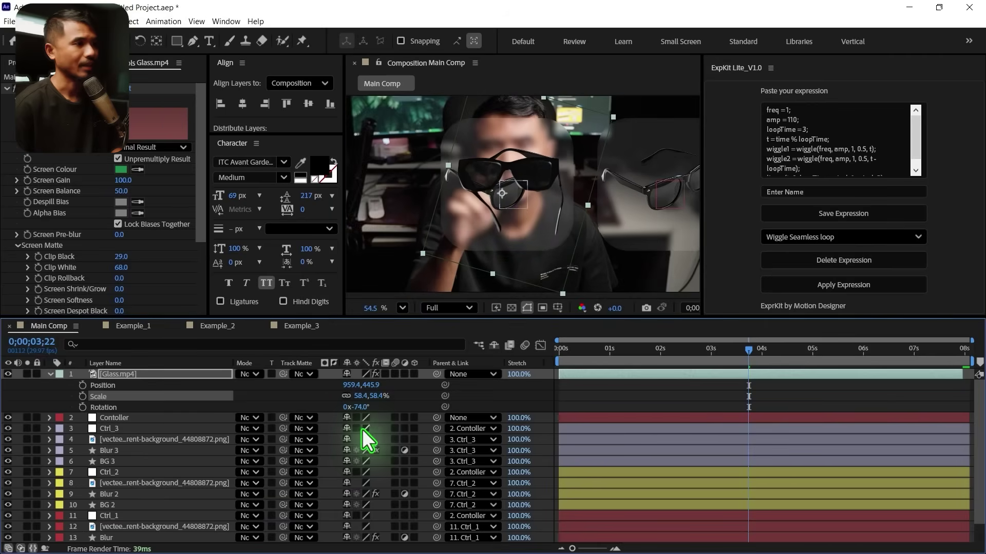
pyautogui.moveTo(363, 399)
pyautogui.mouseDown()
pyautogui.moveTo(358, 385)
pyautogui.moveTo(363, 400)
pyautogui.mouseUp()
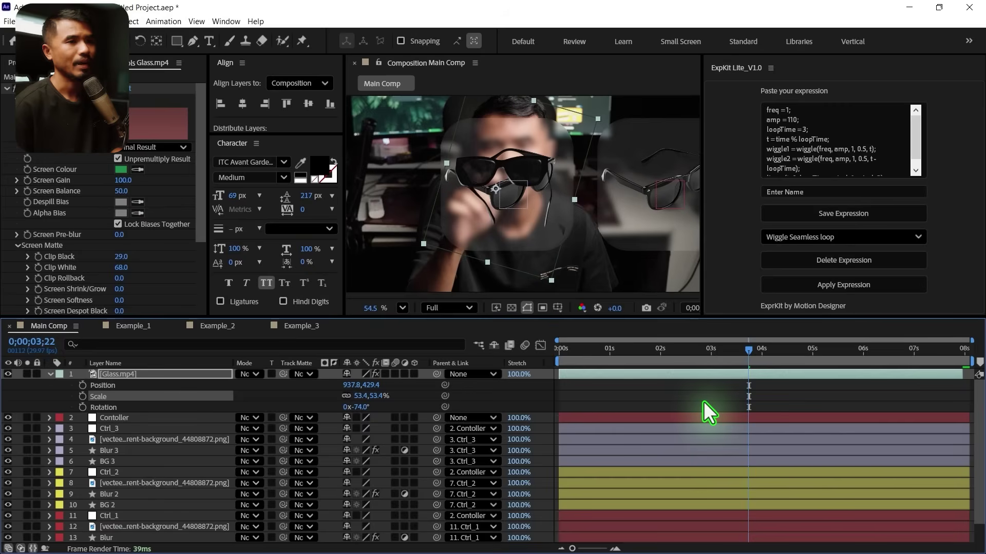
pyautogui.moveTo(754, 356); pyautogui.dragTo(777, 367)
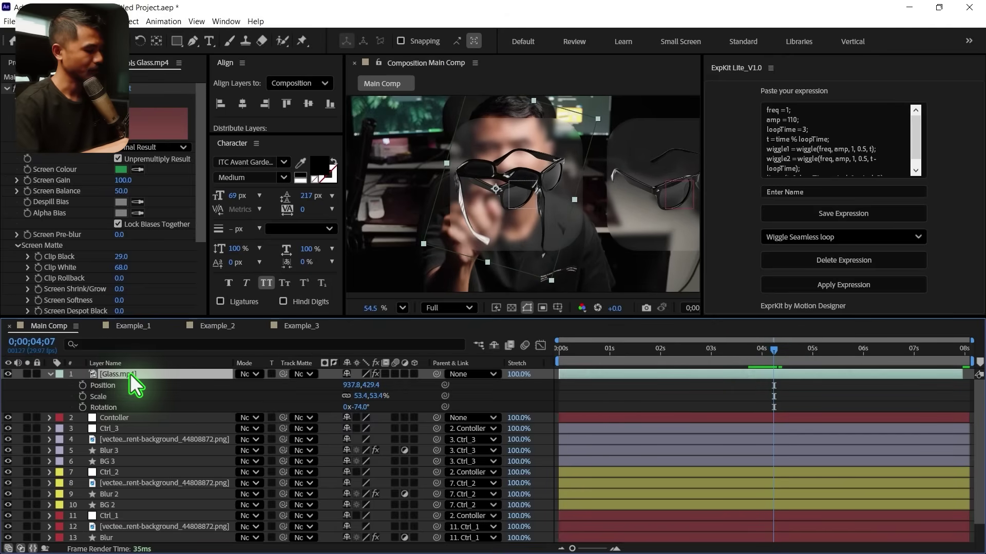
# Reveal Glass.mp4's Time Remap and move its first keyframe to 0;00;04;07.
pyautogui.hotkey('ctrl', 'alt', 't')
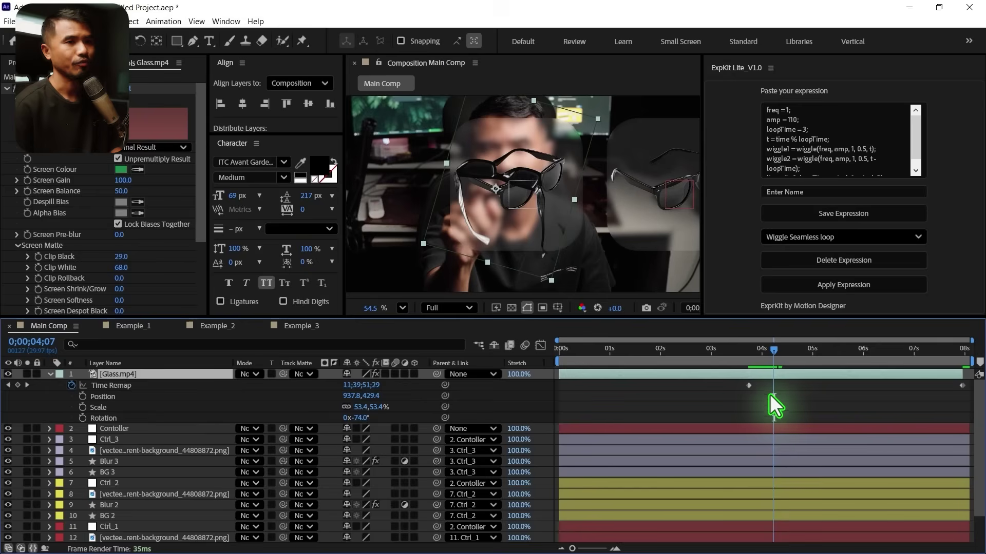
pyautogui.click(747, 384)
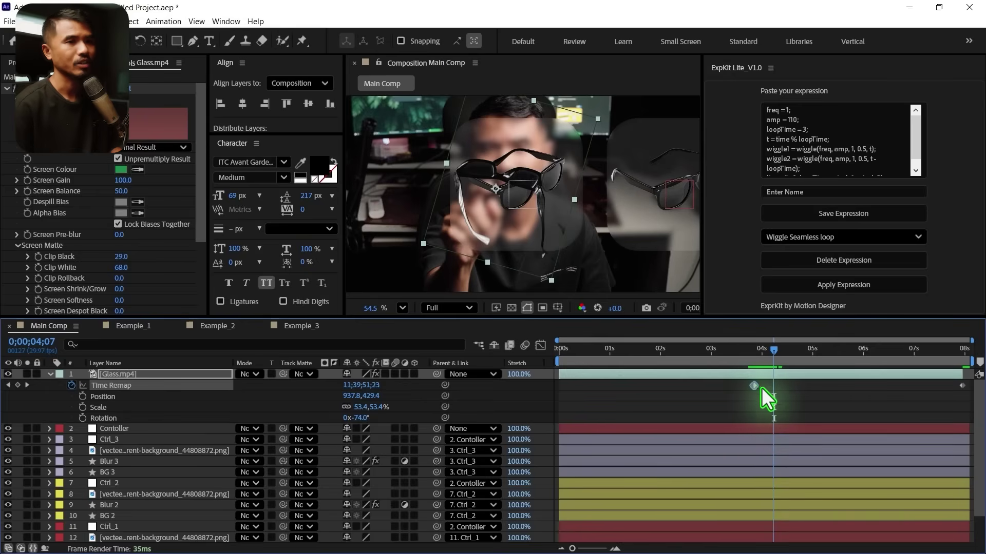
# Add Position, Scale and Rotation keyframes to Glass.mp4 at 0;00;05;15 and at 0;00;04;07.
pyautogui.moveTo(774, 352); pyautogui.dragTo(838, 351)
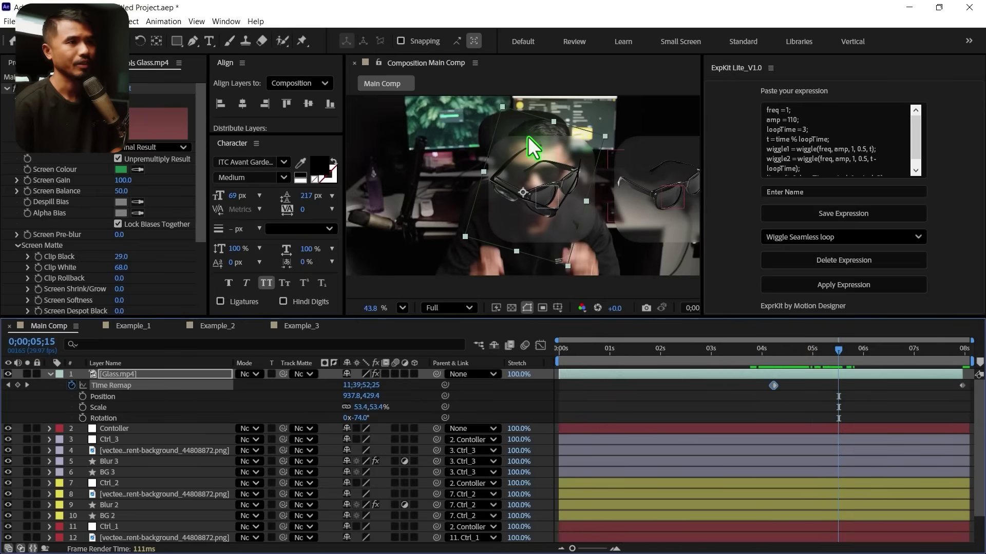
pyautogui.scroll(3, 524, 189)
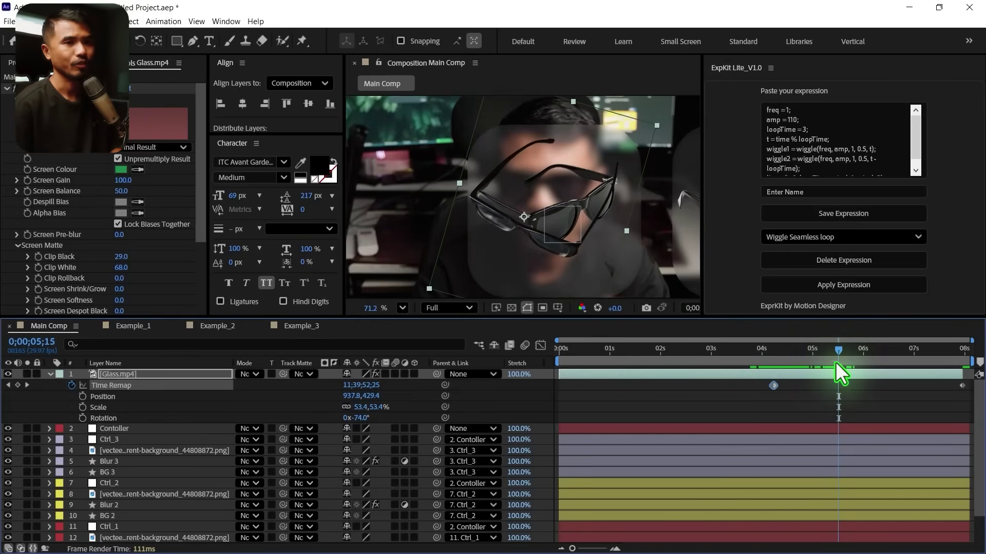
pyautogui.moveTo(837, 350); pyautogui.dragTo(838, 350)
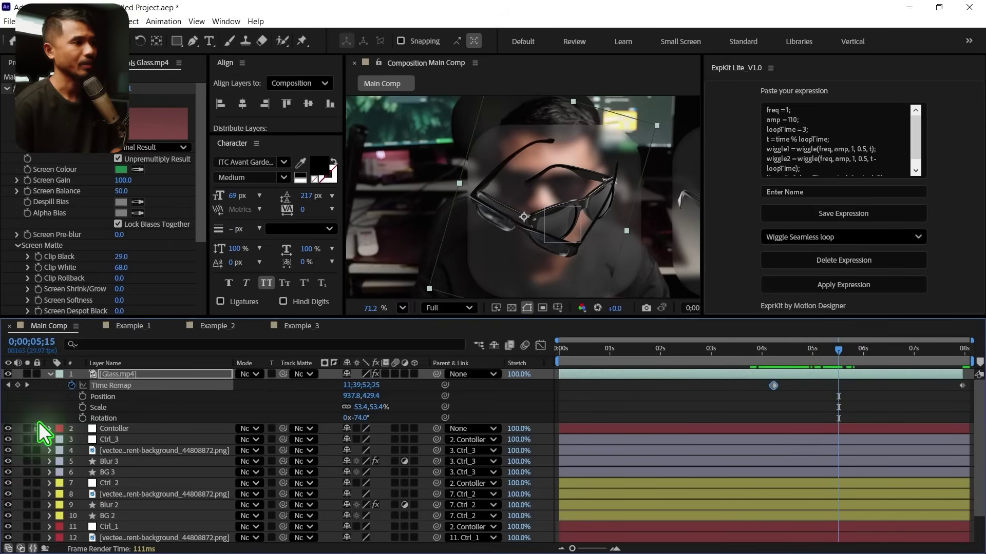
pyautogui.click(83, 397)
pyautogui.click(81, 408)
pyautogui.click(82, 417)
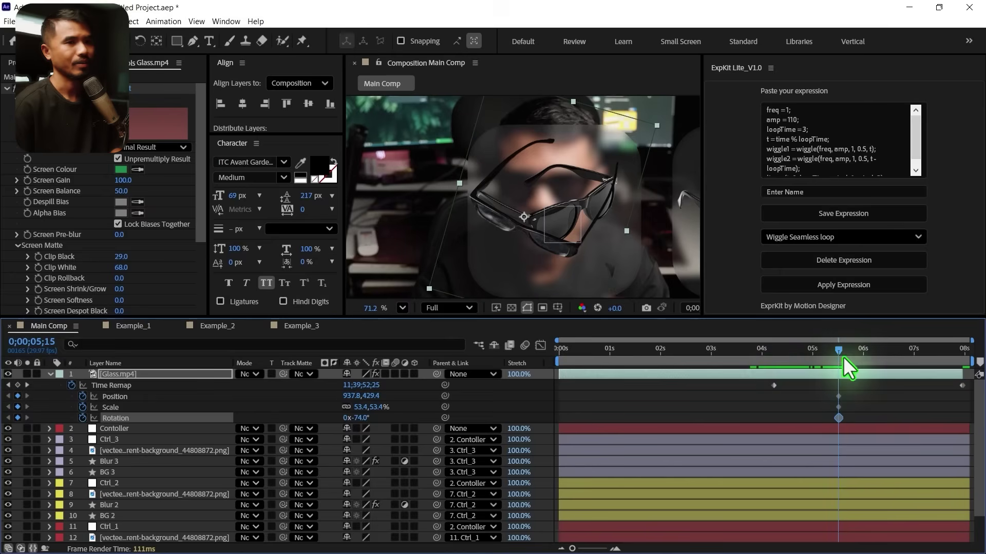
pyautogui.moveTo(836, 349); pyautogui.dragTo(783, 368)
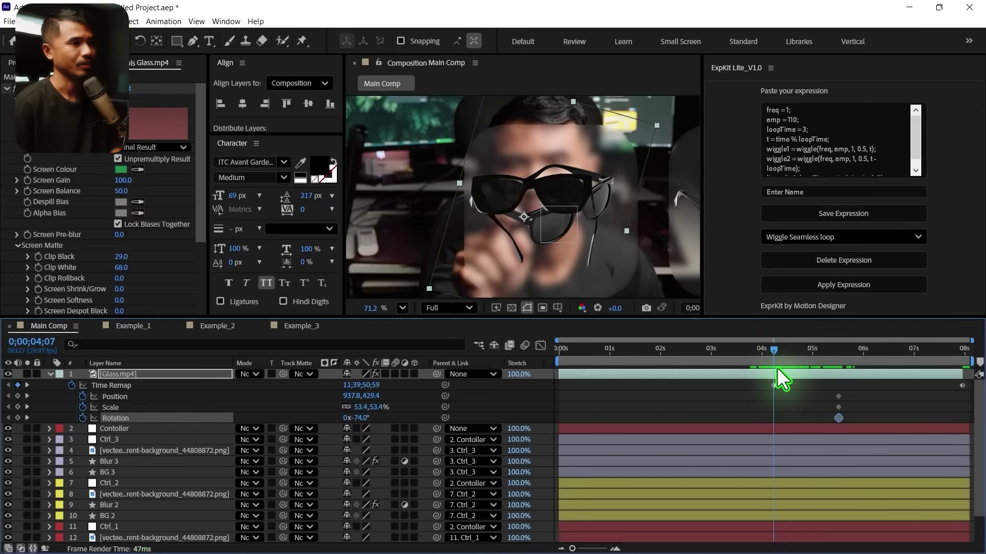
pyautogui.click(17, 396)
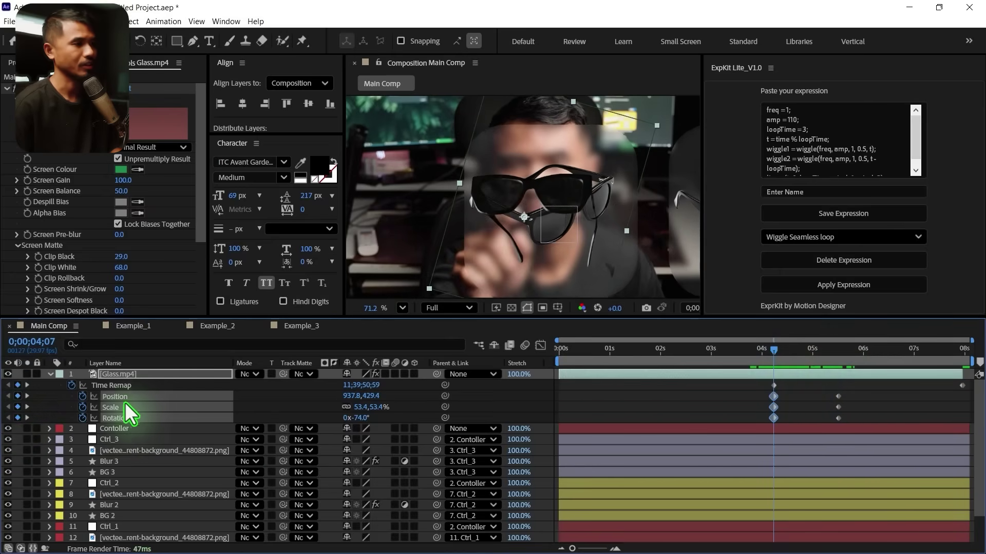
# Set Glass.mp4's Scale to 124.4% at 0;00;04;28.
pyautogui.moveTo(778, 351); pyautogui.dragTo(811, 361)
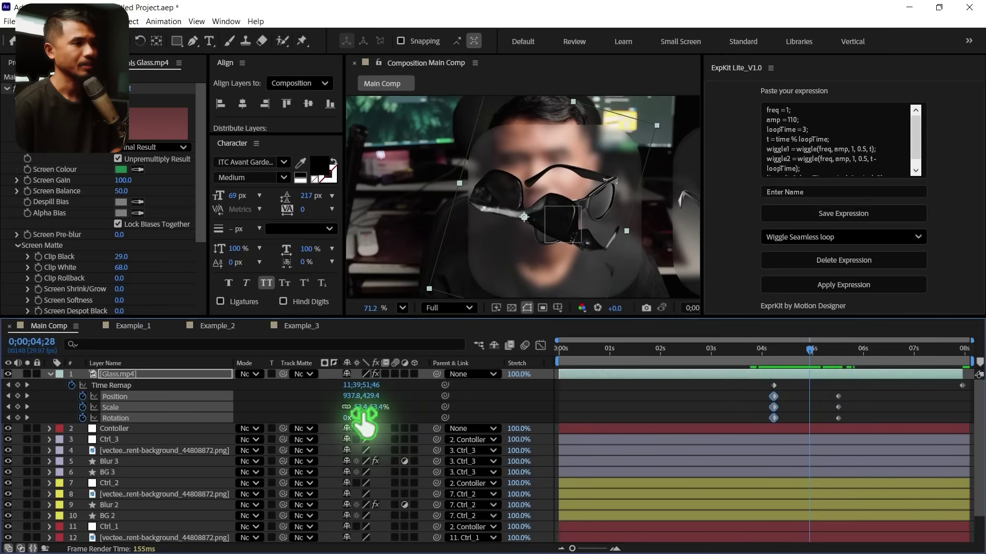
pyautogui.moveTo(359, 407); pyautogui.dragTo(398, 407)
pyautogui.scroll(-4, 586, 209)
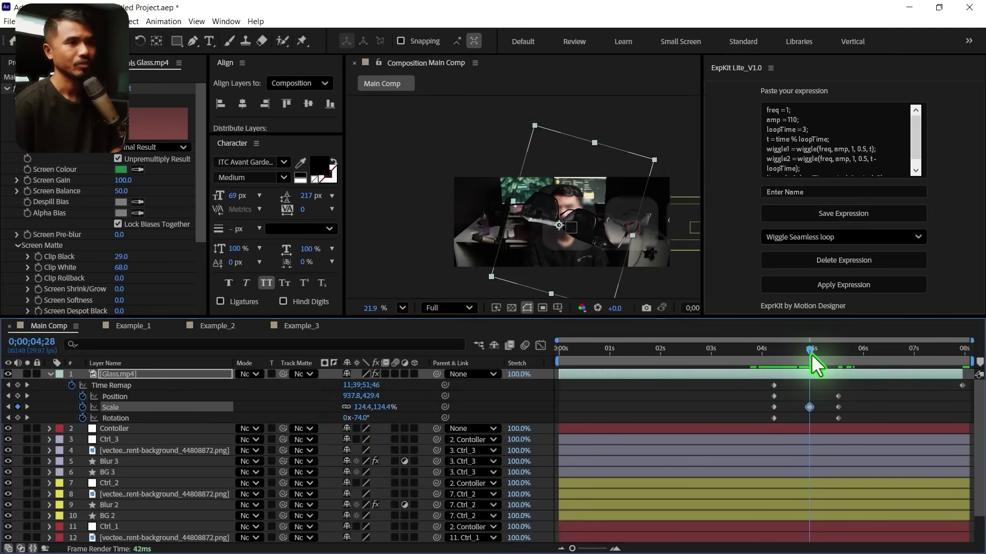
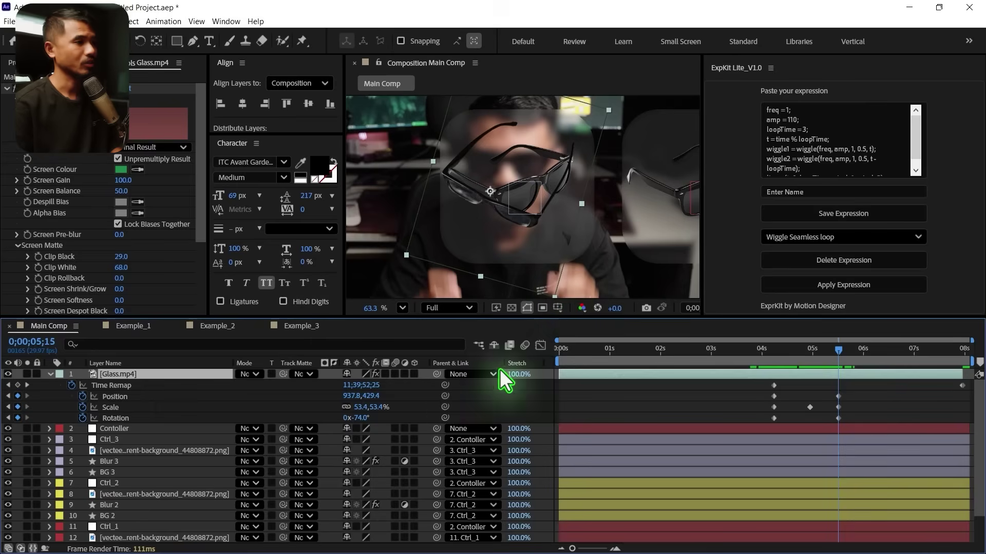
# Hide the glasses PNG layer parented to Ctrl_3 and check the sunglasses' motion up to 0;00;05;15.
pyautogui.click(147, 450)
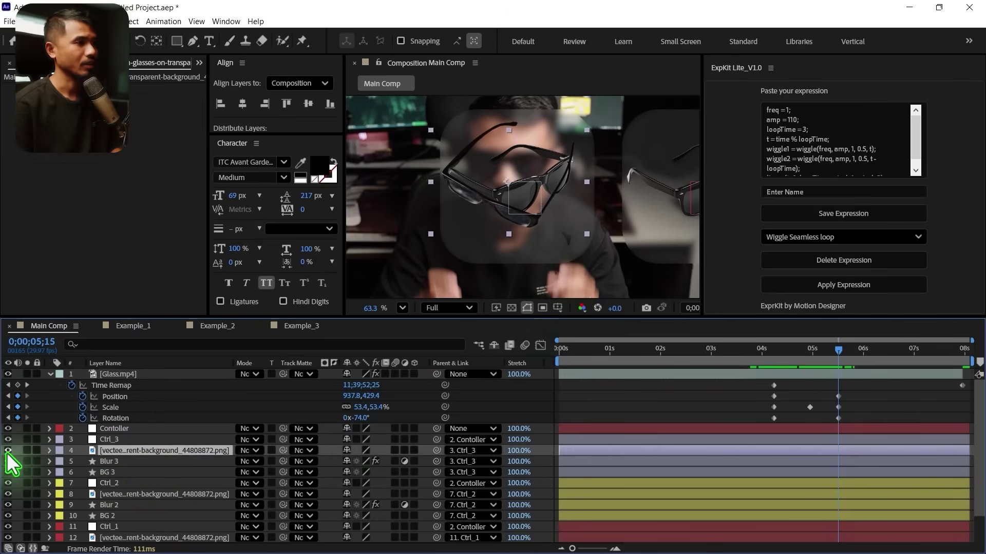
pyautogui.click(9, 450)
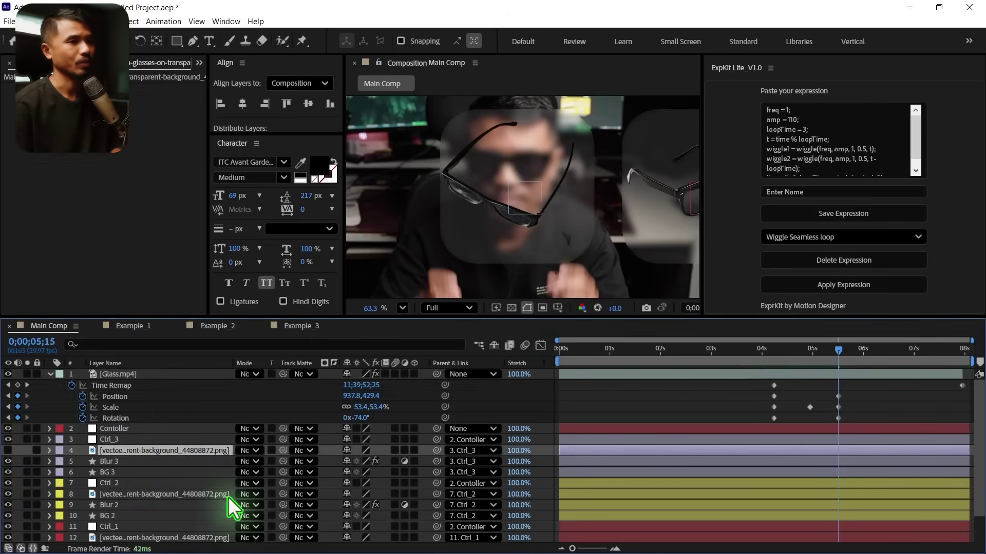
pyautogui.click(784, 350)
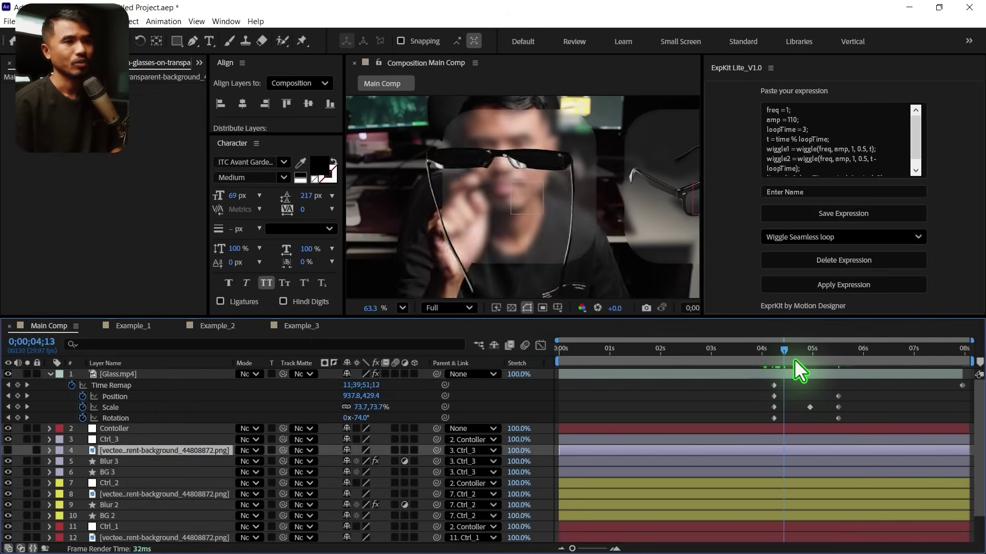
pyautogui.moveTo(794, 360); pyautogui.dragTo(842, 363)
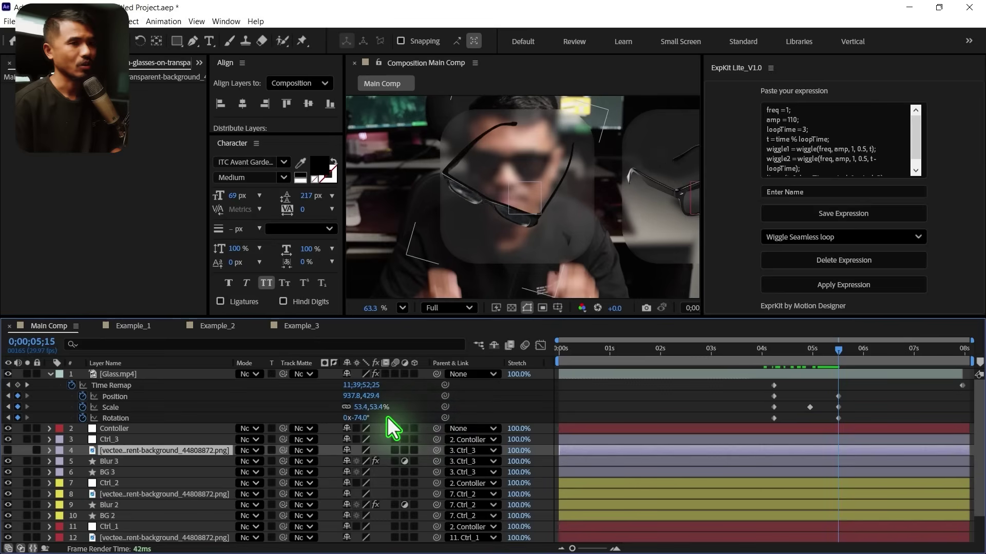
# At 0;00;05;15, set Glass.mp4's Time Remap to 11;39;52;50, Position to 958.8, 352.4, Scale to 45.4% and Rotation to -81°, fitting the sunglasses onto the face.
pyautogui.click(309, 386)
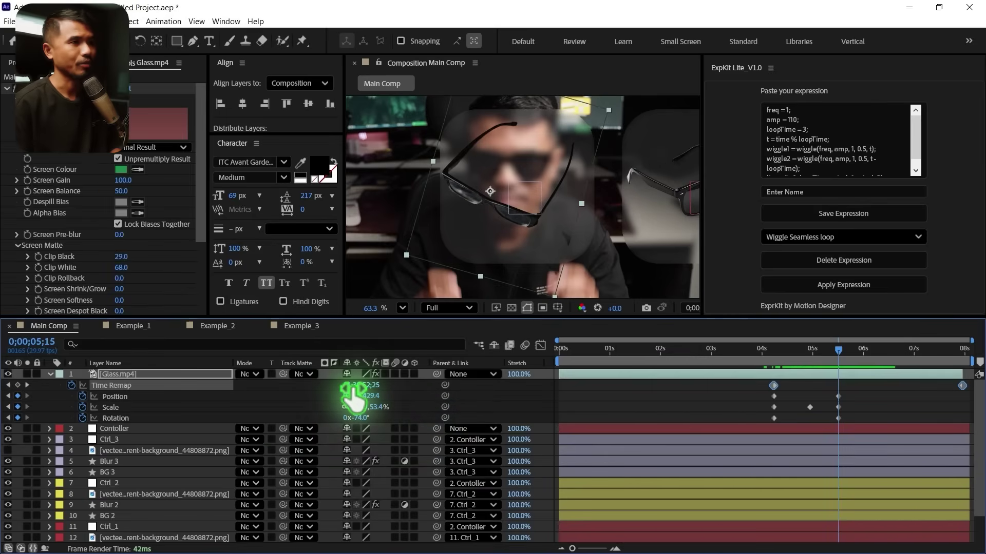
pyautogui.moveTo(354, 386); pyautogui.dragTo(367, 389)
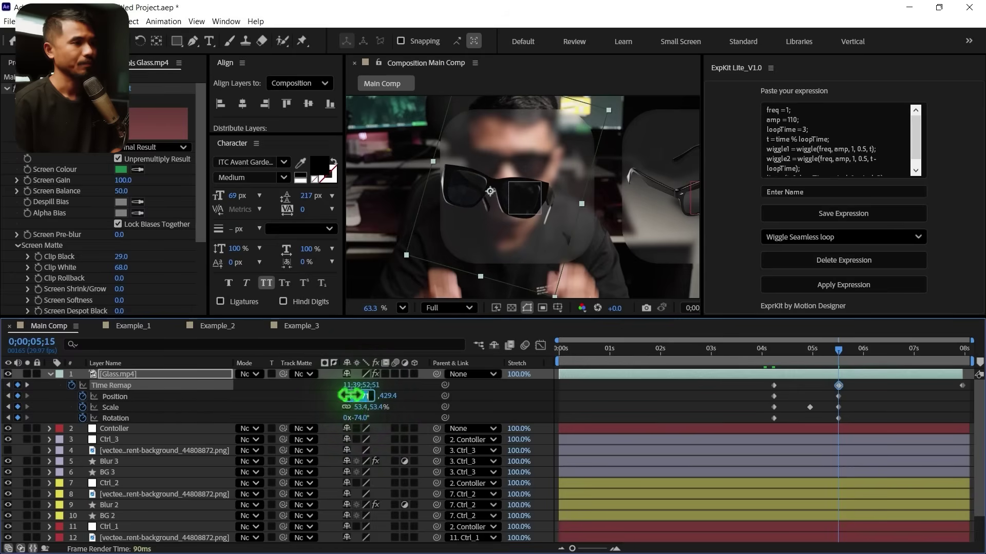
pyautogui.click(410, 403)
pyautogui.moveTo(379, 395)
pyautogui.mouseDown()
pyautogui.moveTo(315, 397)
pyautogui.moveTo(345, 422)
pyautogui.moveTo(359, 403)
pyautogui.moveTo(358, 417)
pyautogui.moveTo(363, 397)
pyautogui.moveTo(378, 401)
pyautogui.moveTo(367, 397)
pyautogui.mouseUp()
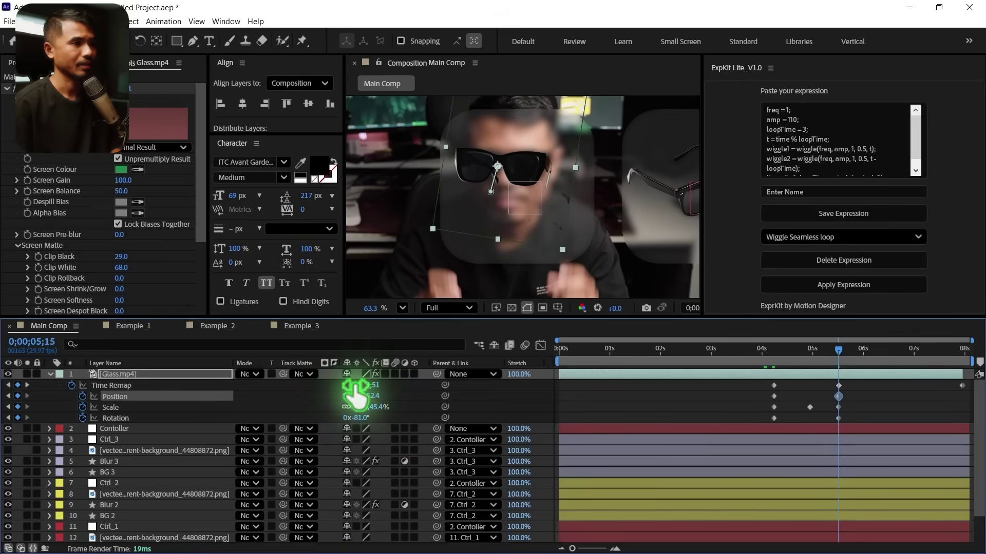
pyautogui.moveTo(756, 366); pyautogui.dragTo(831, 367)
# Trim Glass.mp4's end to 0;00;05;15 and apply Easy Ease to its Time Remap, Position, Scale and Rotation keyframes.
pyautogui.click(855, 374)
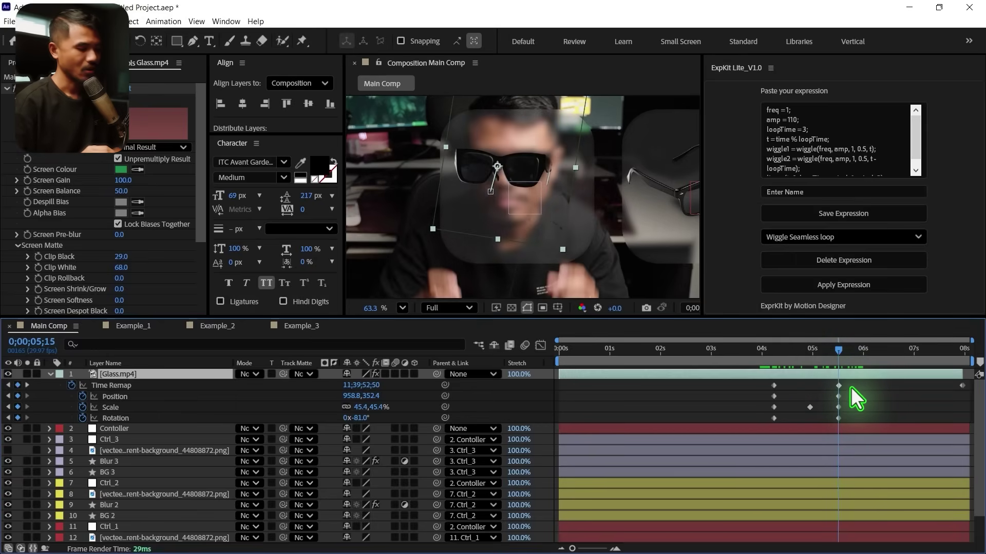
pyautogui.hotkey('alt', ']')
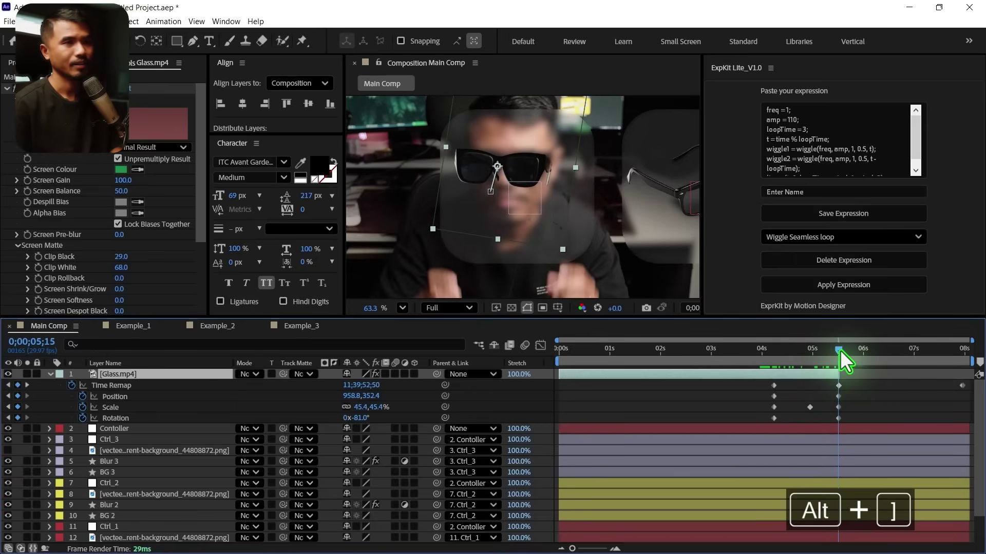
pyautogui.click(781, 352)
pyautogui.moveTo(866, 401); pyautogui.dragTo(732, 416)
pyautogui.press('F9')
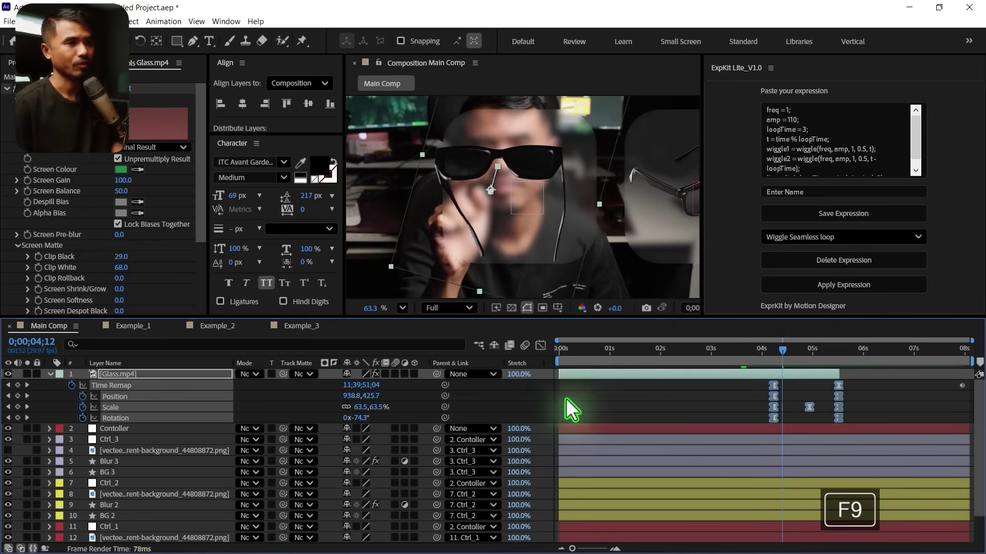
# Adjust the speed curve at Glass.mp4's middle Scale keyframe and preview the sunglasses animation.
pyautogui.click(540, 345)
pyautogui.scroll(2, 826, 427)
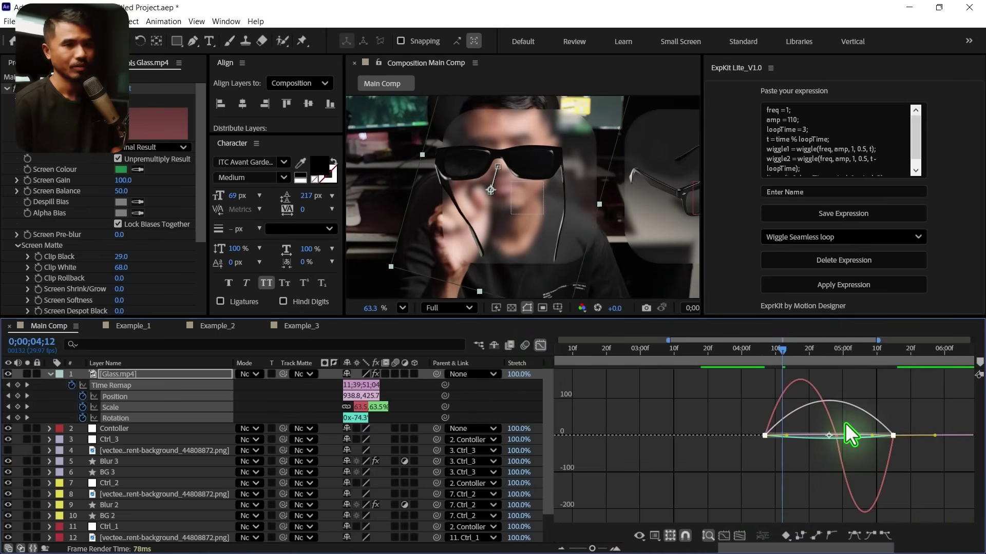
pyautogui.moveTo(812, 464); pyautogui.dragTo(804, 436)
pyautogui.hotkey('shift', 'F3')
pyautogui.press('space')
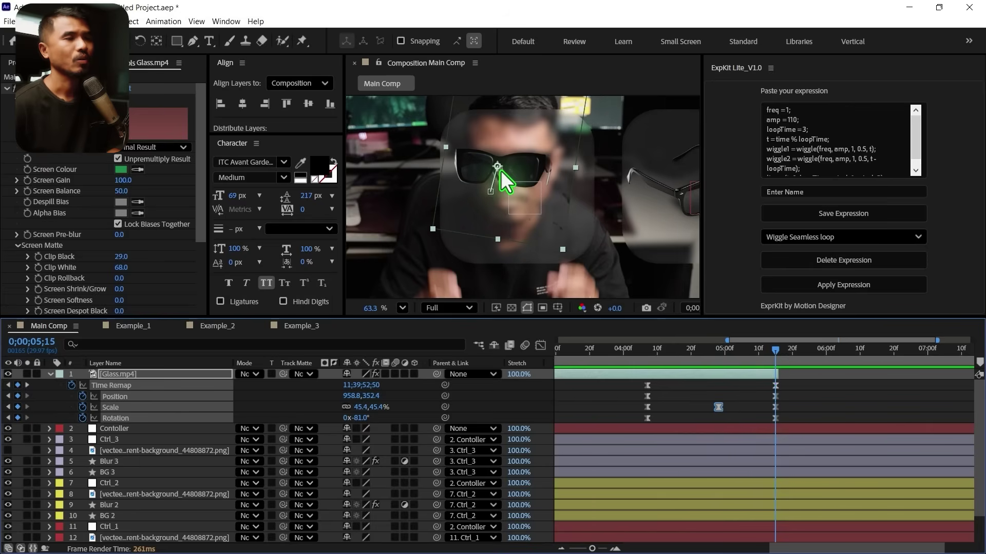
pyautogui.scroll(-3, 494, 191)
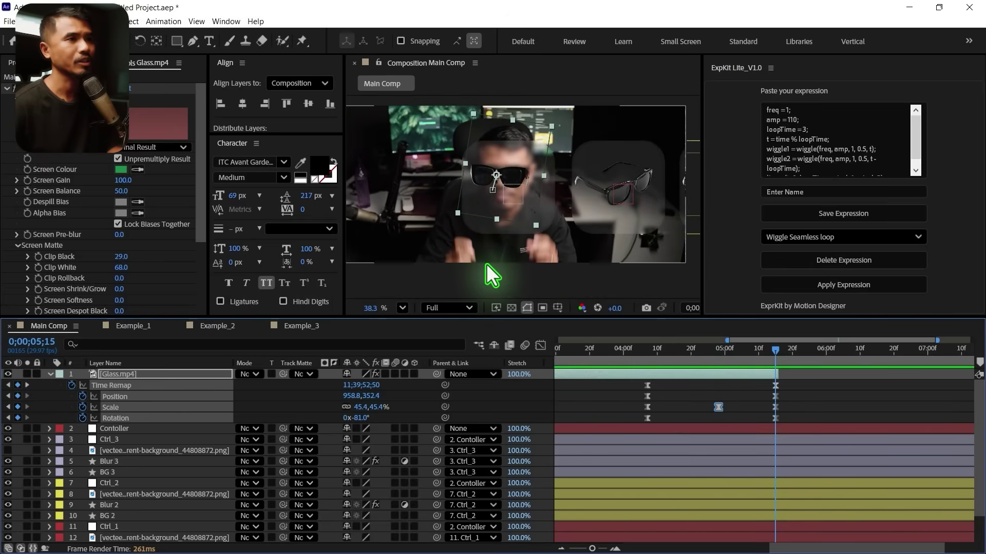
pyautogui.click(800, 404)
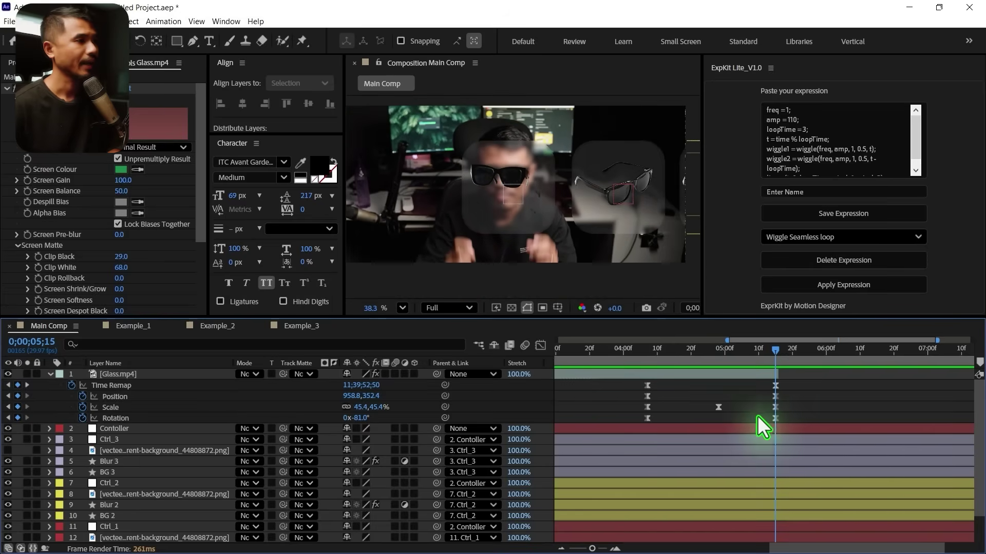
# On the Contoller layer, add a Position keyframe at 0;00;04;07 and set Position to 1553.0, 1038.0 at 0;00;04;28.
pyautogui.click(130, 430)
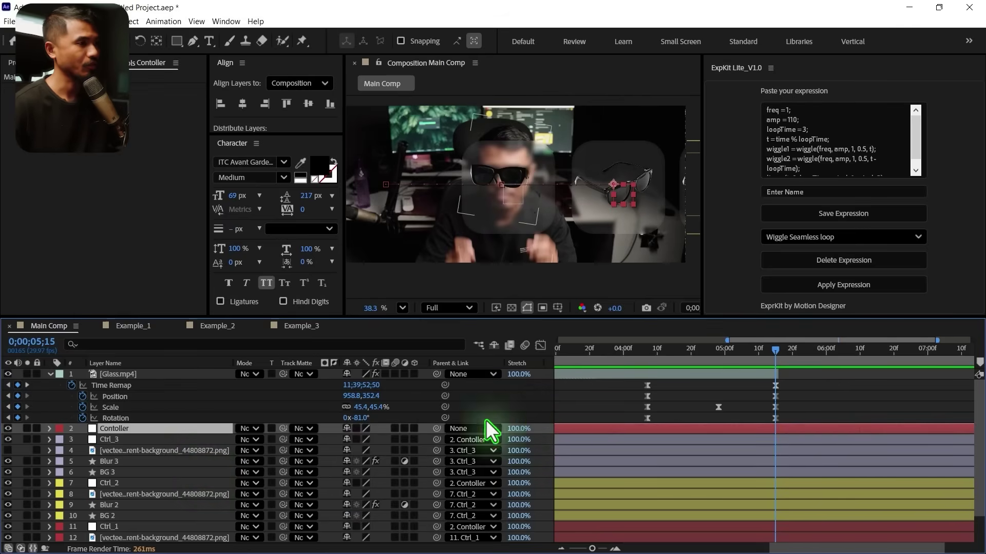
pyautogui.press('p')
pyautogui.press(';')
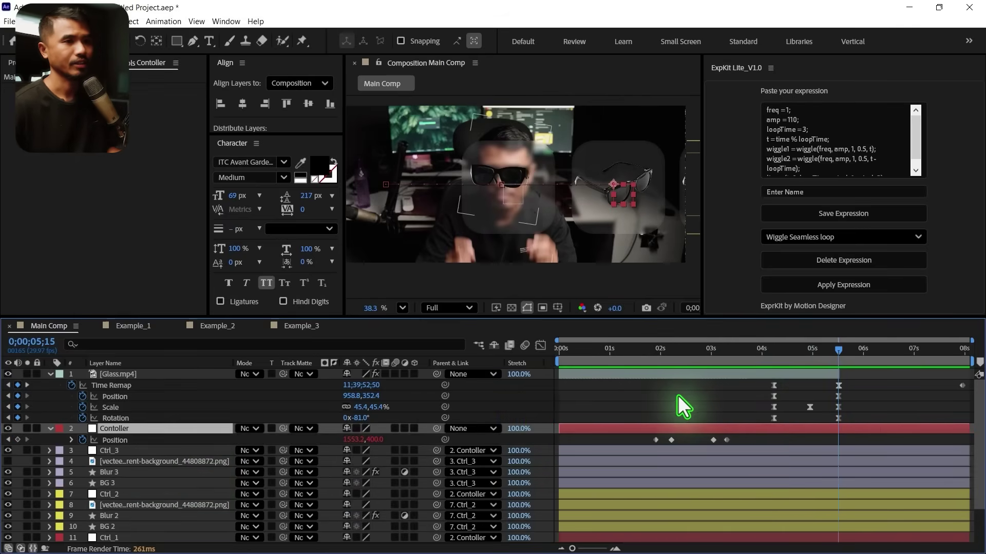
pyautogui.moveTo(697, 361); pyautogui.dragTo(772, 374)
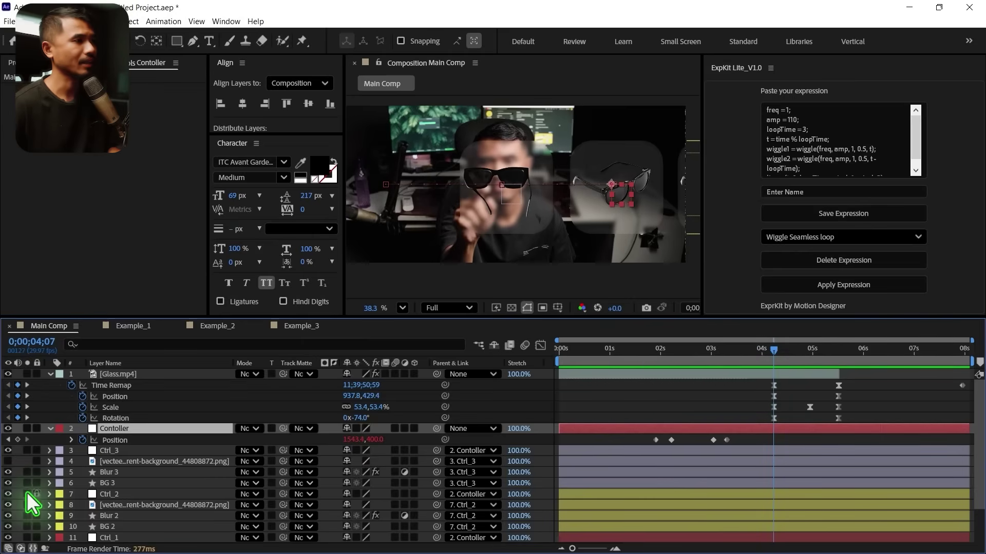
pyautogui.click(18, 440)
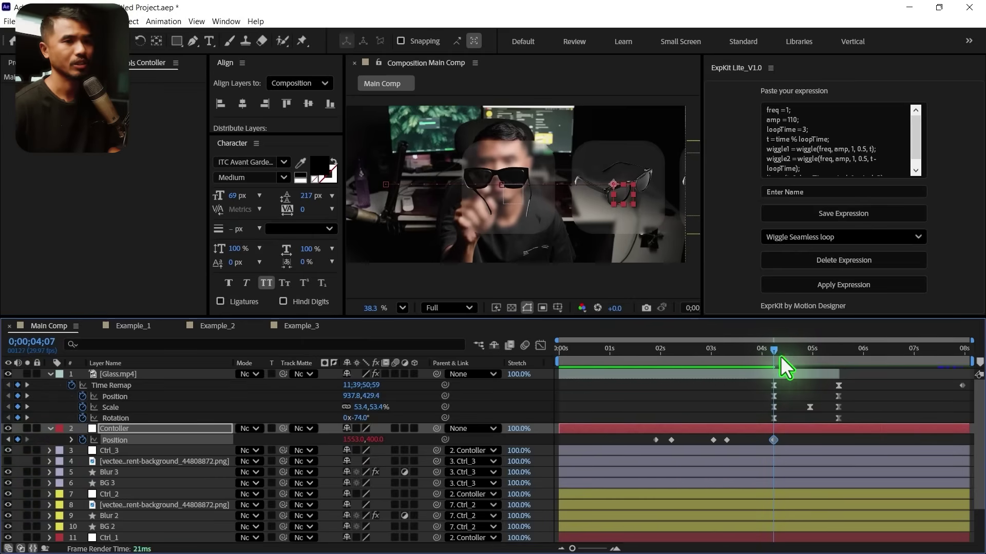
pyautogui.moveTo(780, 357); pyautogui.dragTo(814, 377)
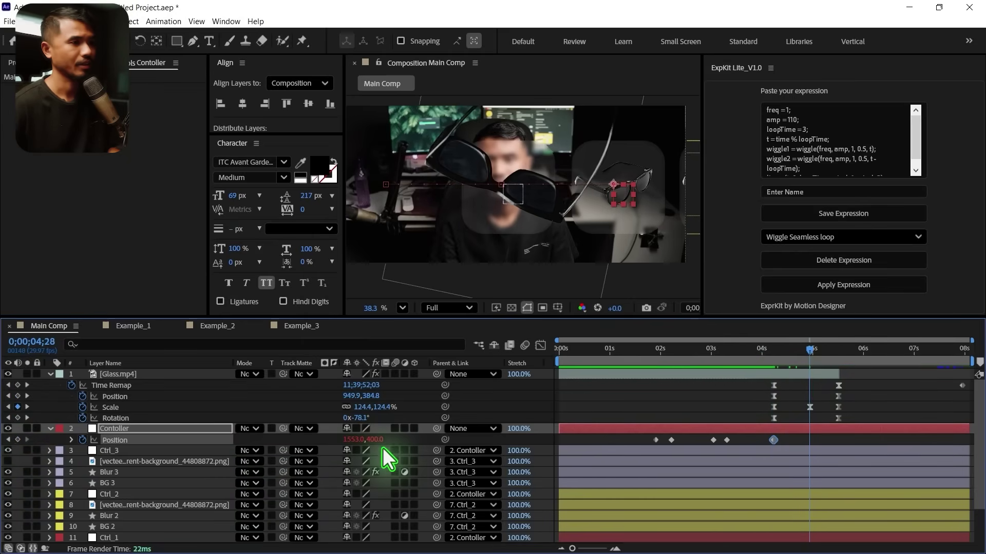
pyautogui.moveTo(377, 441); pyautogui.dragTo(764, 460)
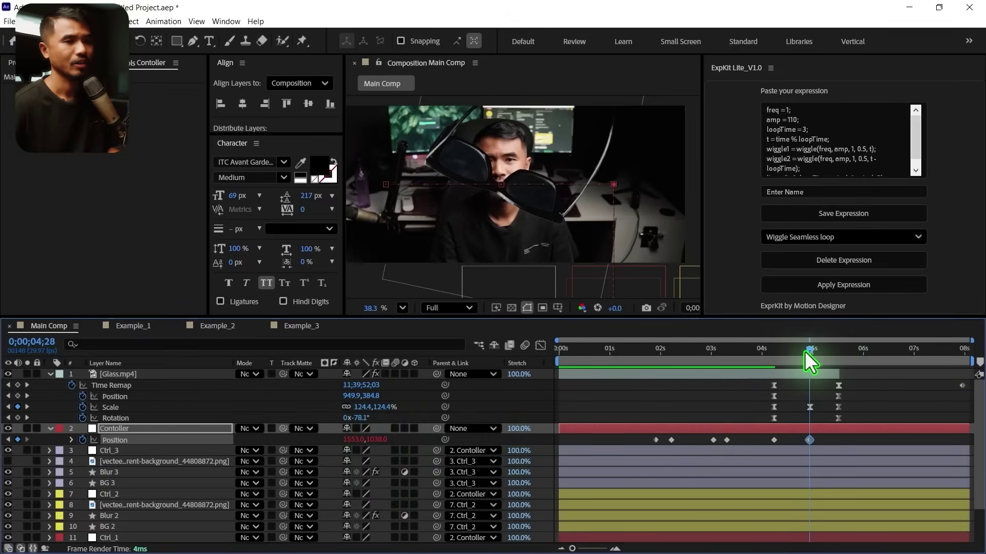
# Set Glass.mp4's Position to 985.8, 443.4 at 0;00;04;07, over the card's glasses.
pyautogui.moveTo(805, 352); pyautogui.dragTo(775, 378)
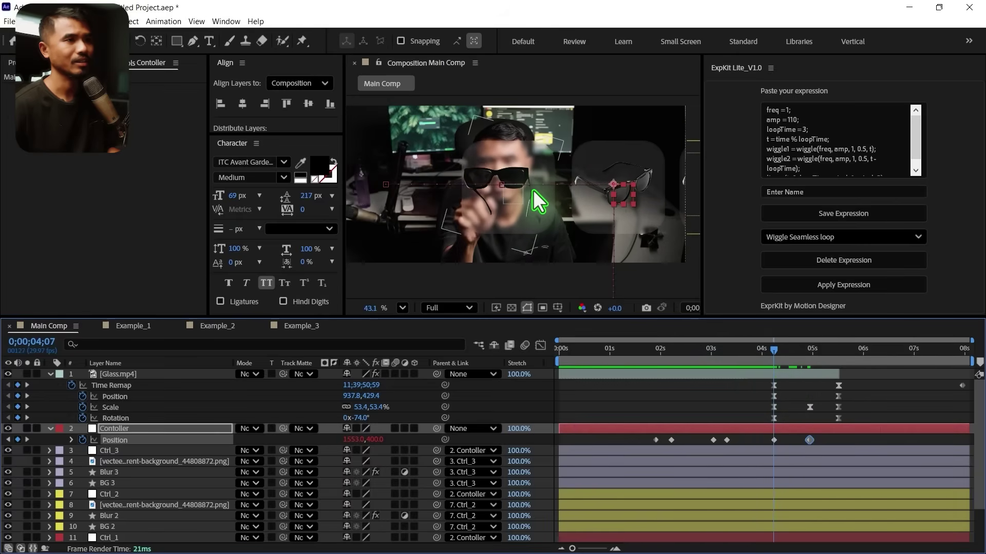
pyautogui.scroll(3, 534, 191)
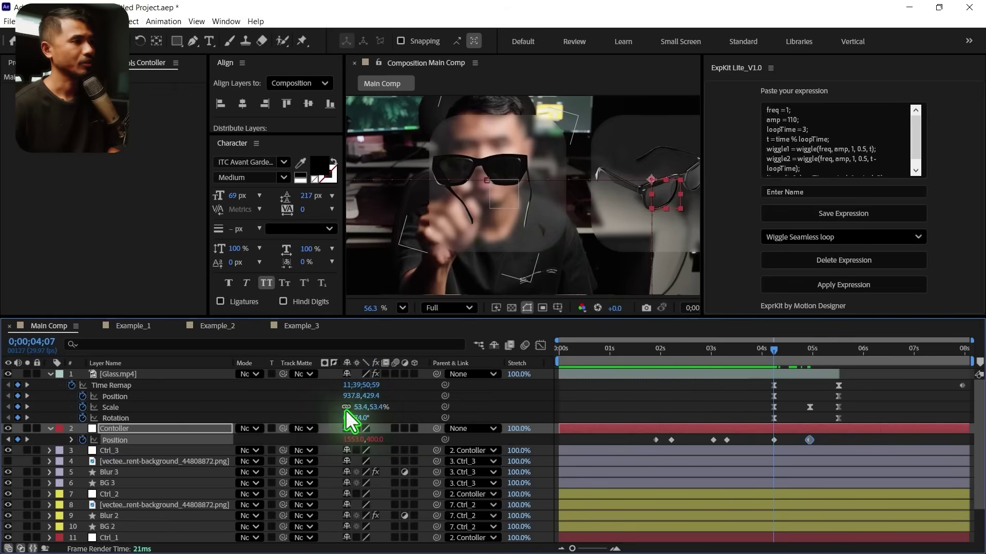
pyautogui.moveTo(354, 396); pyautogui.dragTo(378, 398)
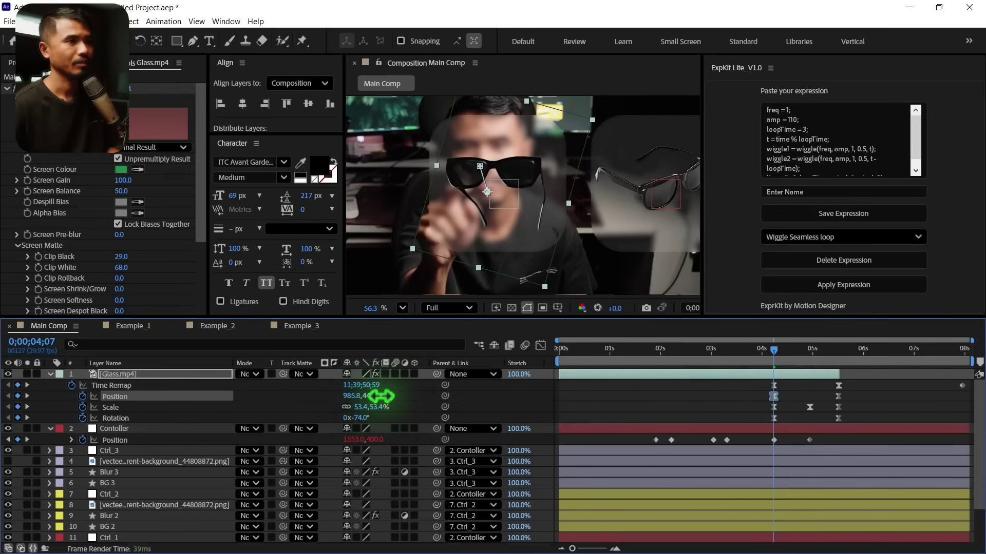
# Parent the Glass.mp4 layer to Ctrl_3 and preview how the sunglasses move with the dropping cards.
pyautogui.moveTo(747, 383); pyautogui.dragTo(780, 420)
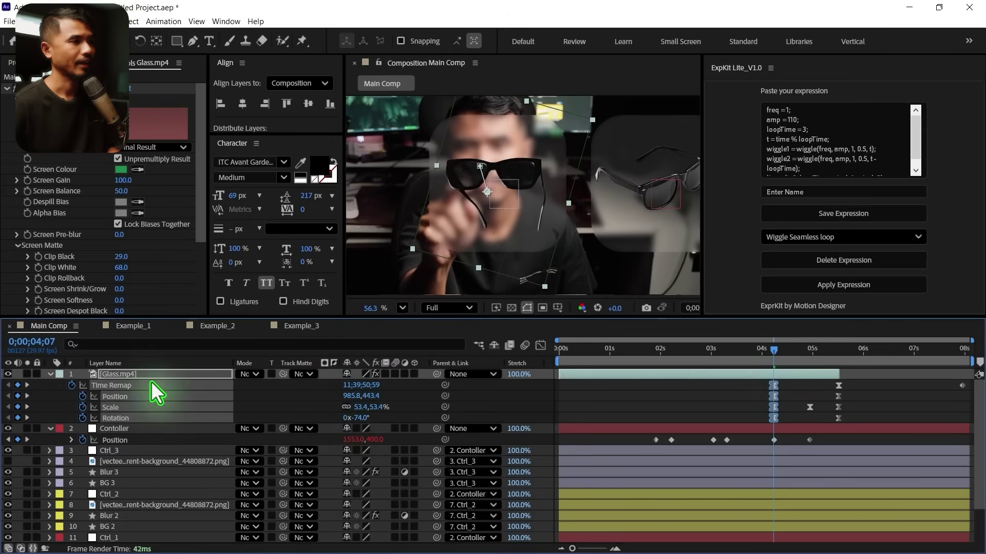
pyautogui.click(125, 375)
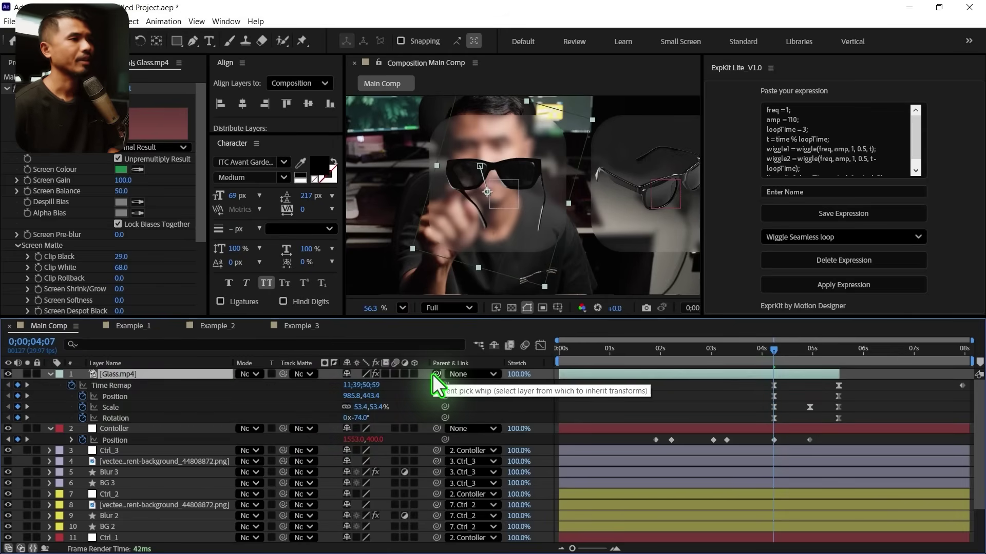
pyautogui.moveTo(431, 374); pyautogui.dragTo(106, 451)
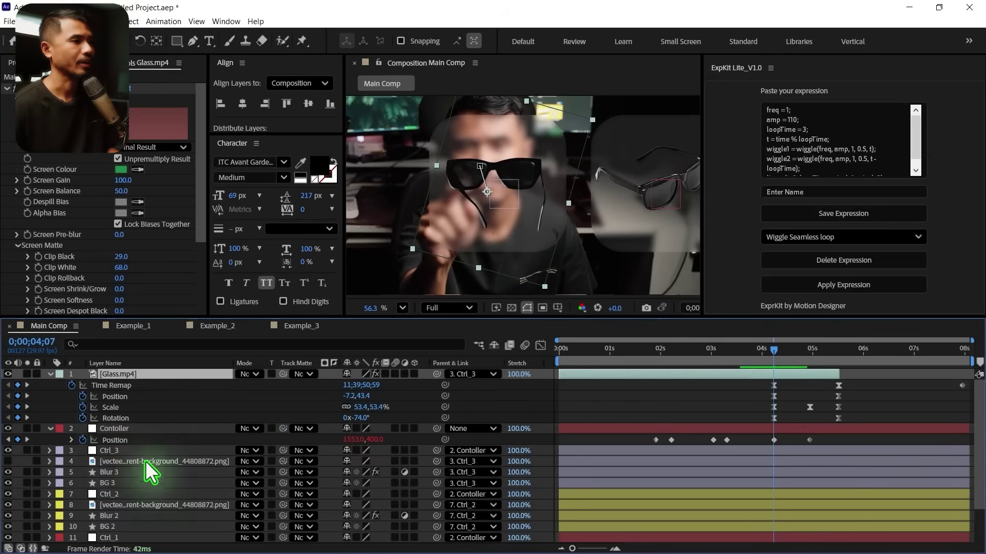
pyautogui.moveTo(775, 349); pyautogui.dragTo(681, 363)
pyautogui.press('space')
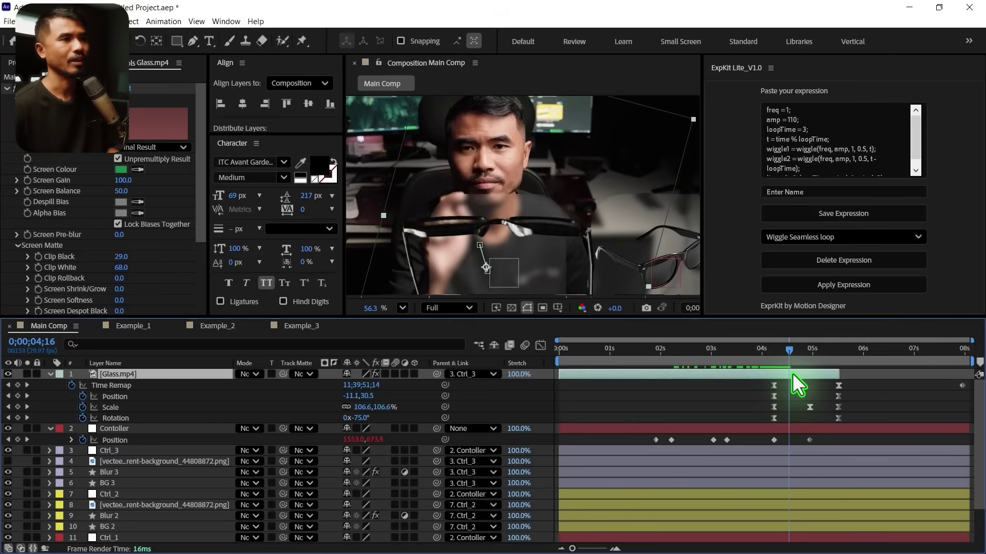
pyautogui.scroll(-2, 653, 220)
pyautogui.click(805, 354)
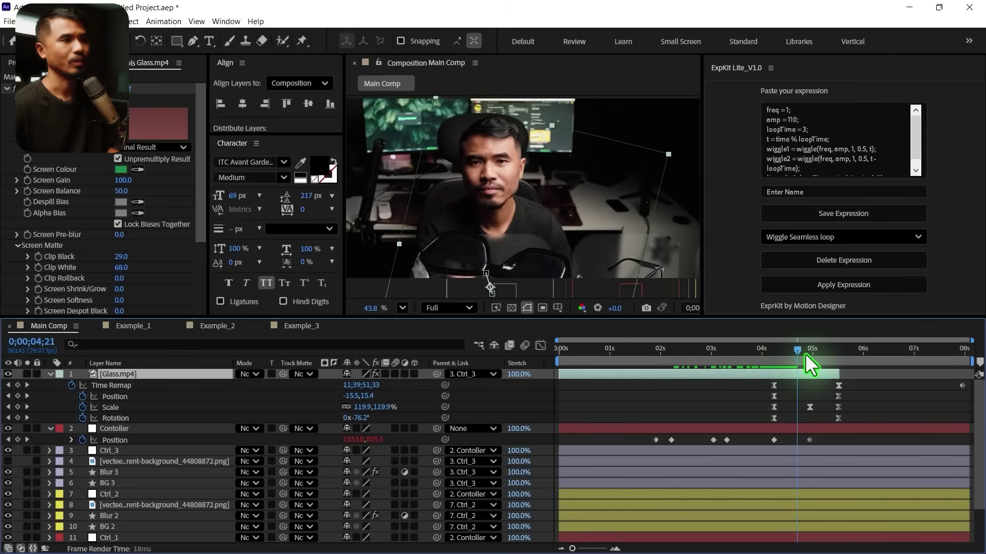
# Split the Glass.mp4 layer at 0;00;04;07, where its first Position, Scale and Rotation keyframes sit.
pyautogui.click(749, 366)
pyautogui.moveTo(750, 364); pyautogui.dragTo(764, 422)
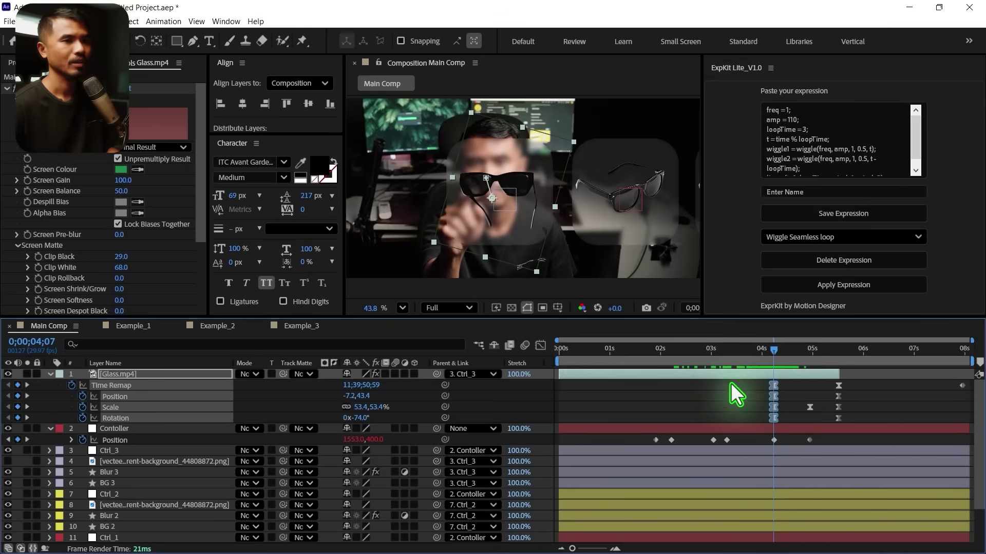
pyautogui.click(720, 373)
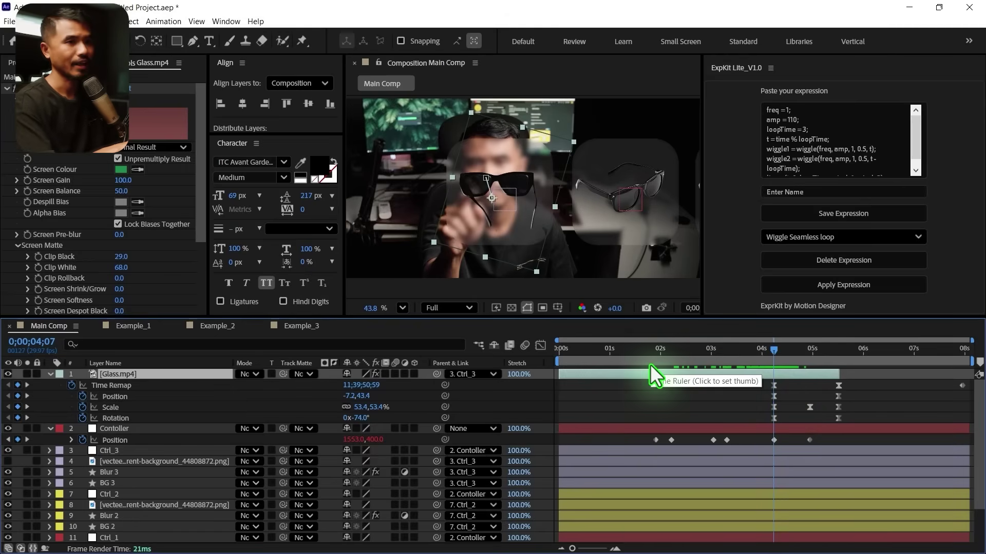
pyautogui.hotkey('ctrl', 'shift', 'd')
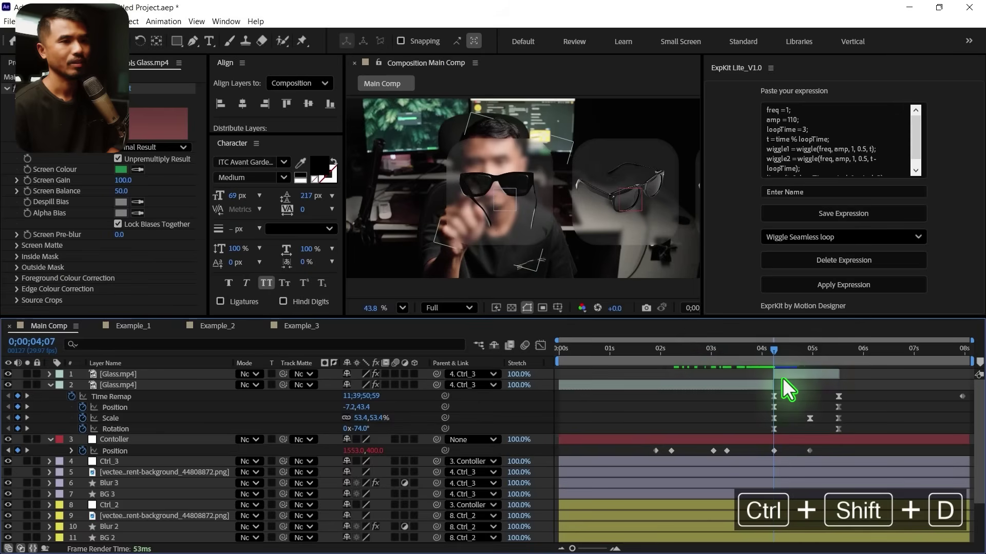
# Set the parent of the second Glass.mp4 segment to None and scrub past the split to check the motion.
pyautogui.click(458, 373)
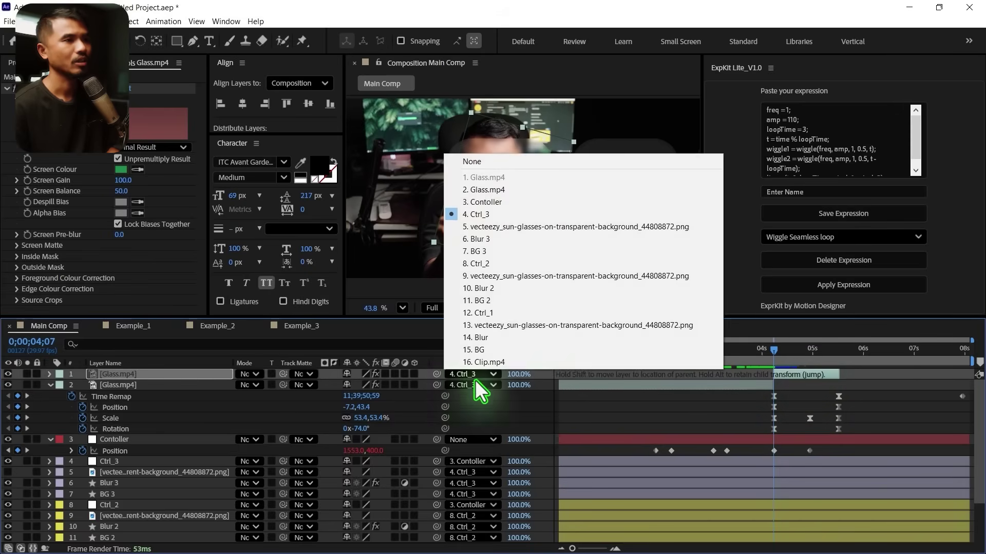
pyautogui.click(504, 164)
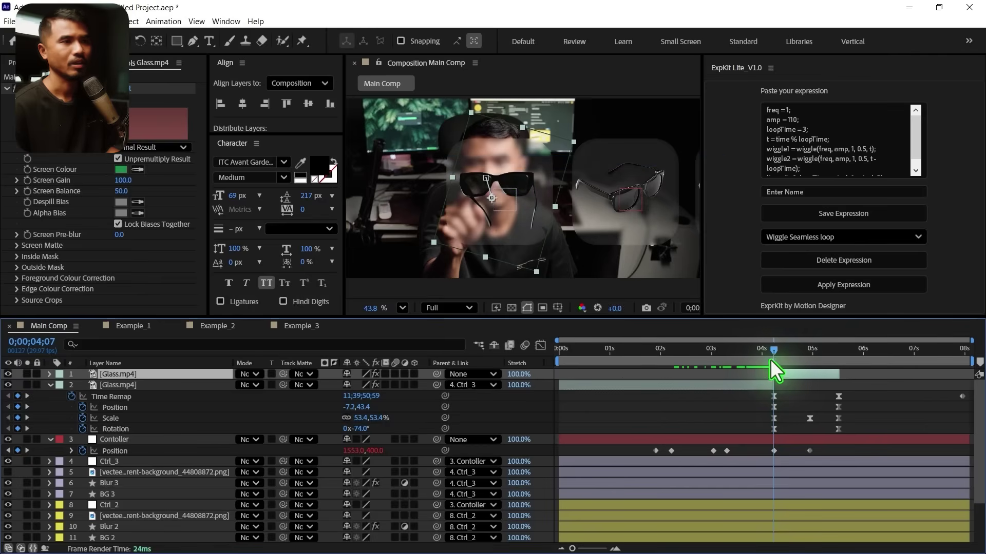
pyautogui.moveTo(770, 360); pyautogui.dragTo(801, 369)
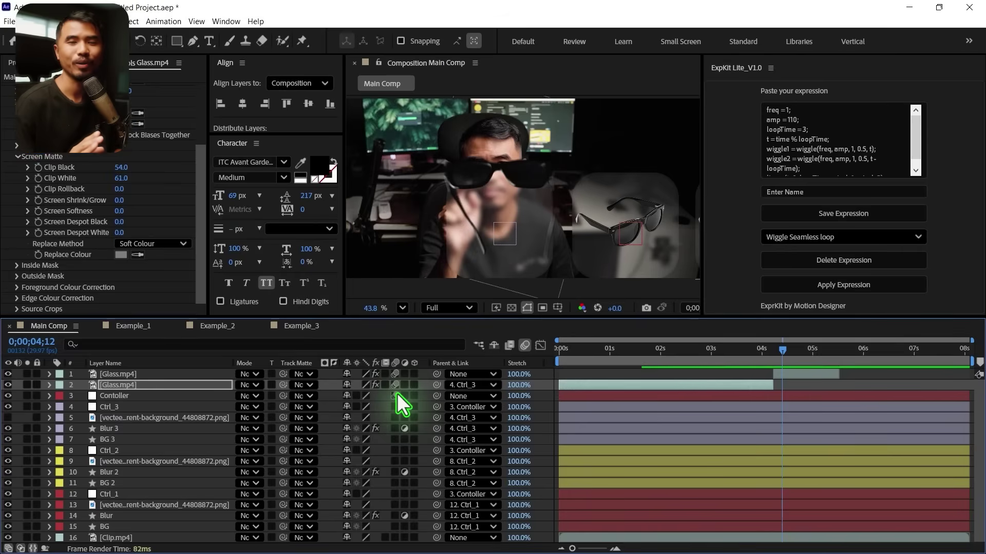